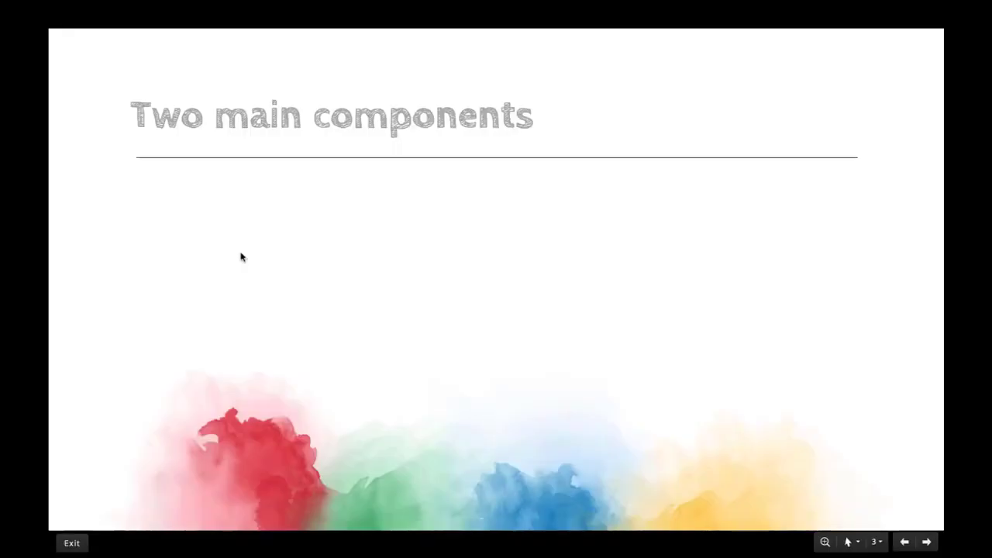
Step: Advance the Two main components slide to show the bullet defining Status as each stage in the workflow
{"action": "key", "text": "Right"}
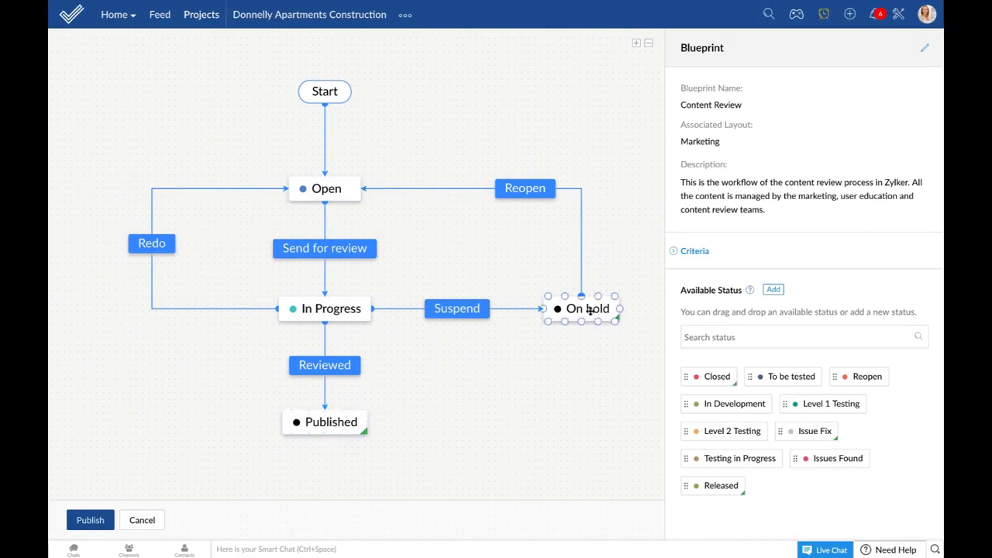
Step: Leave the Content Review blueprint diagram and return to the Zoho Projects Home dashboard
{"action": "key", "text": "alt+Tab"}
{"action": "key", "text": "Right"}
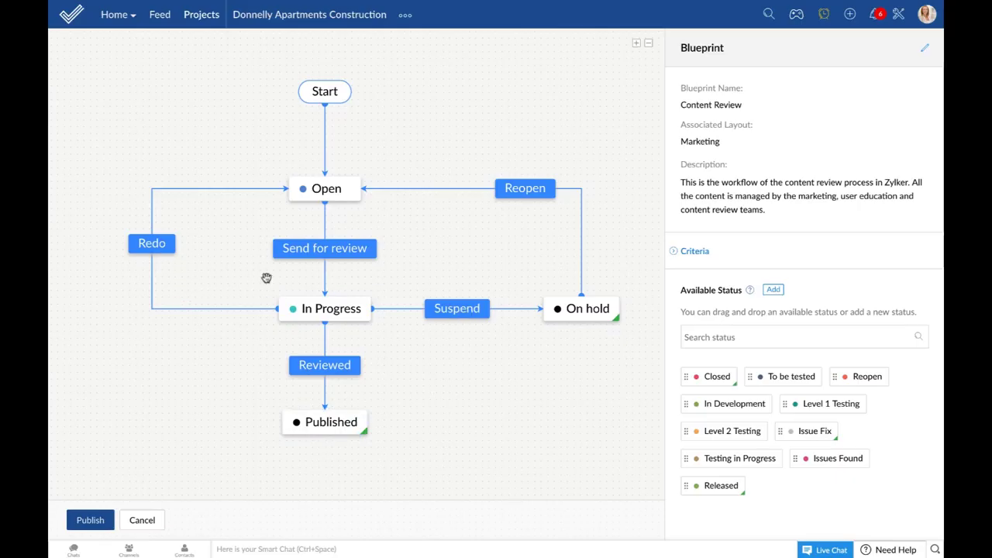
{"action": "mouse_move", "coordinate": [312, 303]}
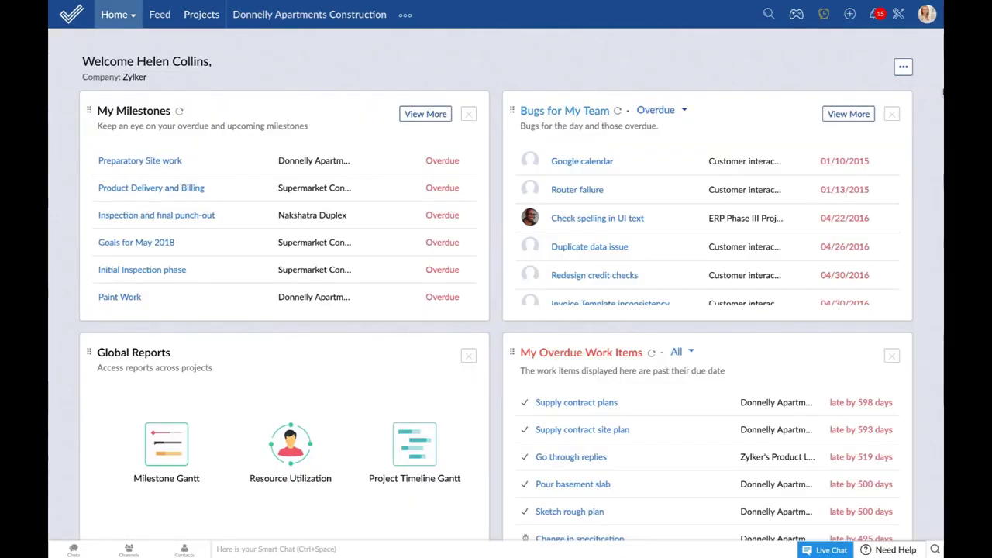
Step: Go to Setup > Task Automation > Blueprint and start a New Blueprint
{"action": "left_click", "coordinate": [899, 15]}
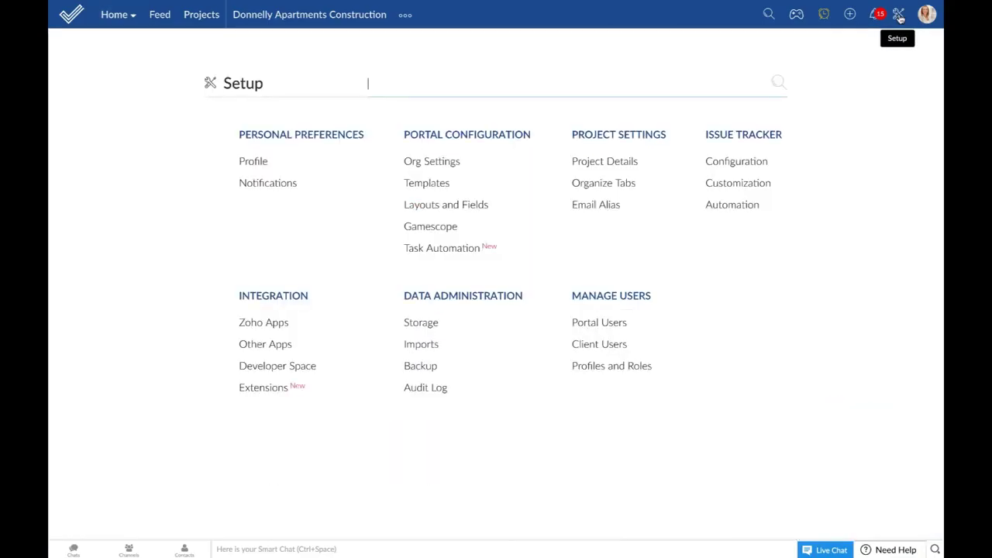
{"action": "left_click", "coordinate": [456, 254]}
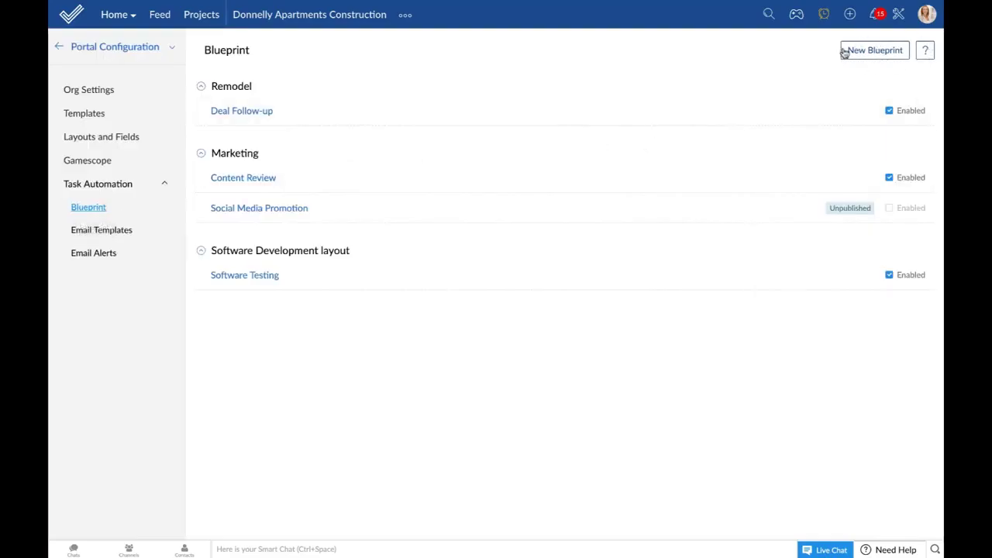
{"action": "left_click", "coordinate": [880, 54]}
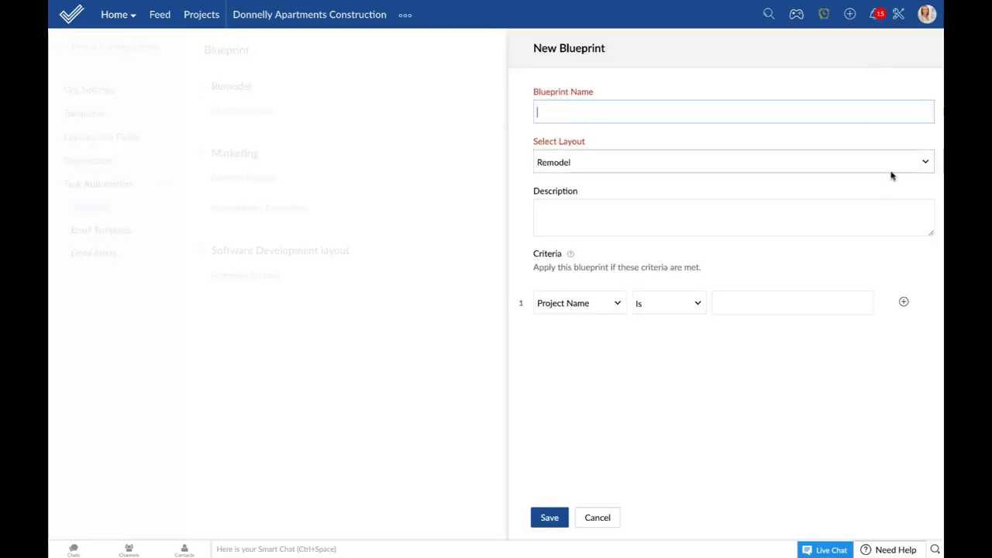
Step: Review the Select Layout options while keeping Remodel, then discard the blueprint form and return to Setup
{"action": "left_click", "coordinate": [726, 165]}
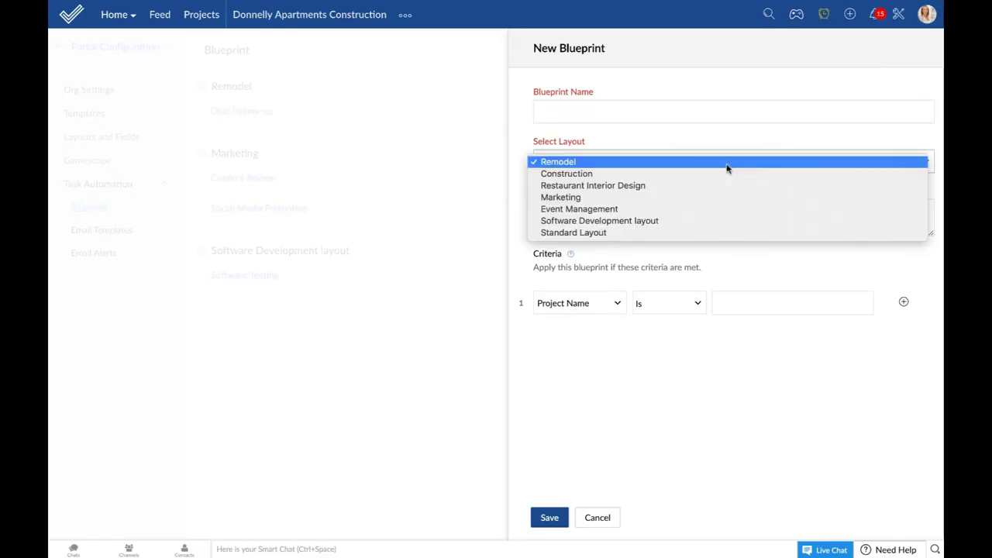
{"action": "left_click", "coordinate": [751, 463]}
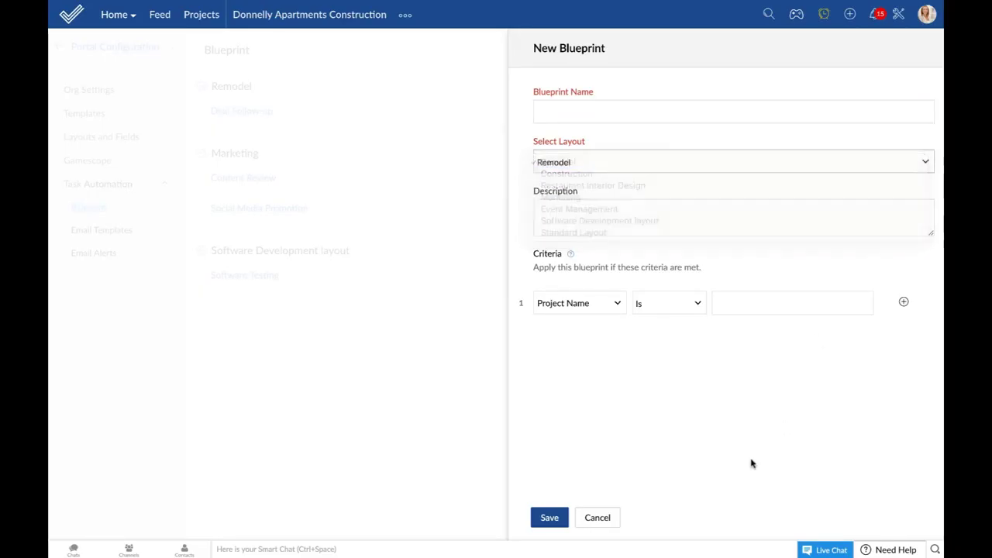
{"action": "left_click", "coordinate": [594, 520]}
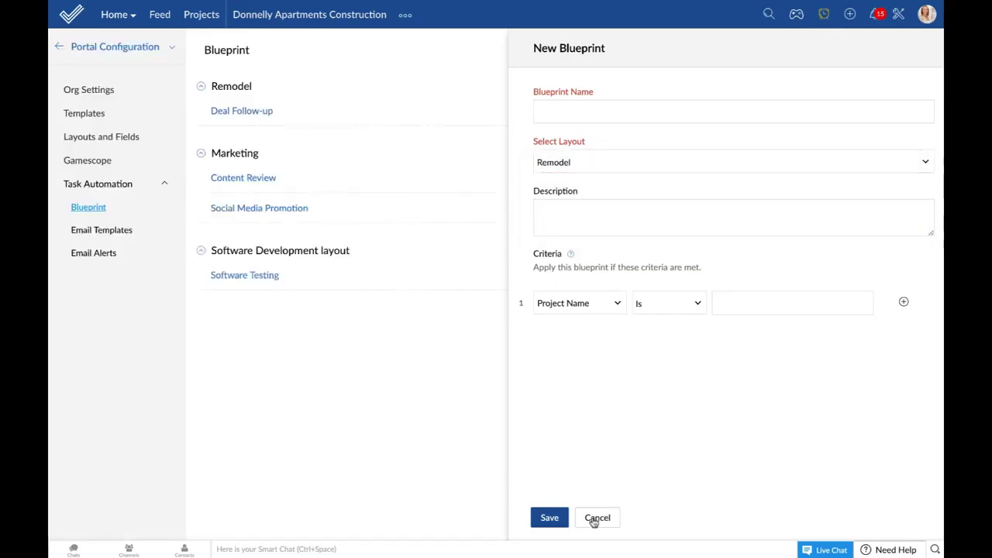
{"action": "left_click", "coordinate": [898, 16]}
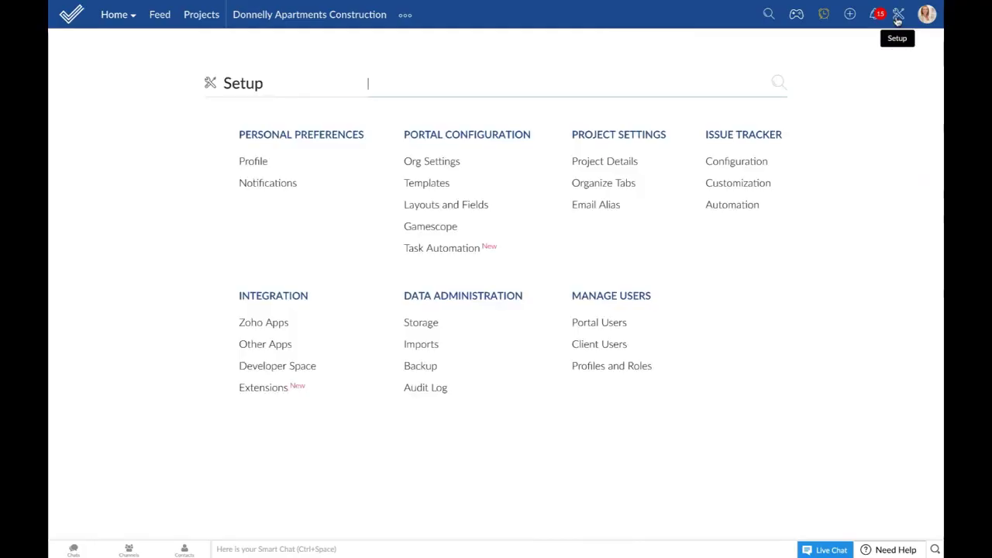
Step: Open Standard Layout under Layouts and Fields > Tasks, then cancel back to the task layouts list
{"action": "left_click", "coordinate": [470, 211]}
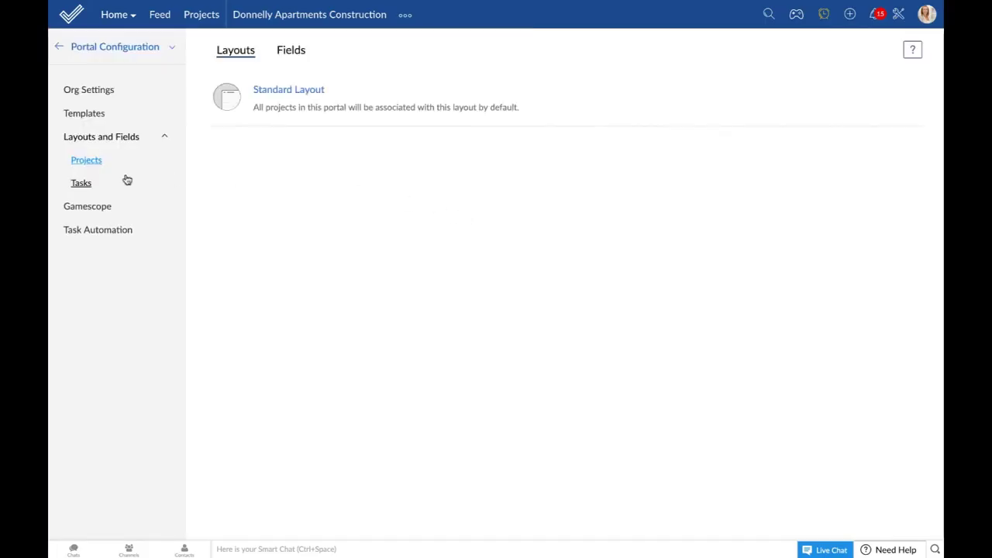
{"action": "left_click", "coordinate": [82, 185]}
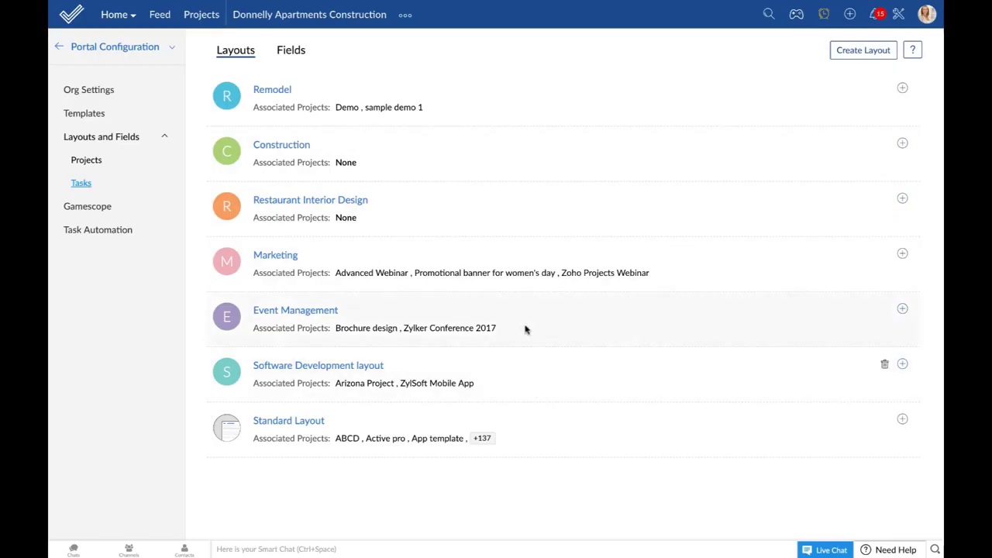
{"action": "left_click", "coordinate": [286, 424]}
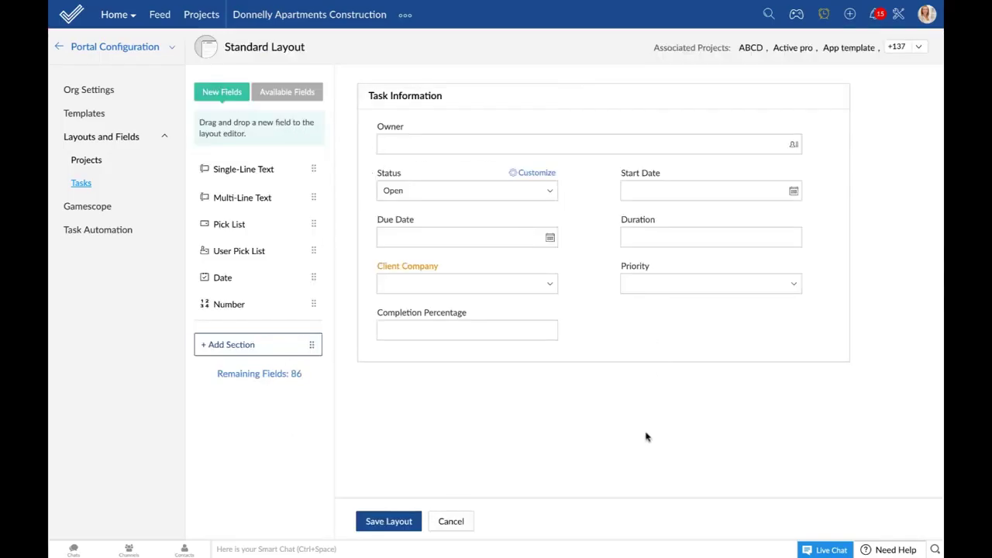
{"action": "left_click", "coordinate": [450, 521]}
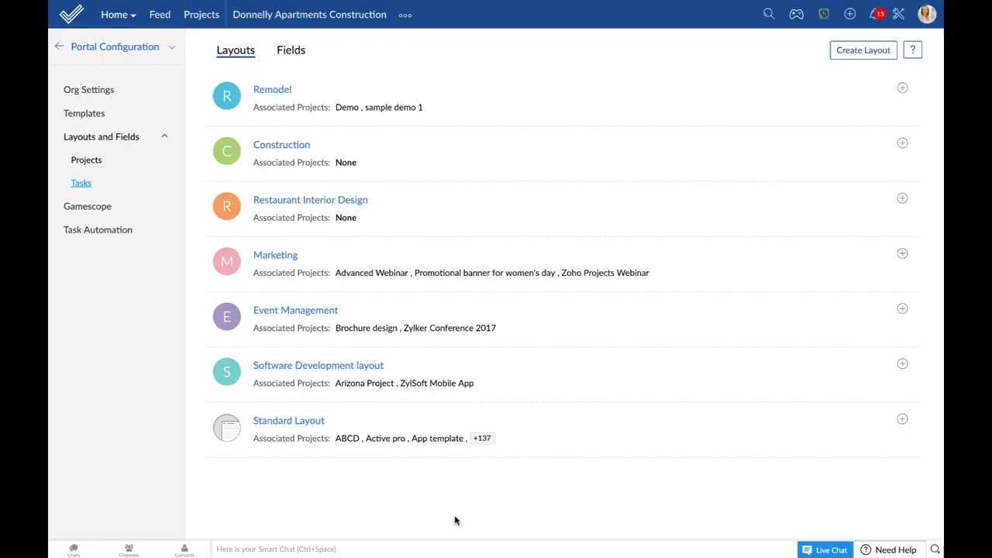
{"action": "left_click", "coordinate": [848, 50]}
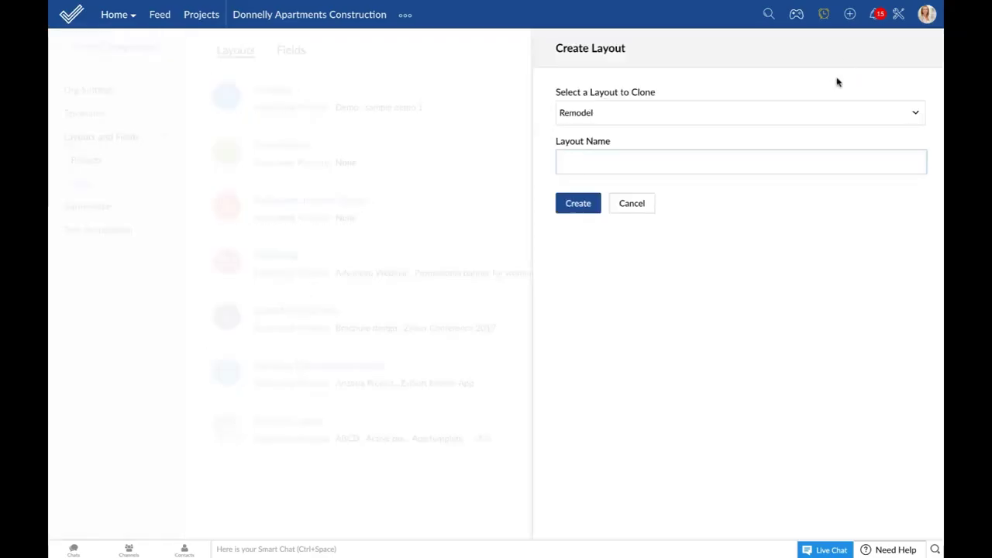
{"action": "left_click", "coordinate": [810, 118]}
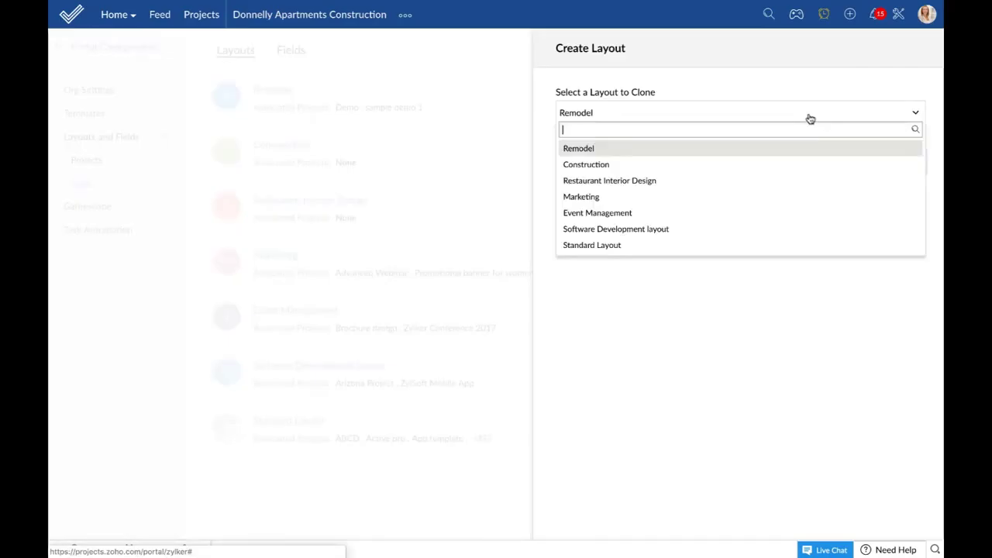
{"action": "left_click", "coordinate": [443, 179]}
{"action": "left_click", "coordinate": [277, 146]}
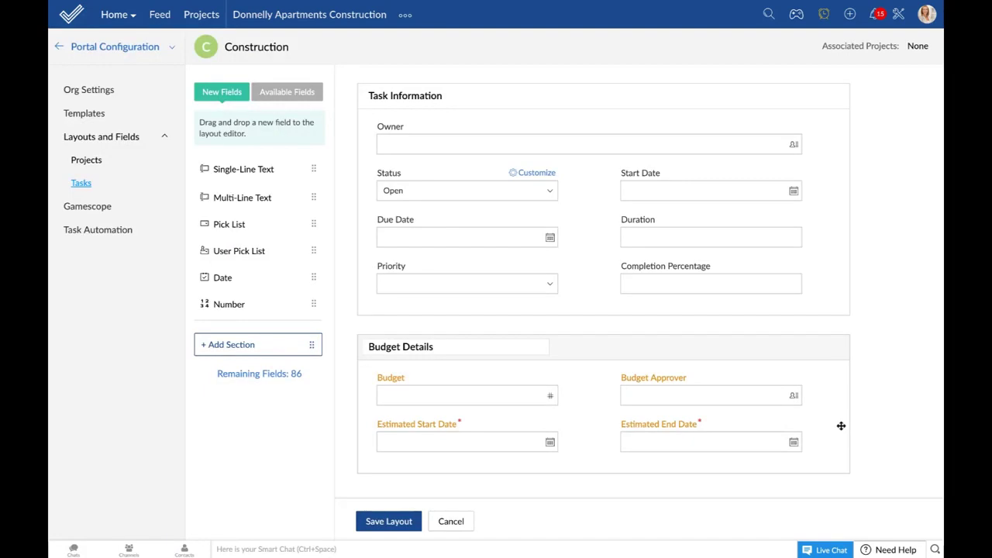
{"action": "left_click", "coordinate": [308, 93]}
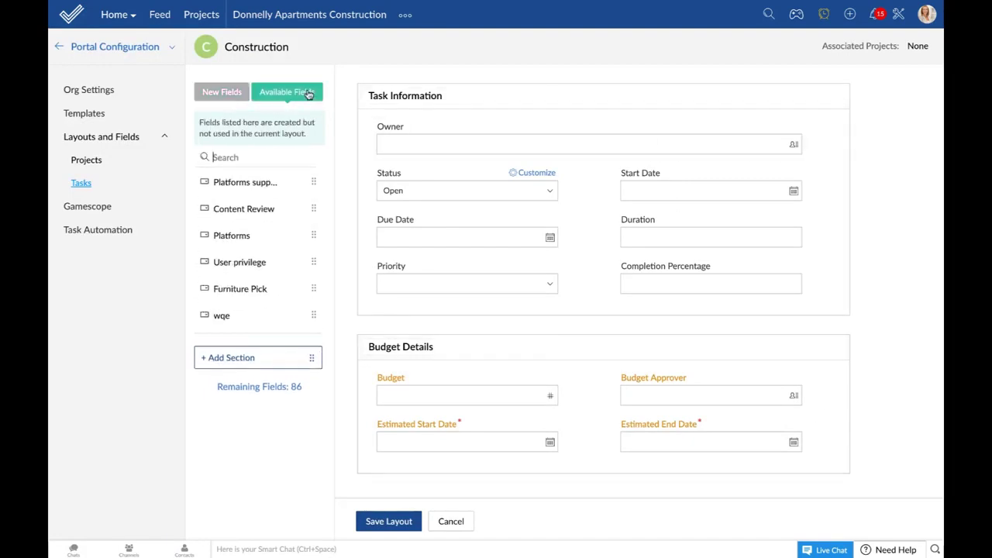
{"action": "left_click", "coordinate": [224, 95]}
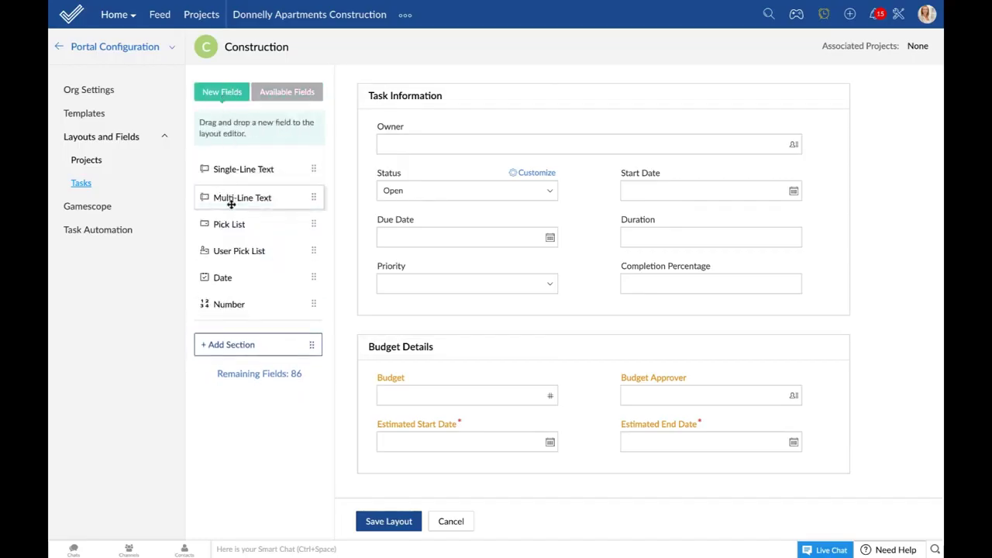
{"action": "left_click_drag", "start_coordinate": [230, 199], "coordinate": [558, 233]}
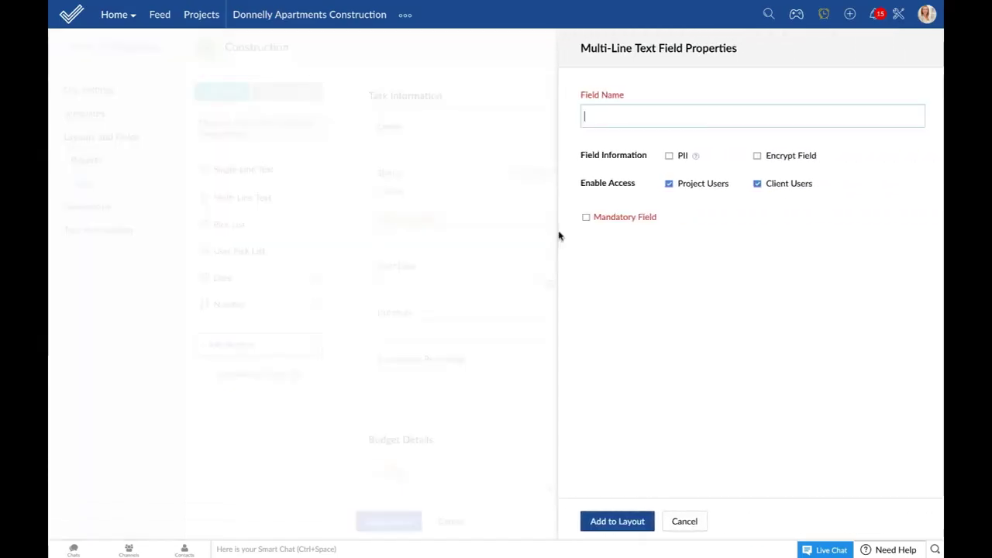
{"action": "left_click", "coordinate": [683, 522]}
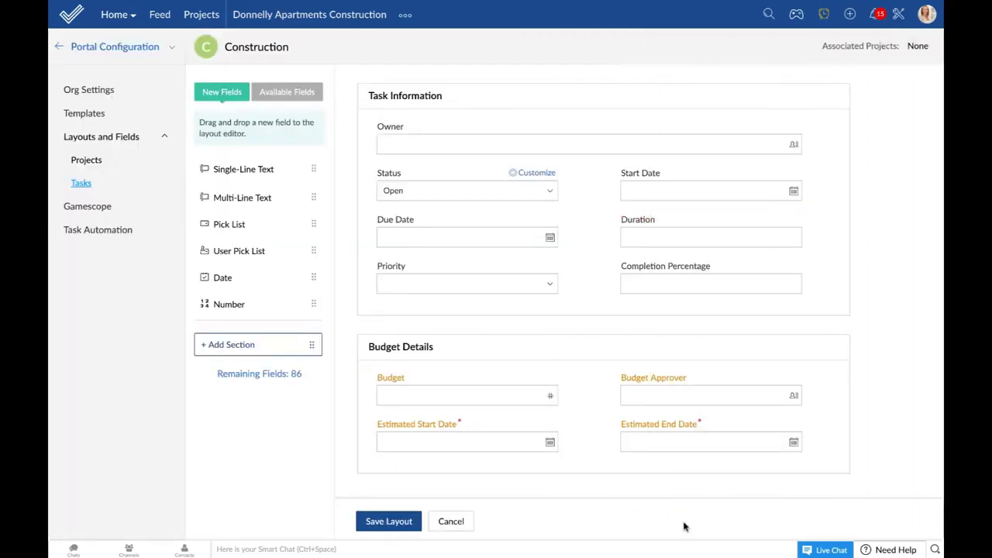
{"action": "left_click", "coordinate": [451, 521]}
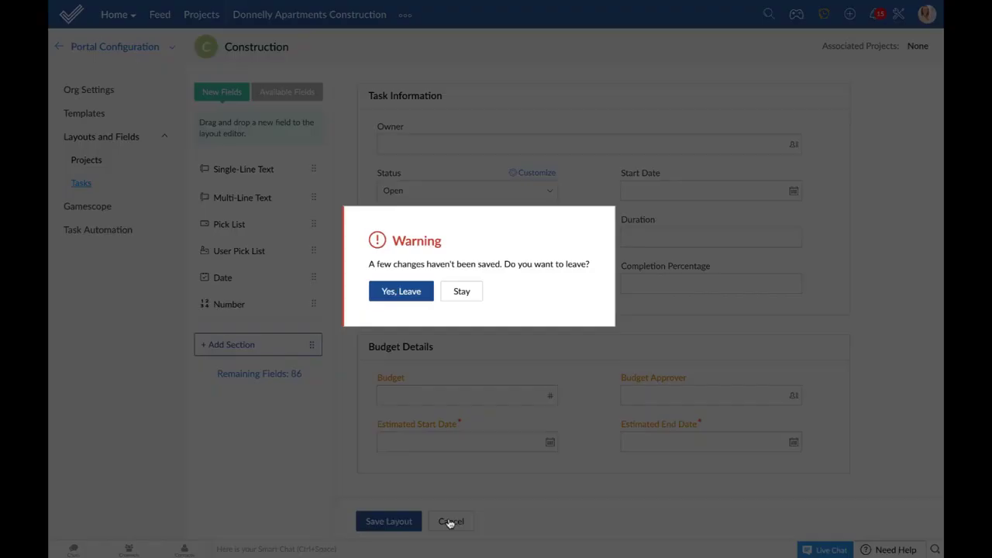
{"action": "left_click", "coordinate": [400, 292]}
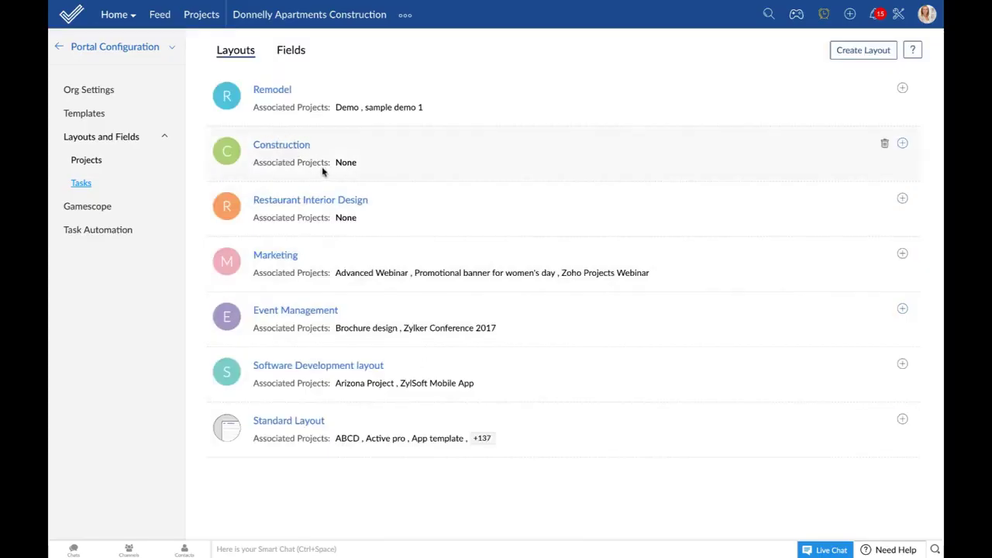
Step: Associate the Donnelly Apartments Construction project with the Construction layout, leaving its editor unsaved
{"action": "left_click", "coordinate": [903, 146]}
{"action": "left_click", "coordinate": [611, 126]}
{"action": "type", "text": "donne"}
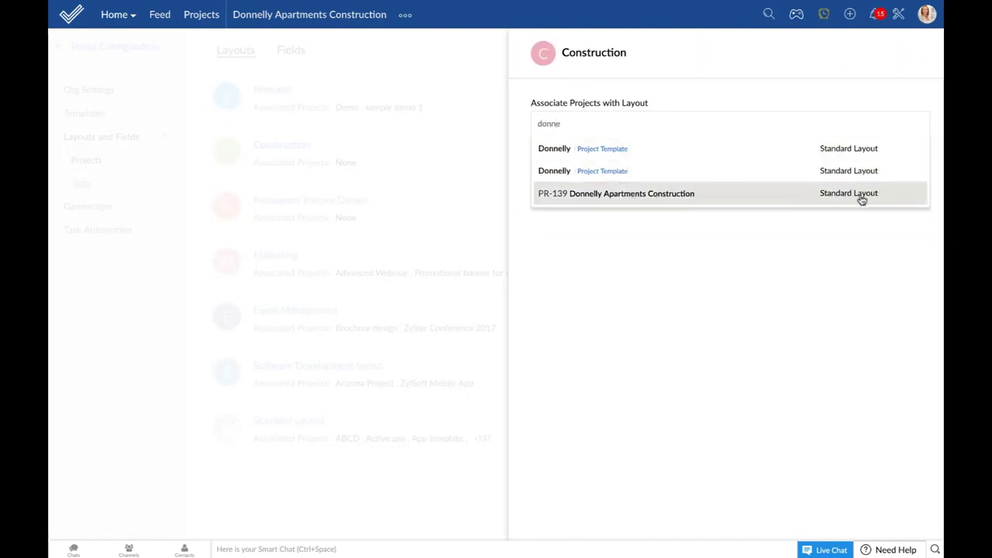
{"action": "left_click", "coordinate": [659, 195]}
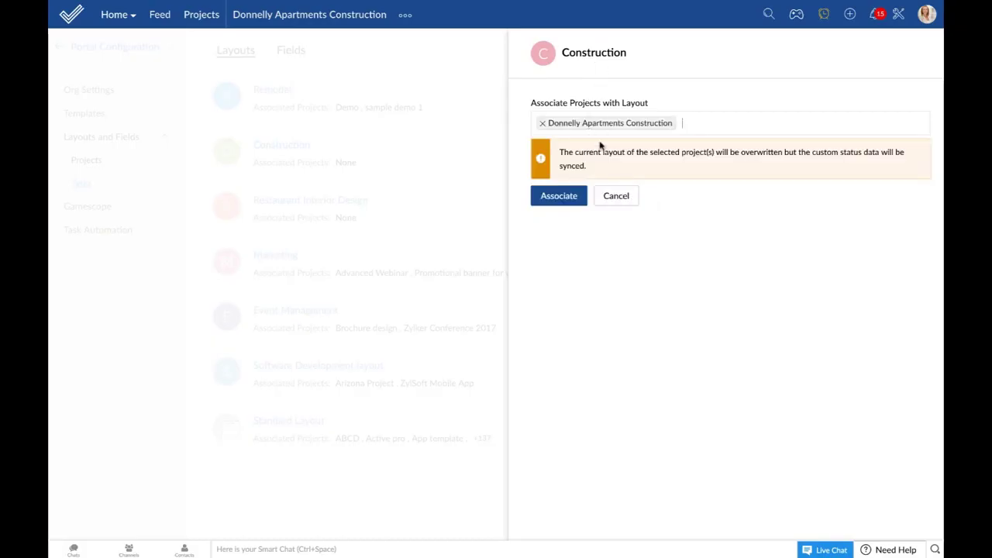
{"action": "left_click", "coordinate": [568, 198]}
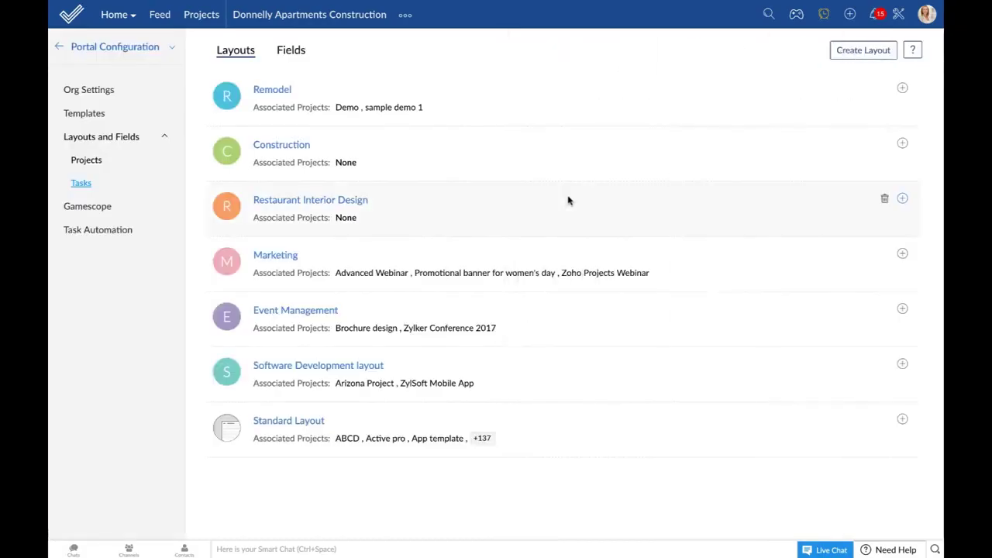
{"action": "left_click", "coordinate": [294, 147]}
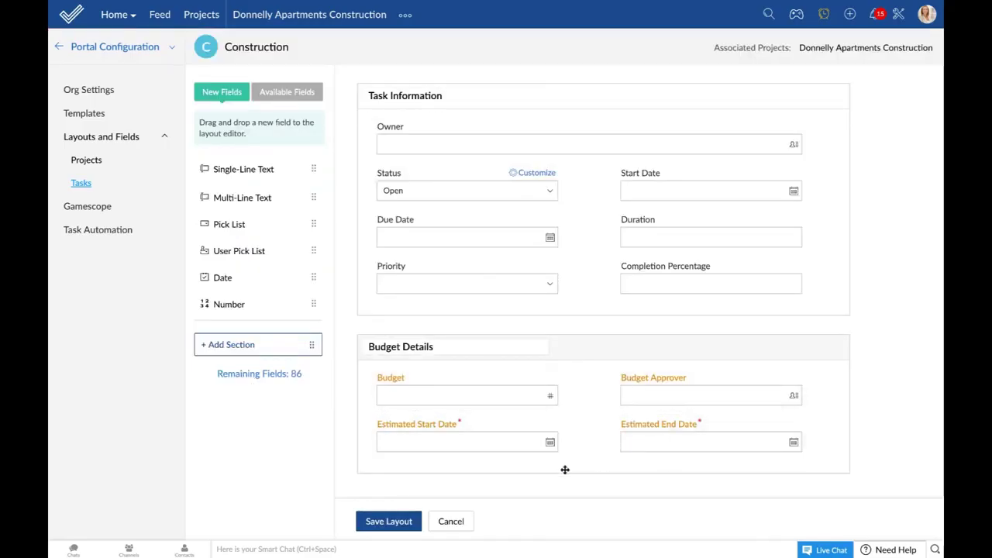
{"action": "left_click", "coordinate": [458, 523]}
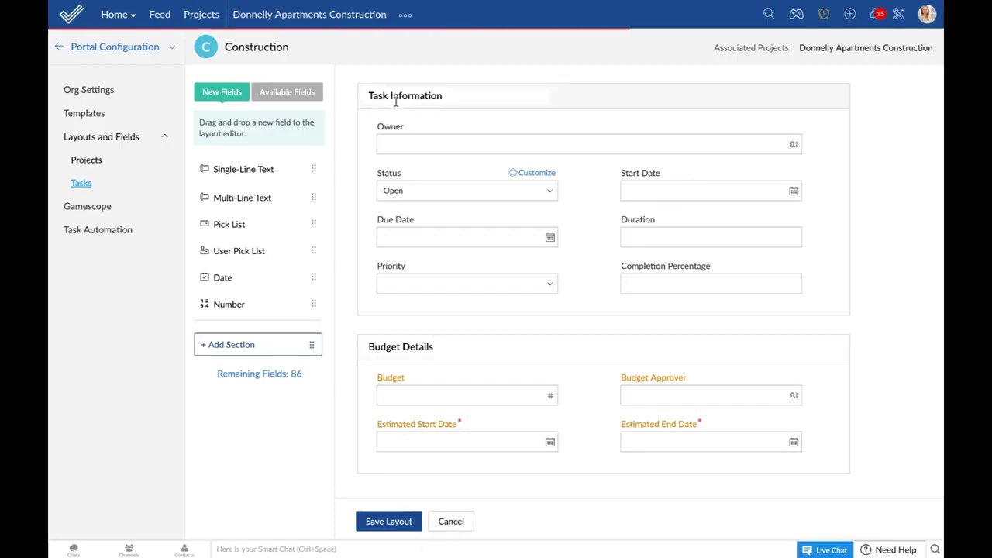
Step: Open the Donnelly Apartments Construction task list and look through the Add Task form
{"action": "left_click", "coordinate": [321, 17]}
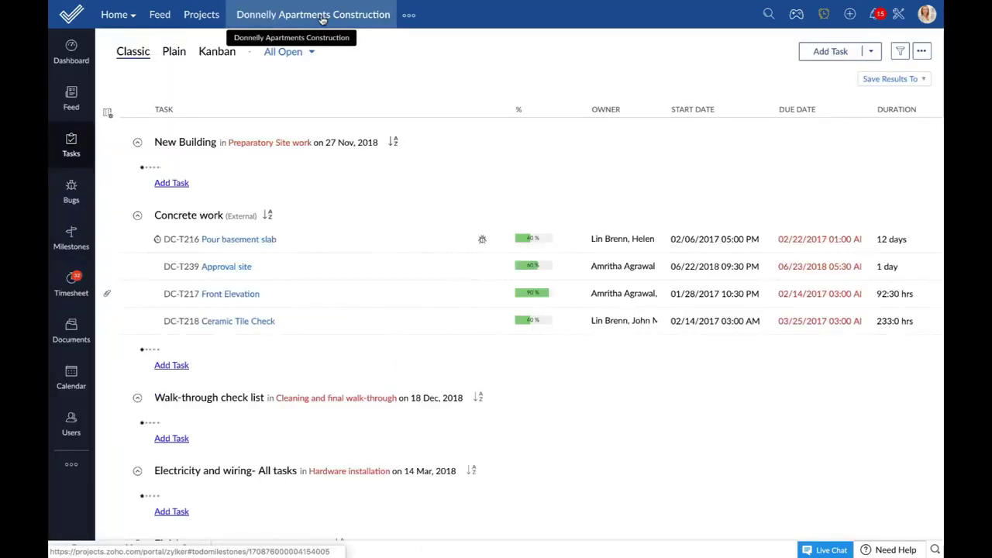
{"action": "left_click", "coordinate": [830, 51]}
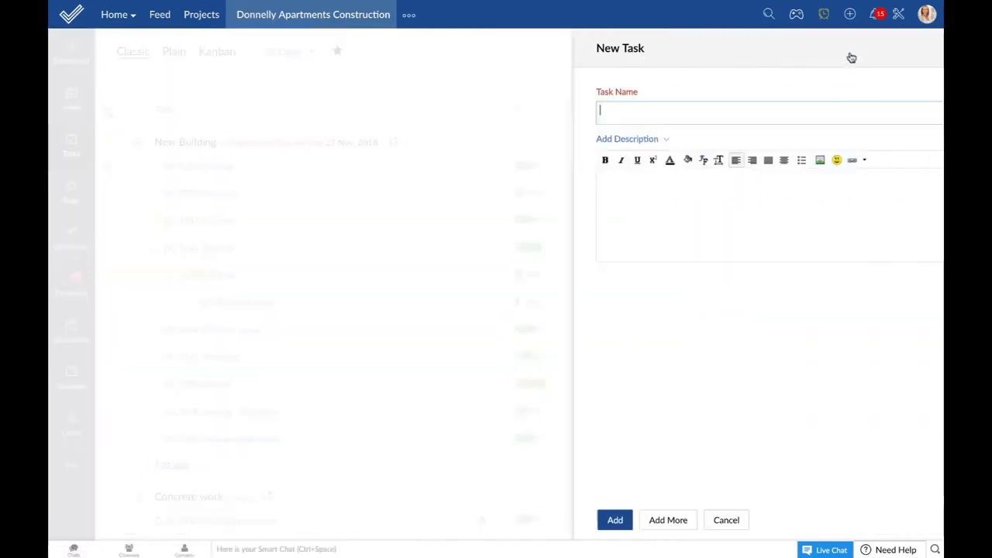
{"action": "scroll", "coordinate": [791, 334], "scroll_direction": "down", "scroll_amount": 2}
{"action": "scroll", "coordinate": [791, 334], "scroll_direction": "down", "scroll_amount": 2}
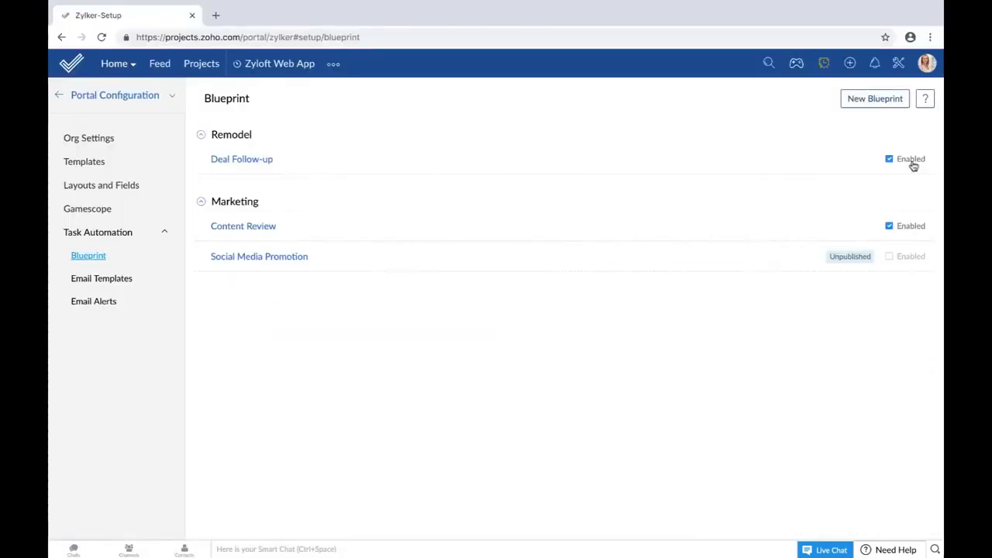
Step: Create a New Blueprint named 'Software testing' on the Software Development layout
{"action": "left_click", "coordinate": [881, 99]}
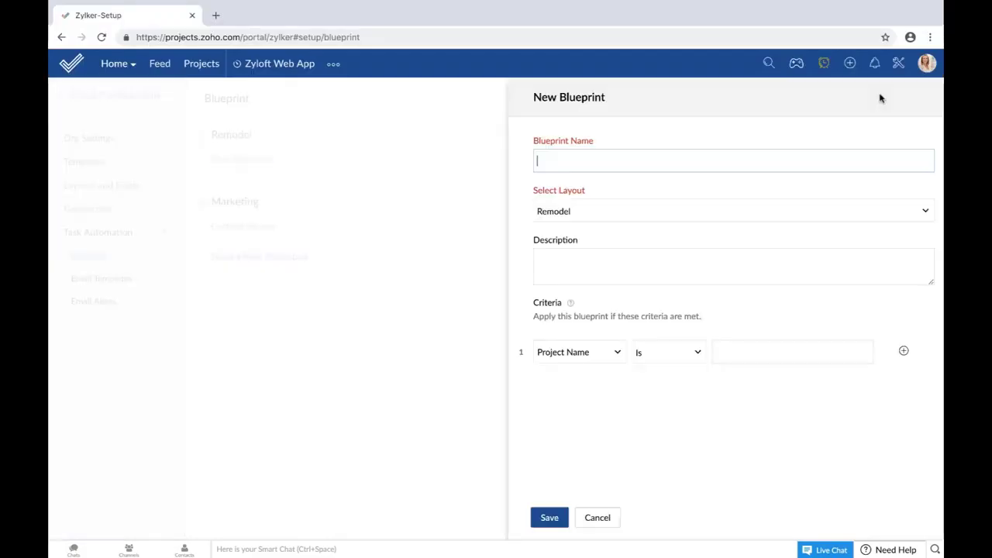
{"action": "type", "text": "Software testing"}
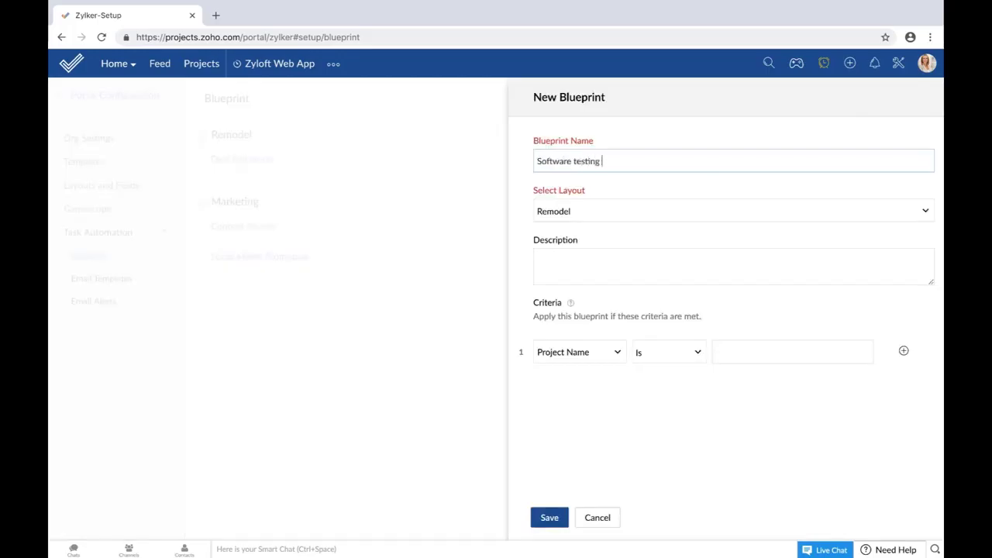
{"action": "left_click", "coordinate": [676, 224]}
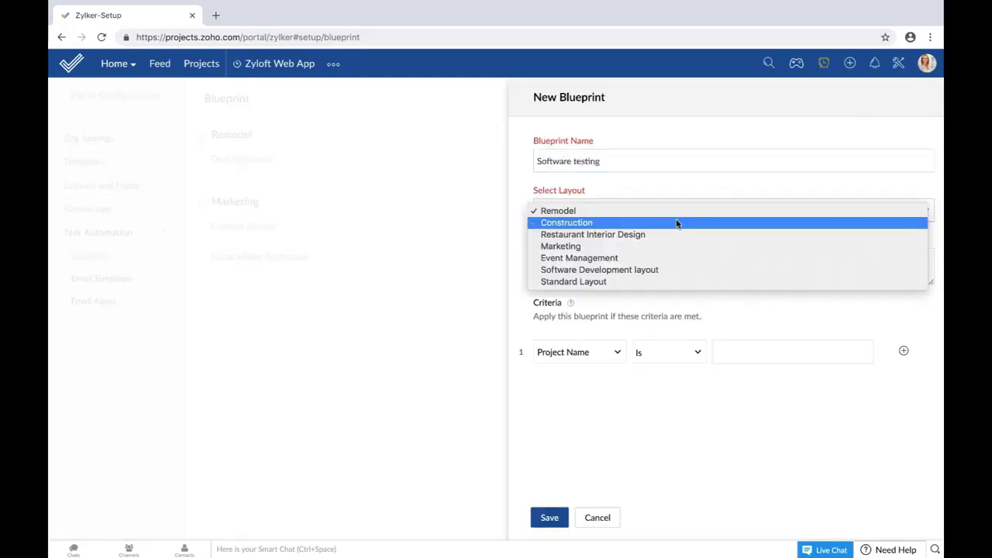
{"action": "left_click", "coordinate": [659, 270]}
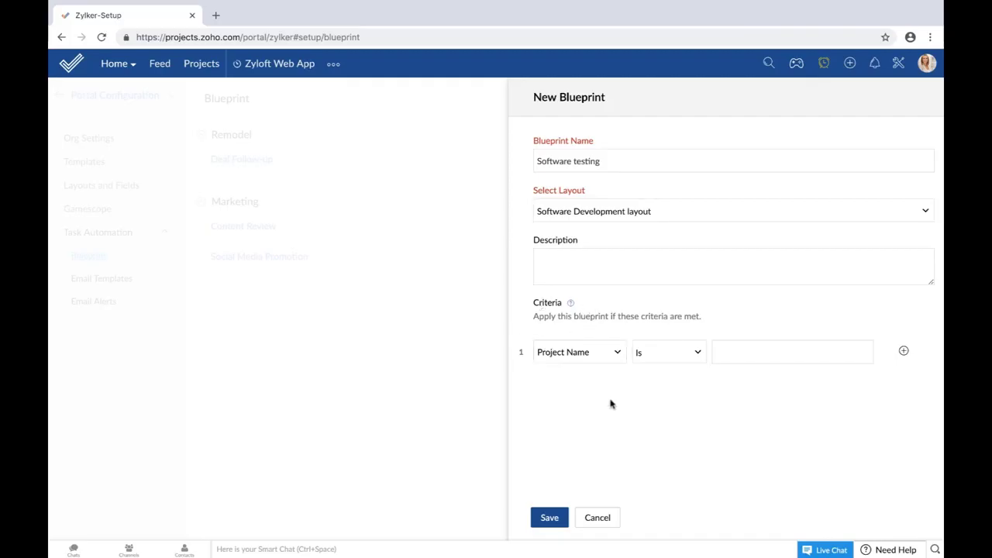
Step: Set the blueprint criterion field to Task Name, after briefly trying Project Owner
{"action": "left_click", "coordinate": [587, 355]}
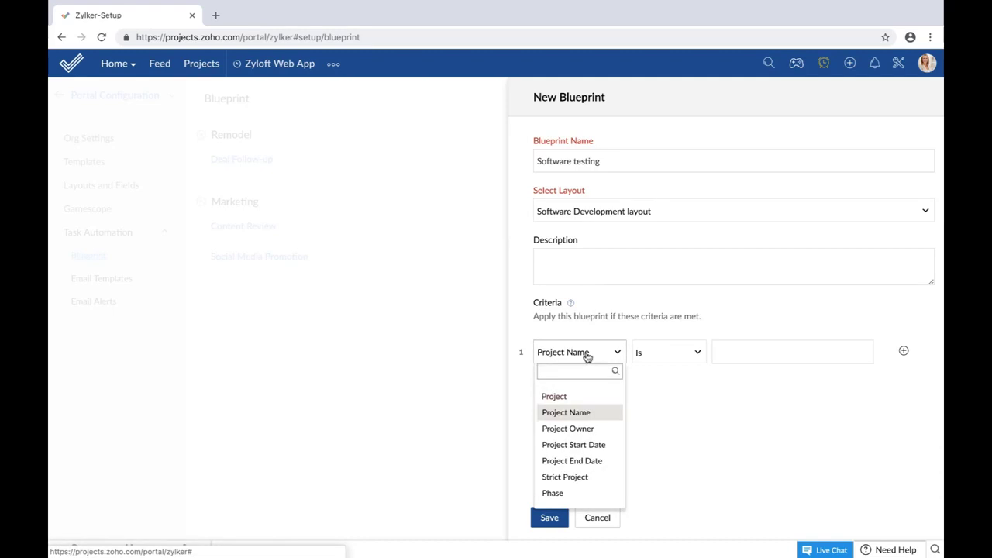
{"action": "left_click", "coordinate": [584, 431]}
{"action": "left_click", "coordinate": [735, 348]}
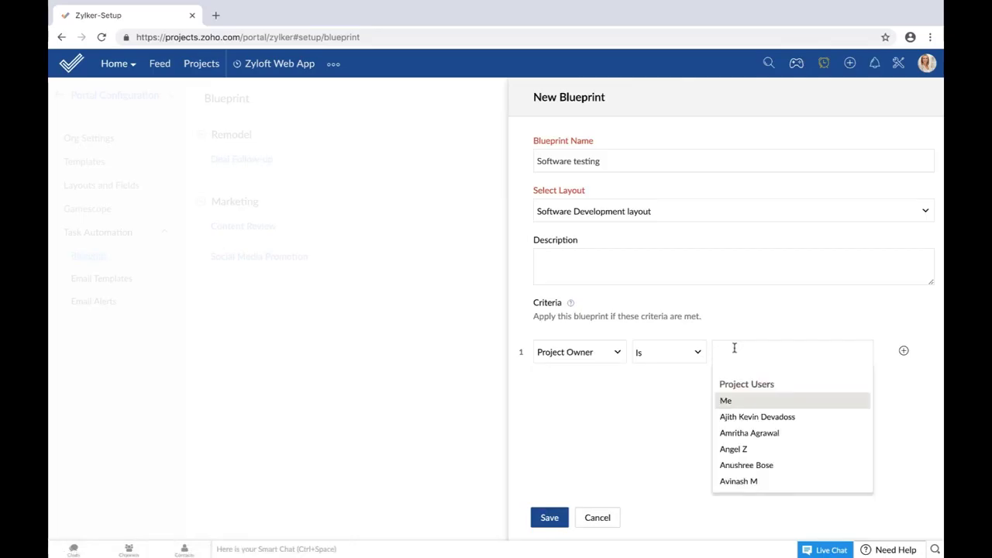
{"action": "left_click", "coordinate": [589, 364]}
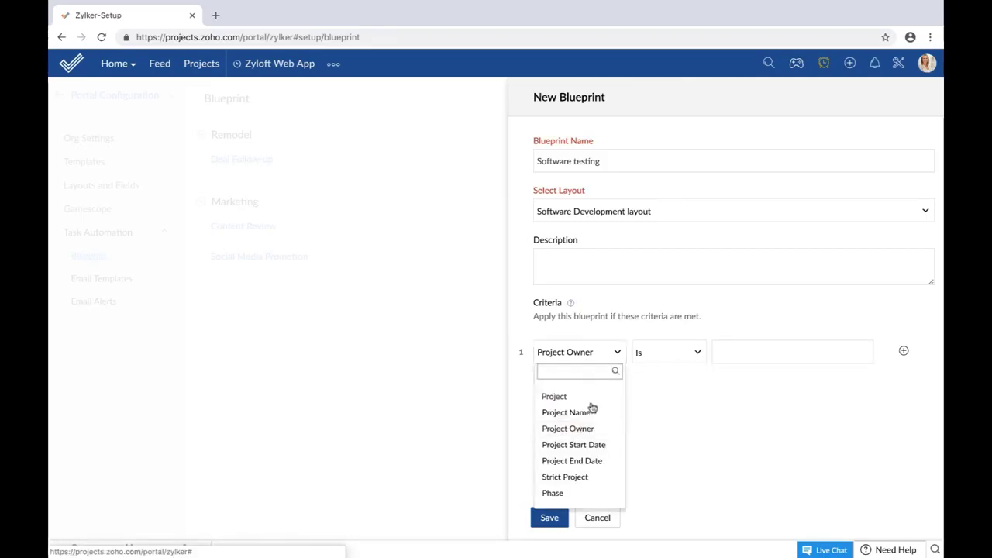
{"action": "type", "text": "tas"}
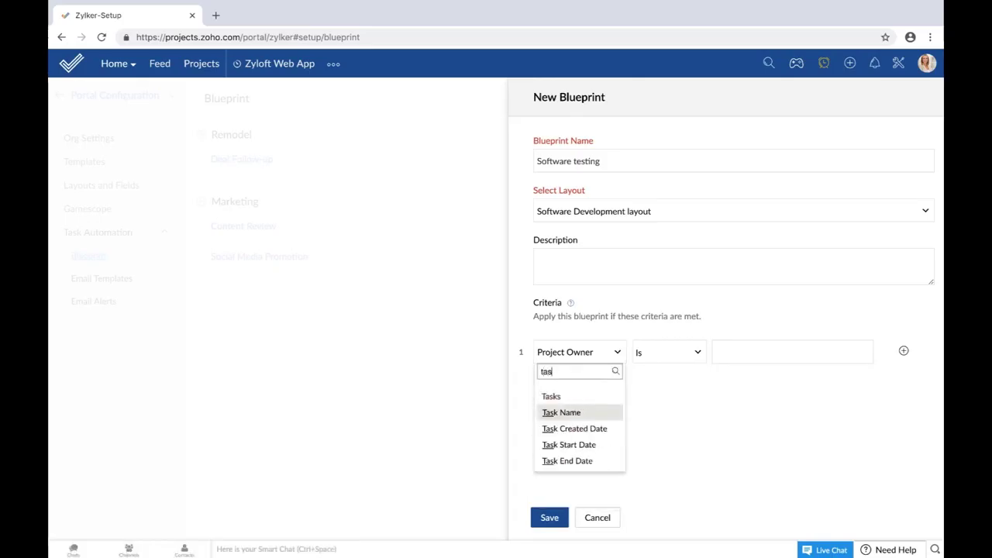
{"action": "left_click", "coordinate": [604, 412]}
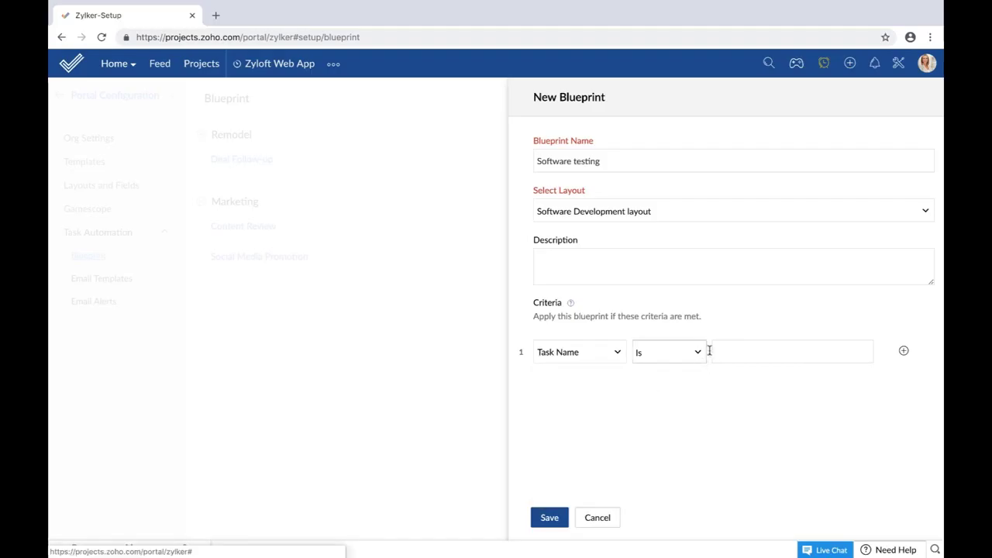
{"action": "left_click", "coordinate": [737, 353]}
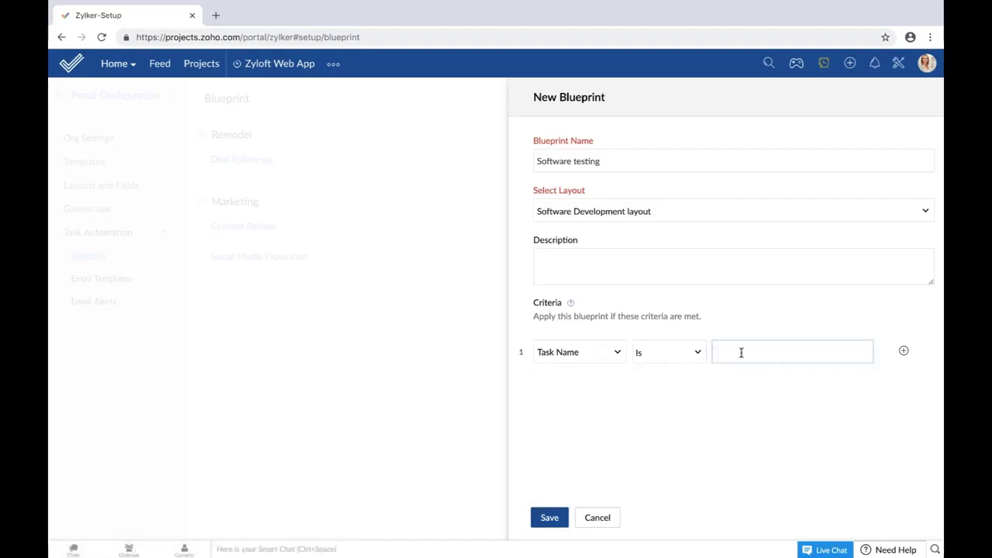
Step: Set the criterion operator to Contains with value 'test' and save the Software testing blueprint
{"action": "key", "text": "shift+Tab"}
{"action": "key", "text": "space"}
{"action": "key", "text": "Down"}
{"action": "key", "text": "Down"}
{"action": "key", "text": "Down"}
{"action": "key", "text": "Return"}
{"action": "key", "text": "Up"}
{"action": "key", "text": "Tab"}
{"action": "type", "text": "test"}
{"action": "left_click", "coordinate": [555, 519]}
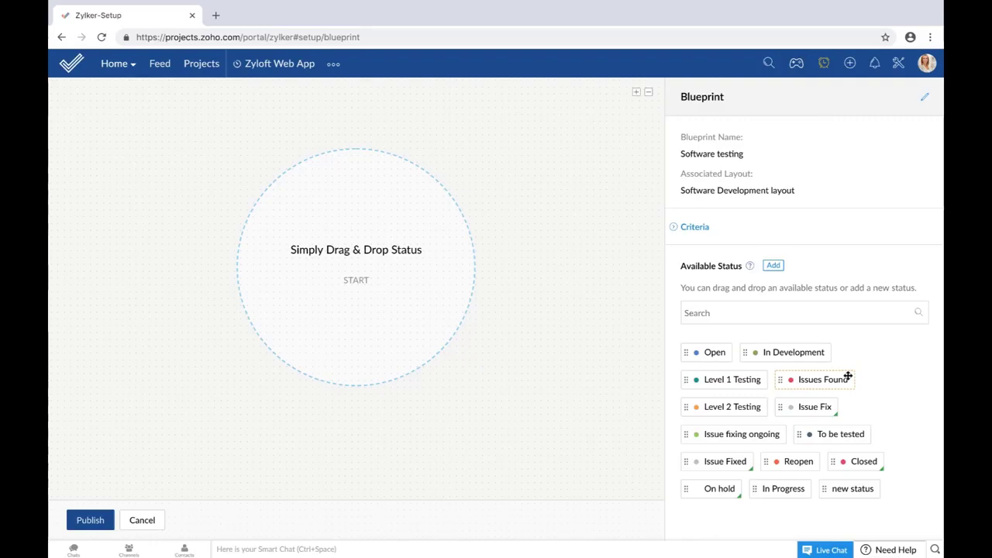
{"action": "left_click", "coordinate": [779, 266]}
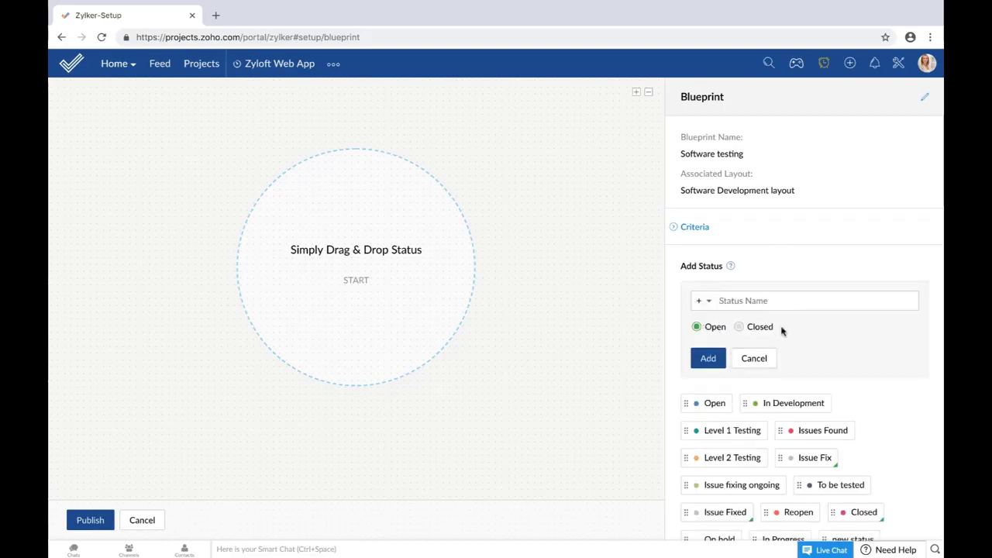
{"action": "left_click", "coordinate": [700, 302]}
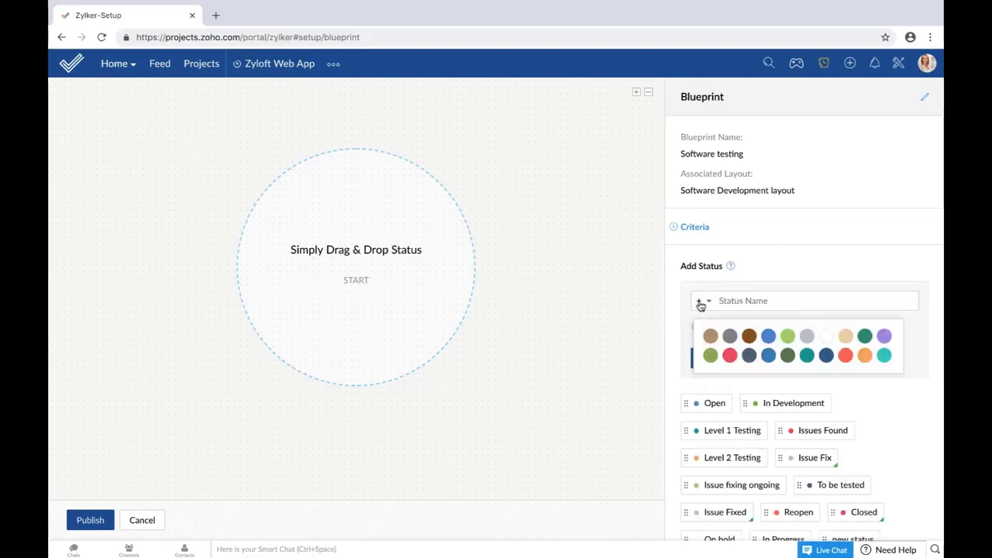
{"action": "left_click", "coordinate": [898, 161]}
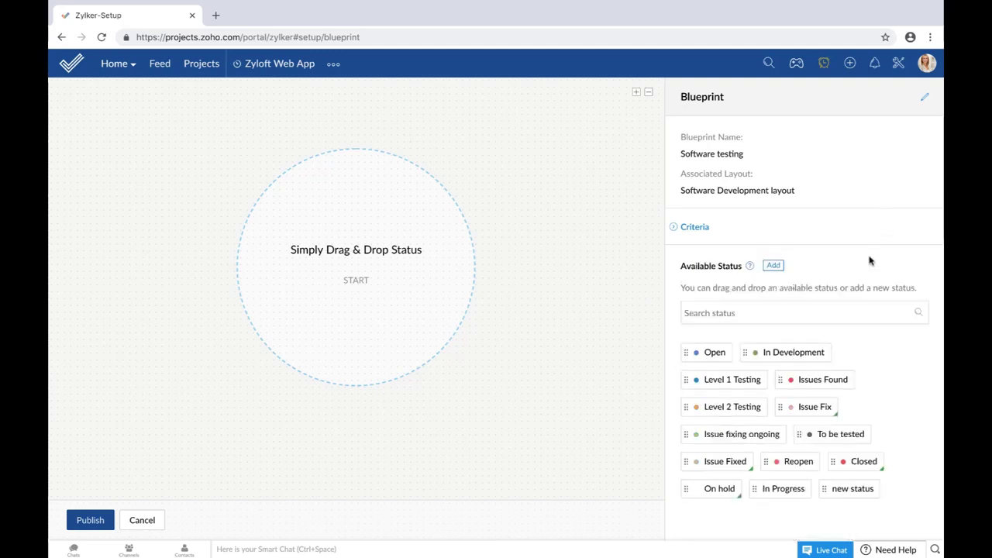
Step: Place Open after Start and Level 1 Testing below it, then connect Open to Level 1 Testing
{"action": "left_click_drag", "start_coordinate": [715, 352], "coordinate": [365, 134]}
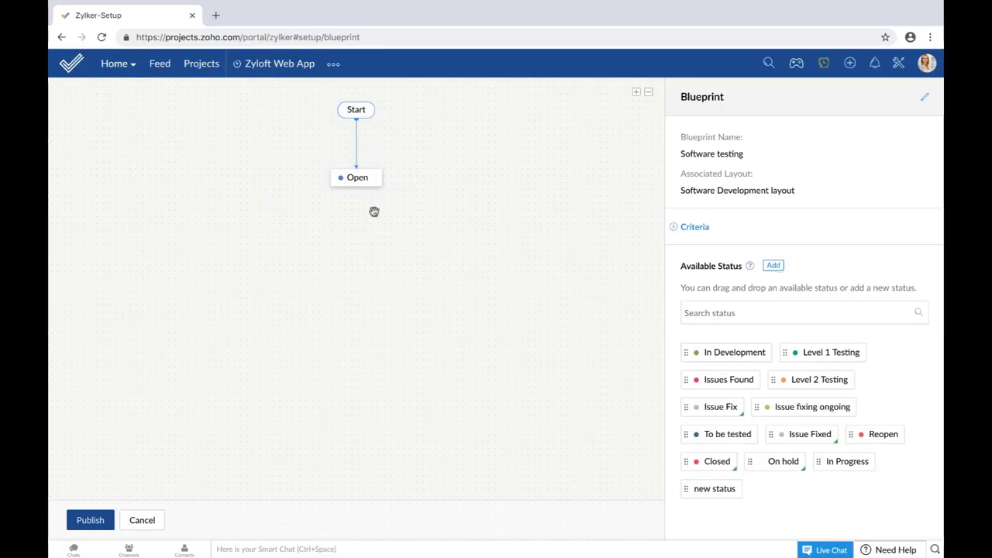
{"action": "mouse_move", "coordinate": [379, 181]}
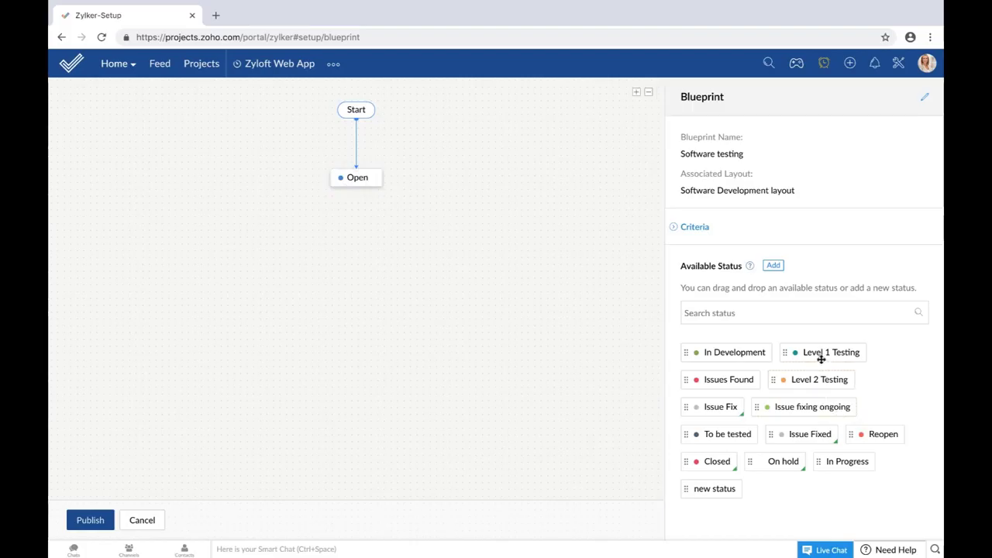
{"action": "left_click_drag", "start_coordinate": [821, 352], "coordinate": [361, 241]}
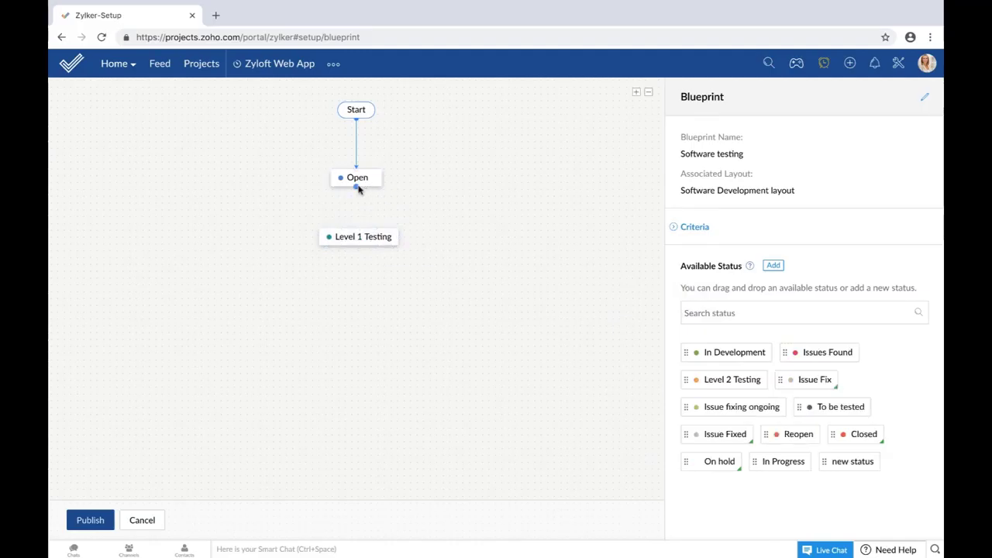
{"action": "left_click_drag", "start_coordinate": [356, 188], "coordinate": [358, 231]}
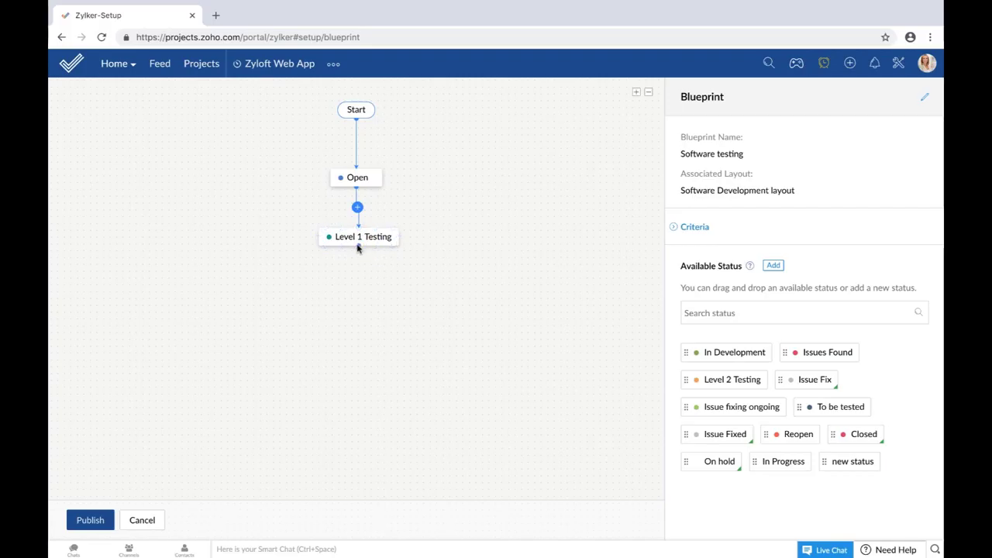
Step: Link Level 1 Testing to a new placeholder status, New_Status_1, leaving its name unchanged
{"action": "left_click_drag", "start_coordinate": [357, 248], "coordinate": [356, 305]}
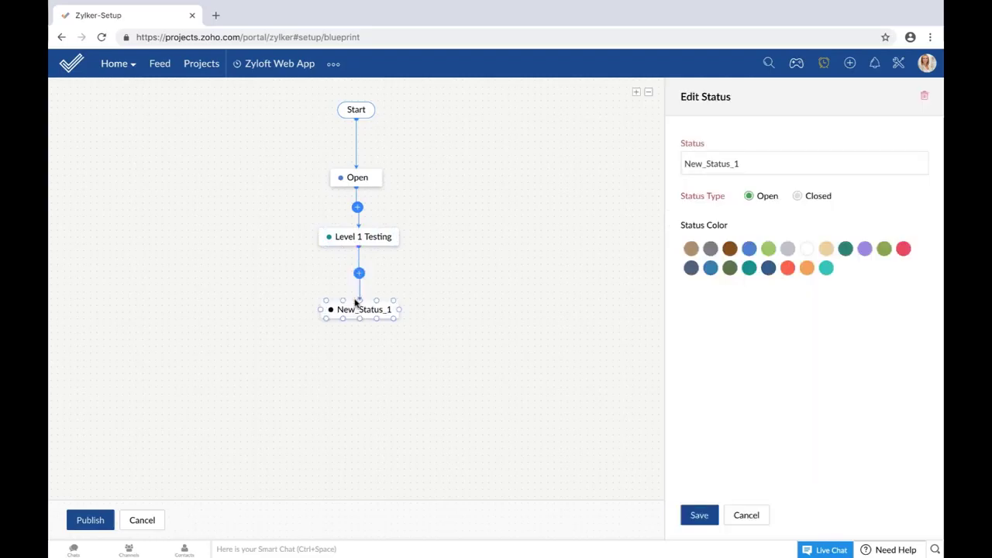
{"action": "double_click", "coordinate": [752, 160]}
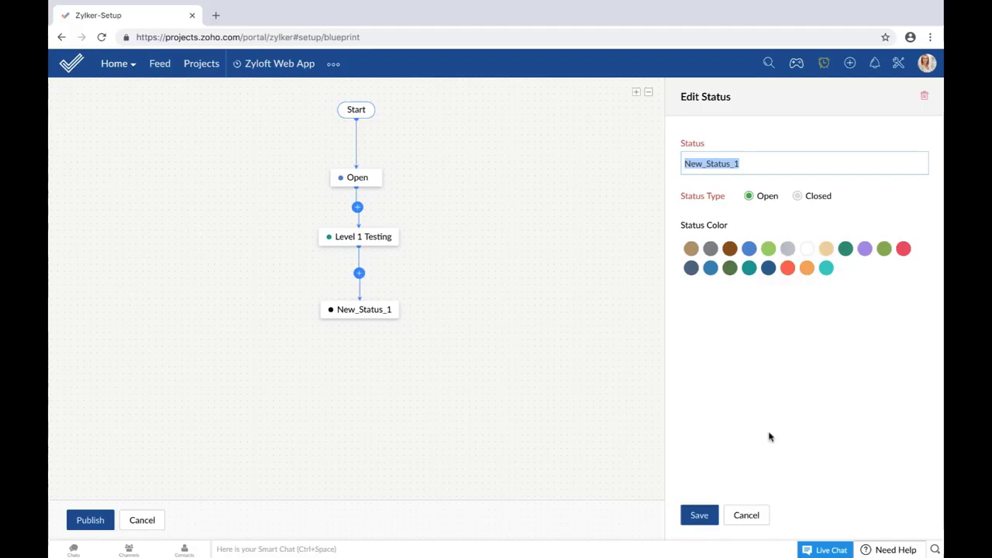
{"action": "key", "text": "Escape"}
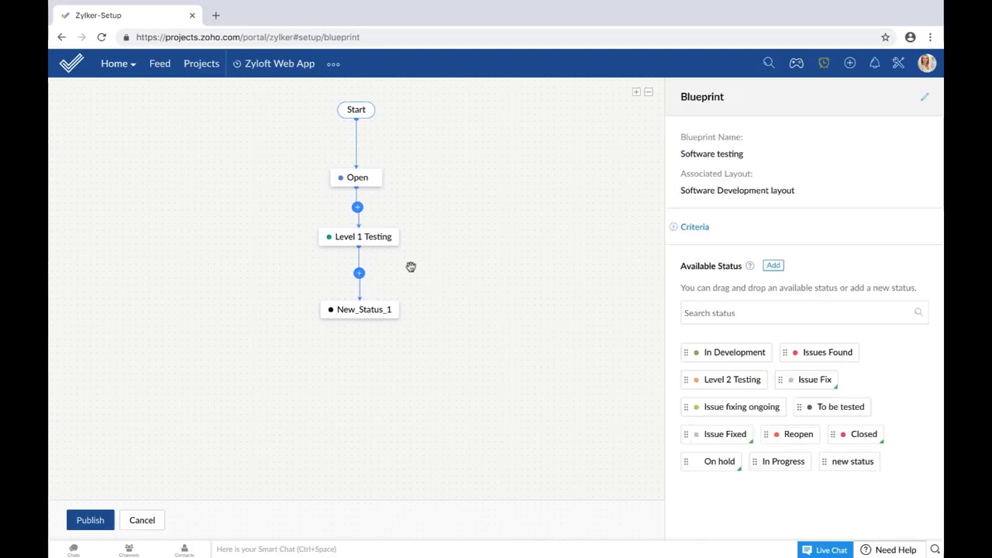
Step: Open Level 1 Testing, cancel its removal, and close the editor with it kept as Open type
{"action": "left_click", "coordinate": [371, 245]}
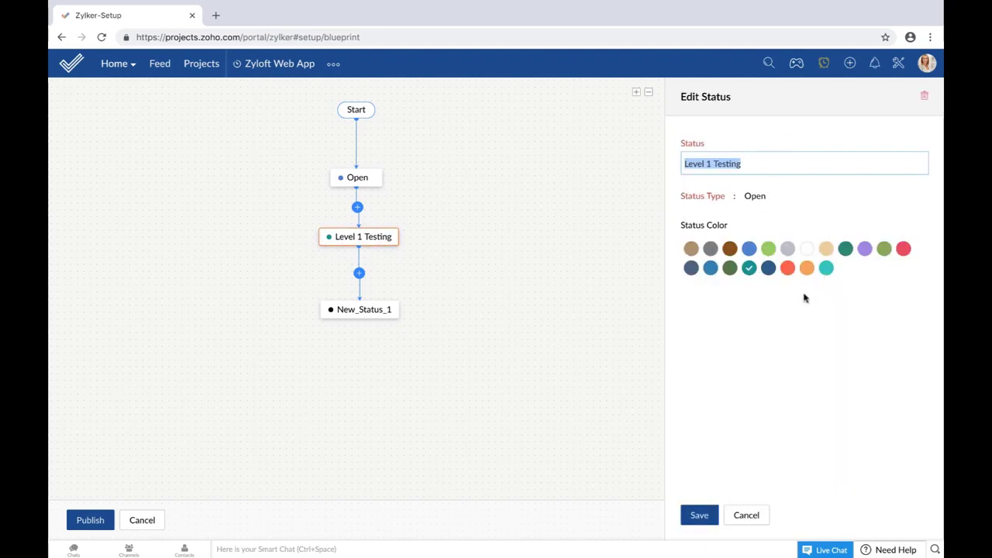
{"action": "left_click", "coordinate": [924, 100]}
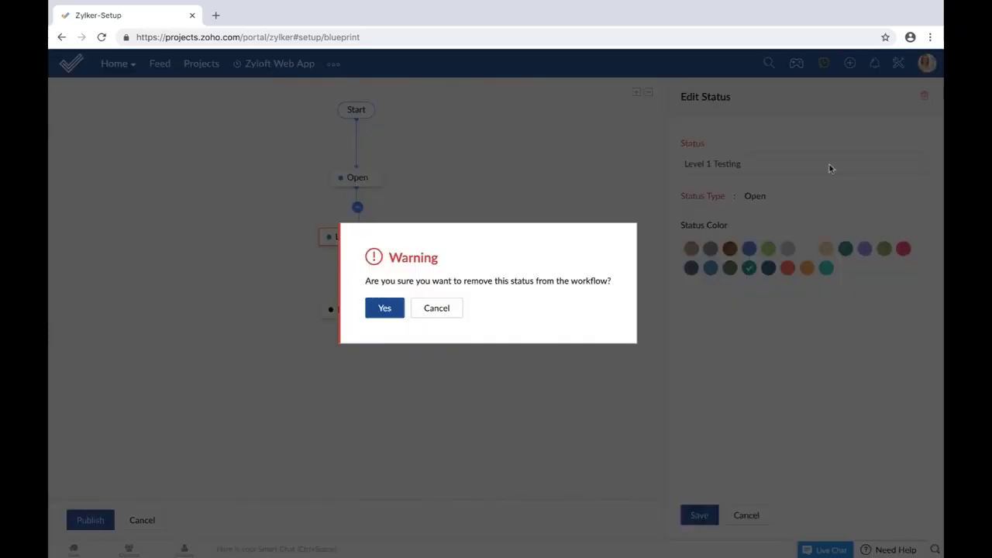
{"action": "left_click", "coordinate": [442, 309]}
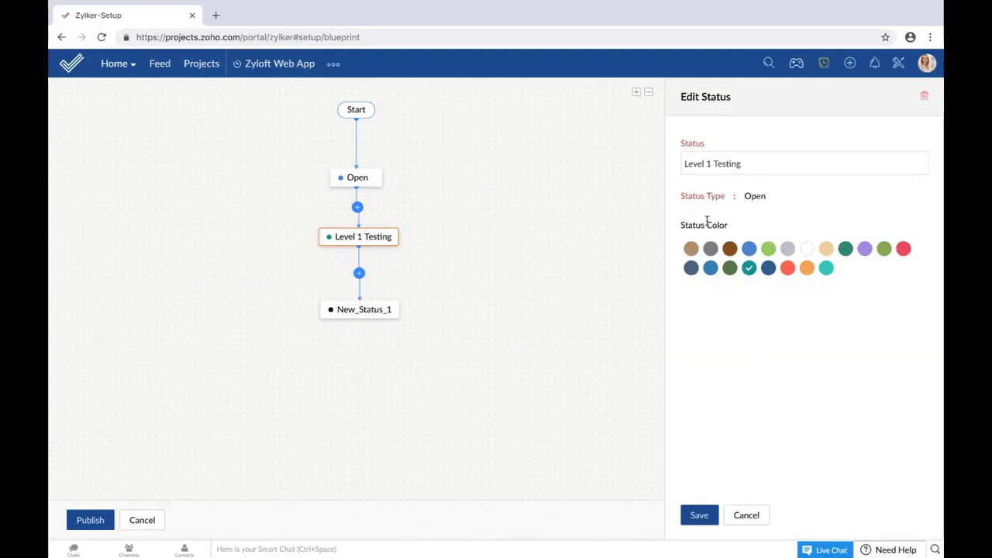
{"action": "left_click", "coordinate": [748, 519]}
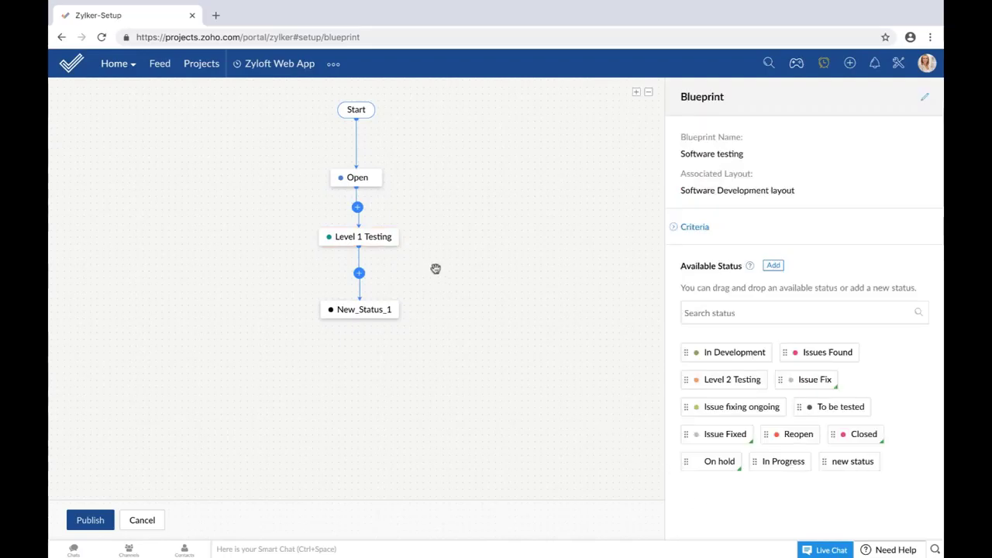
Step: Name the Open to Level 1 Testing transition 'Start phase 1 testing' and save it
{"action": "left_click", "coordinate": [358, 209]}
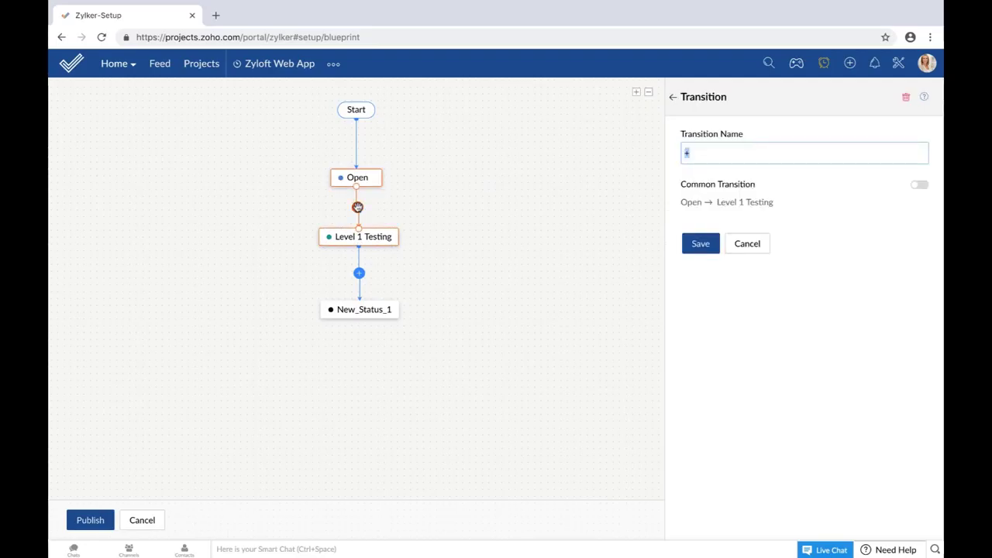
{"action": "type", "text": "Start phase 1 testing"}
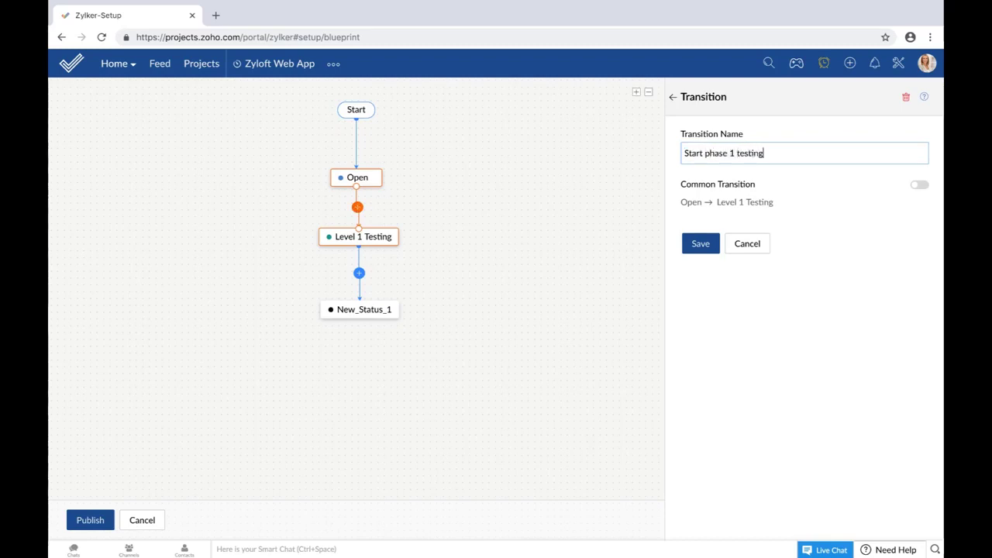
{"action": "left_click", "coordinate": [700, 247]}
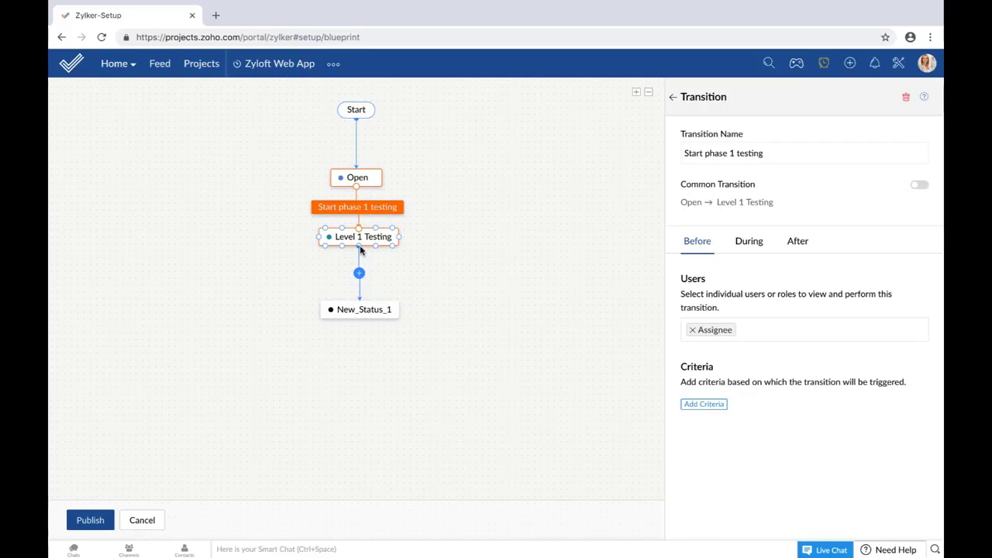
Step: Delete the unused New_Status_1 status from the flow
{"action": "left_click", "coordinate": [363, 308]}
{"action": "left_click", "coordinate": [924, 97]}
{"action": "left_click", "coordinate": [387, 306]}
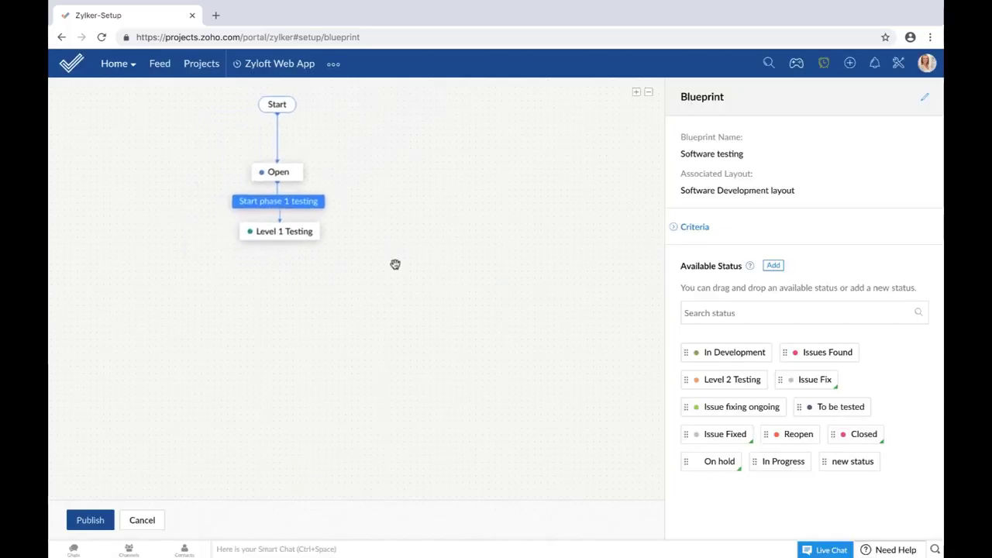
Step: Add Level 2 Testing after Level 1 Testing with a transition named 'Start phase 2 testing'
{"action": "left_click_drag", "start_coordinate": [744, 381], "coordinate": [468, 247]}
{"action": "left_click_drag", "start_coordinate": [320, 231], "coordinate": [422, 234]}
{"action": "type", "text": "Star"}
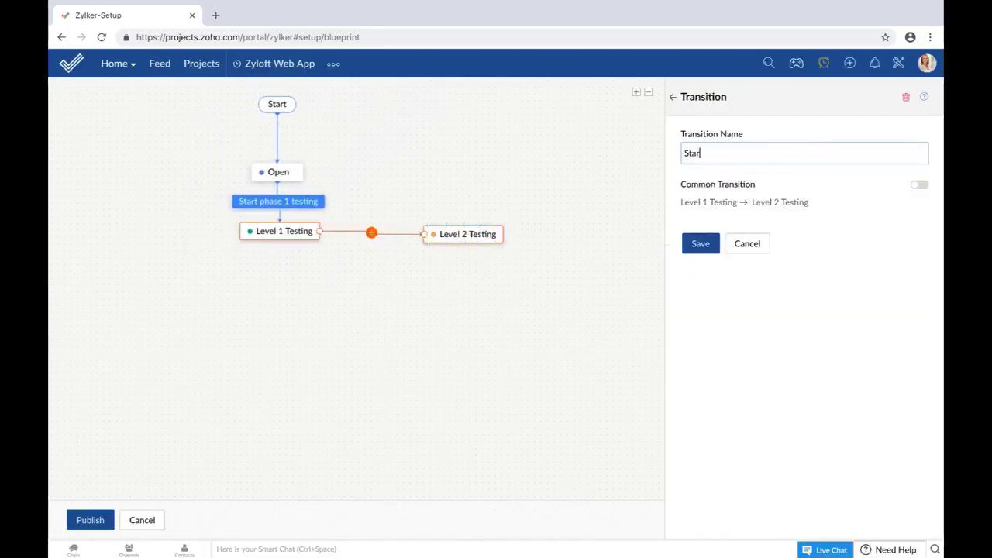
{"action": "type", "text": "t pahse 2 testing"}
{"action": "left_click", "coordinate": [718, 153]}
{"action": "key", "text": "BackSpace"}
{"action": "key", "text": "BackSpace"}
{"action": "type", "text": "ha"}
{"action": "left_click", "coordinate": [698, 245]}
Step: Add Closed after Level 2 Testing with a transition named 'No issues found'
{"action": "left_click", "coordinate": [465, 232]}
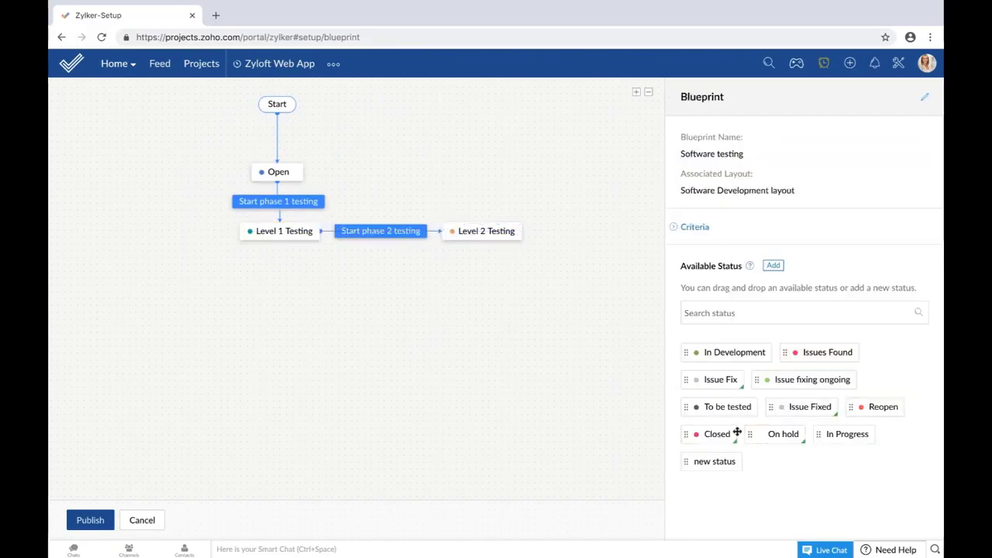
{"action": "left_click_drag", "start_coordinate": [716, 434], "coordinate": [609, 267]}
{"action": "left_click_drag", "start_coordinate": [526, 231], "coordinate": [596, 256]}
{"action": "type", "text": "Noissues found"}
{"action": "left_click", "coordinate": [696, 152]}
{"action": "left_click", "coordinate": [700, 243]}
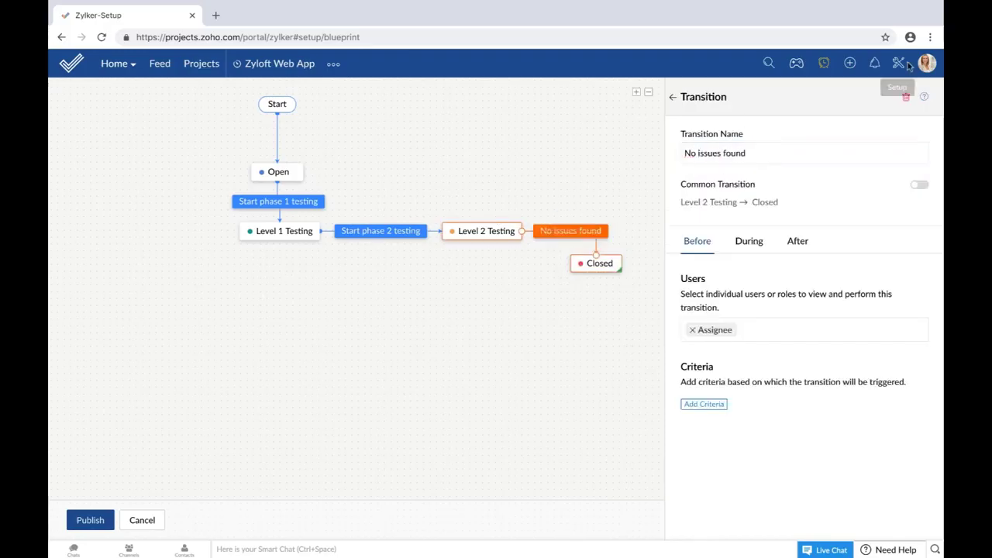
Step: Place Issues Found below the testing levels and connect both Level 1 and Level 2 Testing to it
{"action": "left_click", "coordinate": [673, 100]}
{"action": "left_click_drag", "start_coordinate": [798, 352], "coordinate": [398, 304]}
{"action": "left_click_drag", "start_coordinate": [280, 241], "coordinate": [378, 279]}
{"action": "left_click_drag", "start_coordinate": [483, 240], "coordinate": [402, 276]}
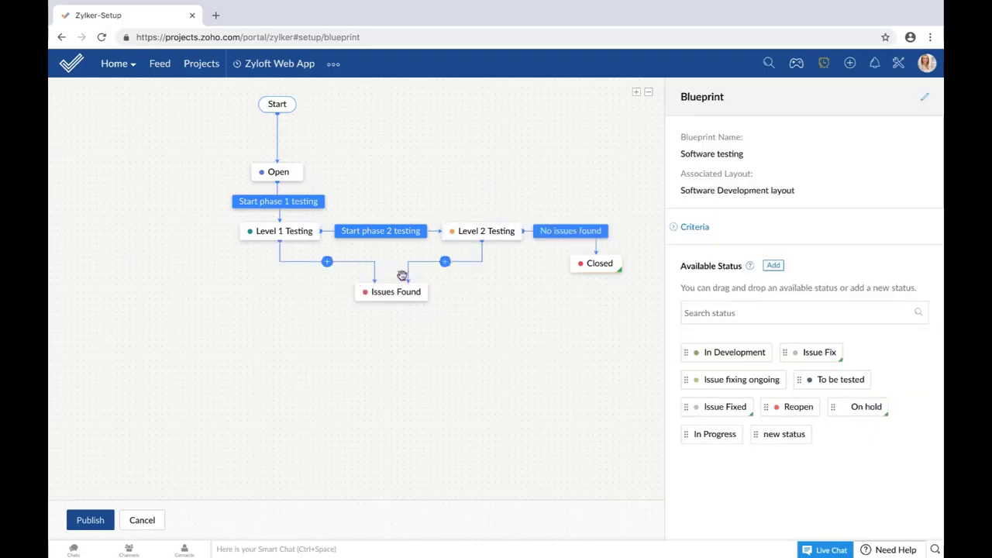
Step: Name the links into Issues Found 'Issues exist' (from Level 1) and 'Issues persist' (from Level 2)
{"action": "left_click", "coordinate": [327, 261]}
{"action": "type", "text": "Issues exist"}
{"action": "key", "text": "Return"}
{"action": "left_click", "coordinate": [444, 261]}
{"action": "type", "text": "I"}
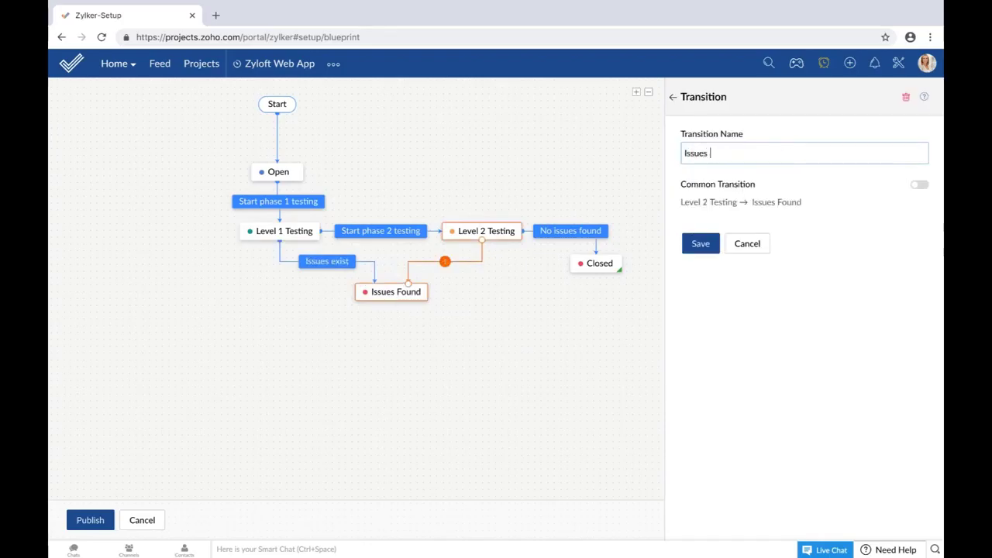
{"action": "left_click", "coordinate": [700, 245]}
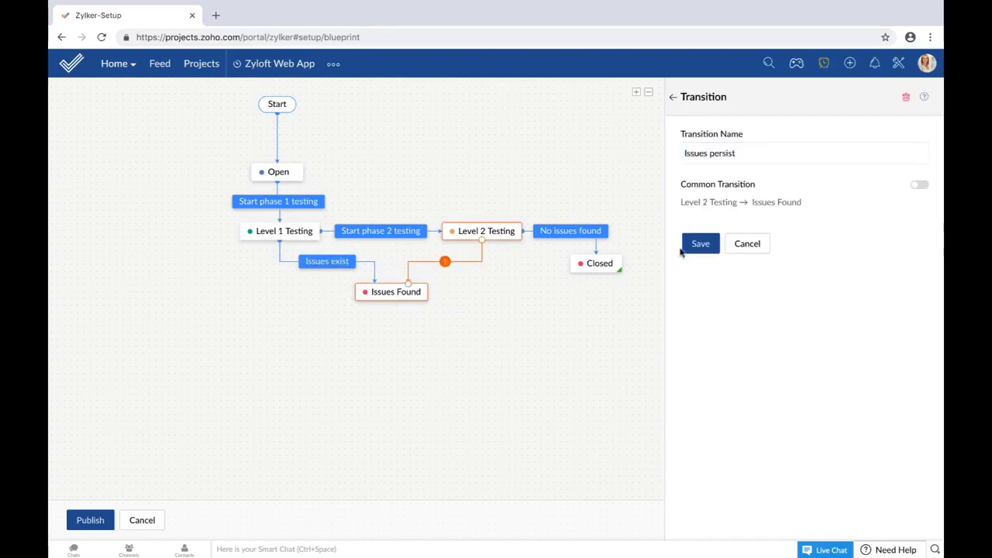
Step: Chain Issues Found to new Issue fixing ongoing and Issue Fixed statuses below it
{"action": "left_click", "coordinate": [478, 341]}
{"action": "left_click_drag", "start_coordinate": [750, 386], "coordinate": [420, 341]}
{"action": "left_click_drag", "start_coordinate": [824, 379], "coordinate": [440, 391]}
{"action": "mouse_move", "coordinate": [401, 325]}
{"action": "left_mouse_down"}
{"action": "mouse_move", "coordinate": [372, 335]}
{"action": "mouse_move", "coordinate": [390, 325]}
{"action": "mouse_move", "coordinate": [391, 335]}
{"action": "left_mouse_up"}
{"action": "left_click_drag", "start_coordinate": [422, 389], "coordinate": [392, 391]}
{"action": "left_click_drag", "start_coordinate": [391, 356], "coordinate": [391, 385]}
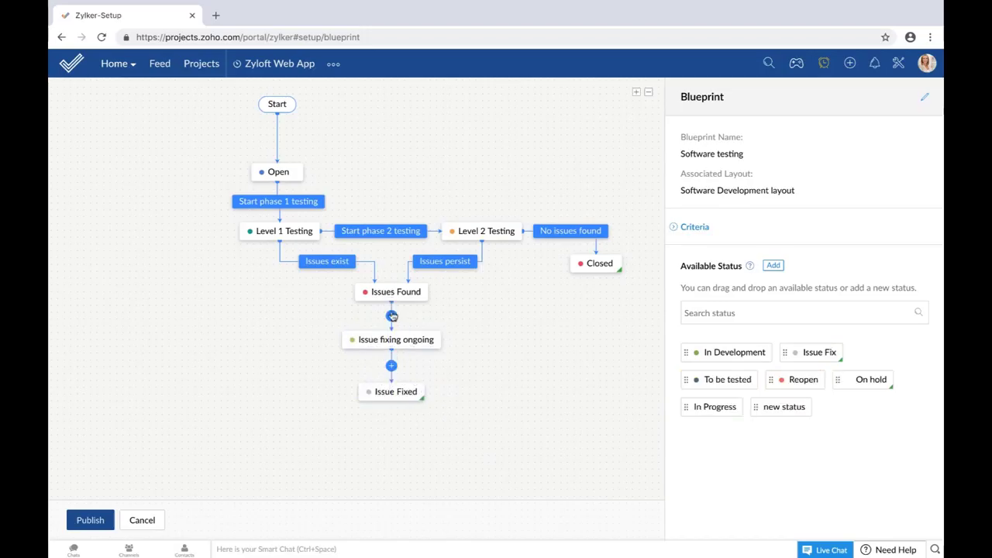
Step: Name those two transitions 'Start issue fix' and 'Issue fixed'
{"action": "left_click", "coordinate": [390, 315]}
{"action": "type", "text": "Start issue fix"}
{"action": "left_click", "coordinate": [689, 243]}
{"action": "left_click", "coordinate": [391, 365]}
{"action": "type", "text": "Issue fixed"}
{"action": "key", "text": "Return"}
Step: Add On hold left of Level 1 Testing, linked by a 'Suspend' transition
{"action": "mouse_move", "coordinate": [868, 379]}
{"action": "left_mouse_down"}
{"action": "mouse_move", "coordinate": [443, 377]}
{"action": "mouse_move", "coordinate": [221, 289]}
{"action": "left_mouse_up"}
{"action": "left_click_drag", "start_coordinate": [275, 231], "coordinate": [211, 281]}
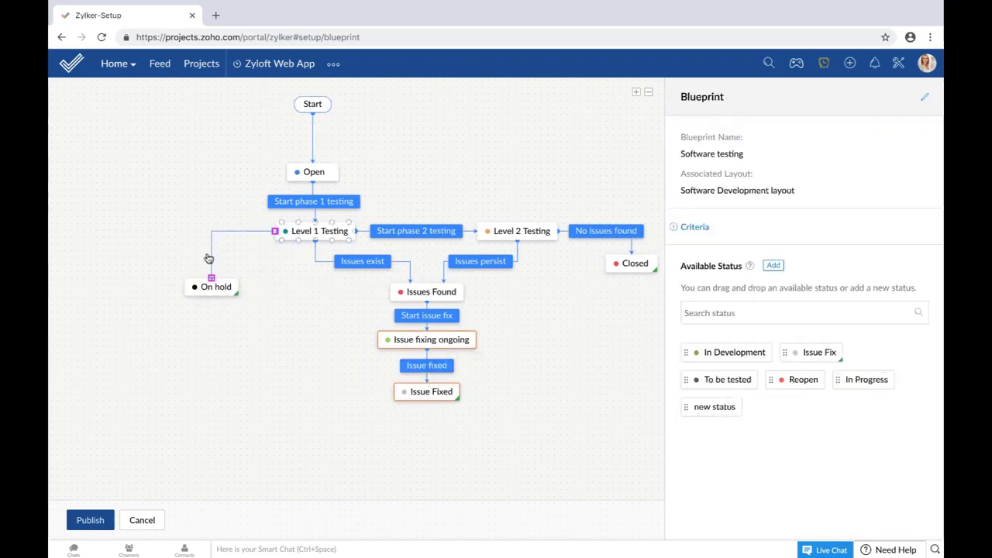
{"action": "left_click", "coordinate": [219, 231]}
{"action": "type", "text": "Suspend"}
{"action": "key", "text": "Return"}
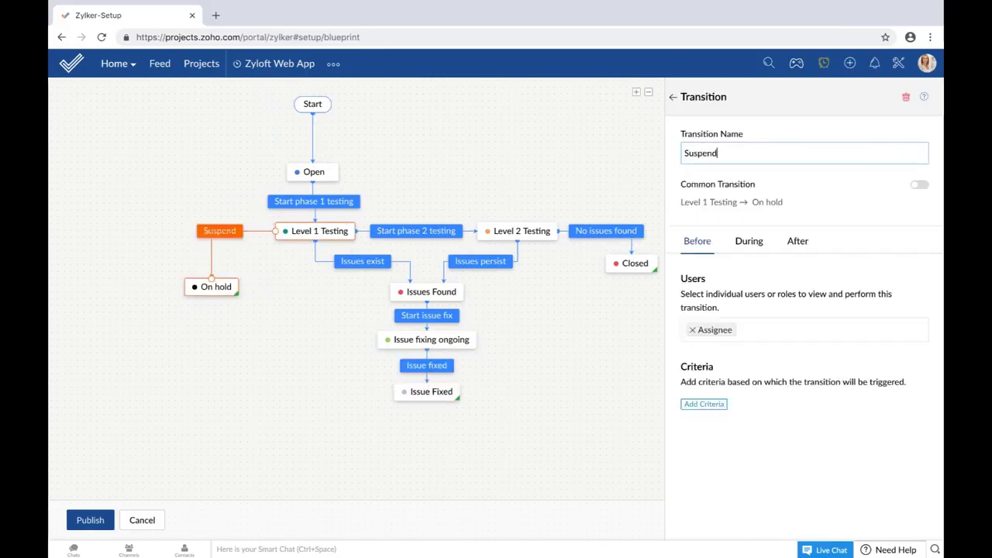
Step: Route a link from Issue Fixed back to Open around the left side and start naming it 'Retest'
{"action": "left_click_drag", "start_coordinate": [394, 395], "coordinate": [247, 169]}
{"action": "left_click_drag", "start_coordinate": [321, 301], "coordinate": [146, 331]}
{"action": "left_click_drag", "start_coordinate": [270, 184], "coordinate": [148, 168]}
{"action": "left_click", "coordinate": [147, 332]}
{"action": "type", "text": "Retest"}
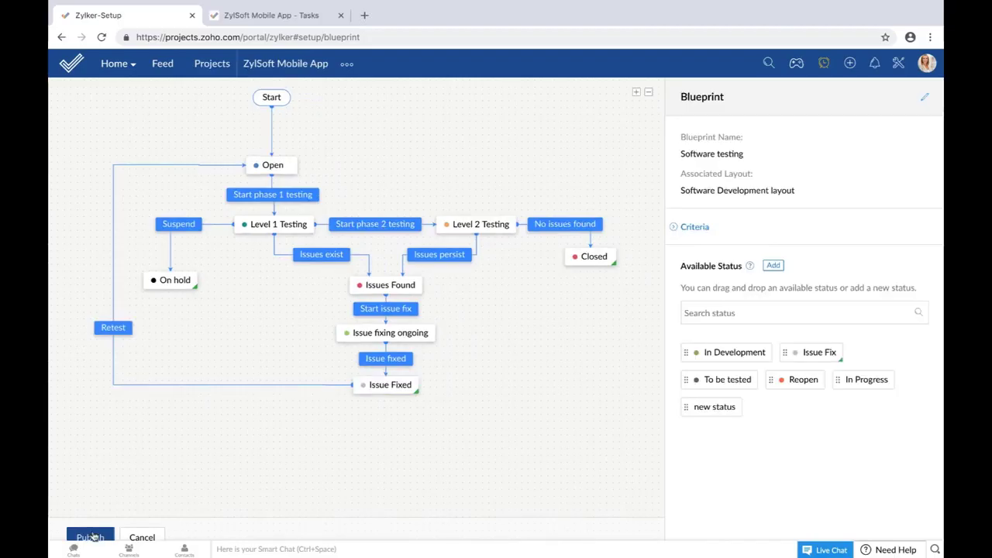
Step: Publish the Software testing blueprint with the Retest transition
{"action": "left_click", "coordinate": [90, 536]}
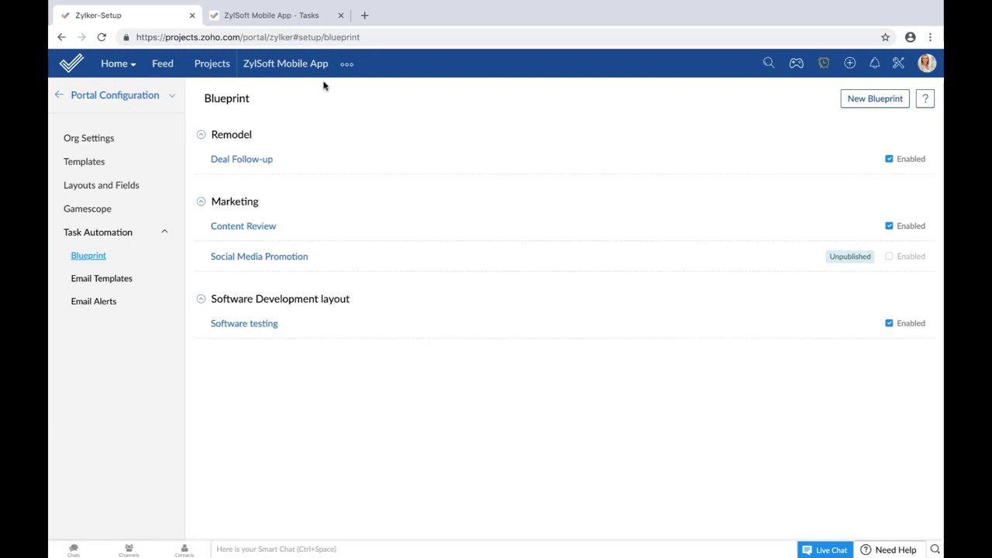
Step: Create an 'Alpha test' task in ZylSoft Mobile App, with the matching user assigned as owner
{"action": "left_click", "coordinate": [275, 16]}
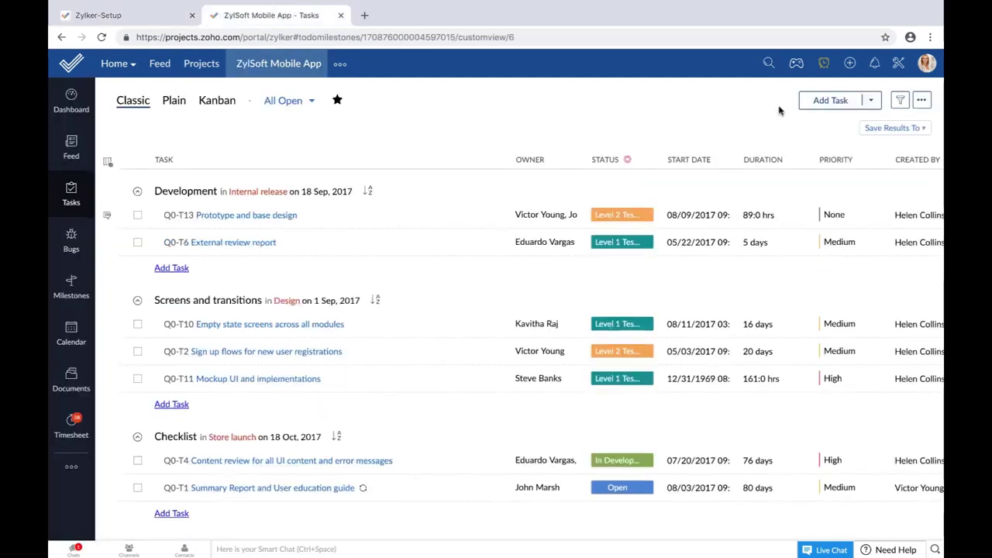
{"action": "left_click", "coordinate": [843, 101]}
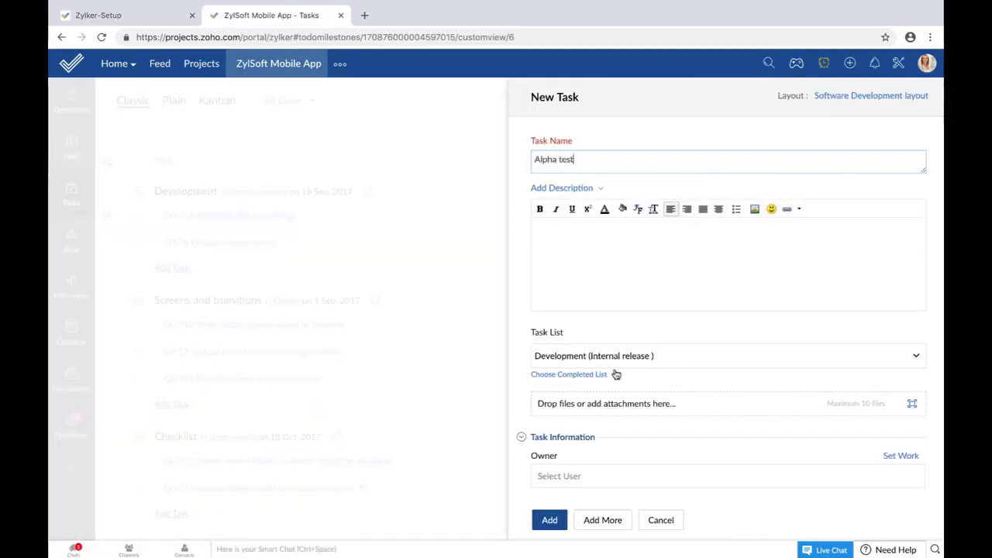
{"action": "scroll", "coordinate": [611, 426], "scroll_direction": "down", "scroll_amount": 1}
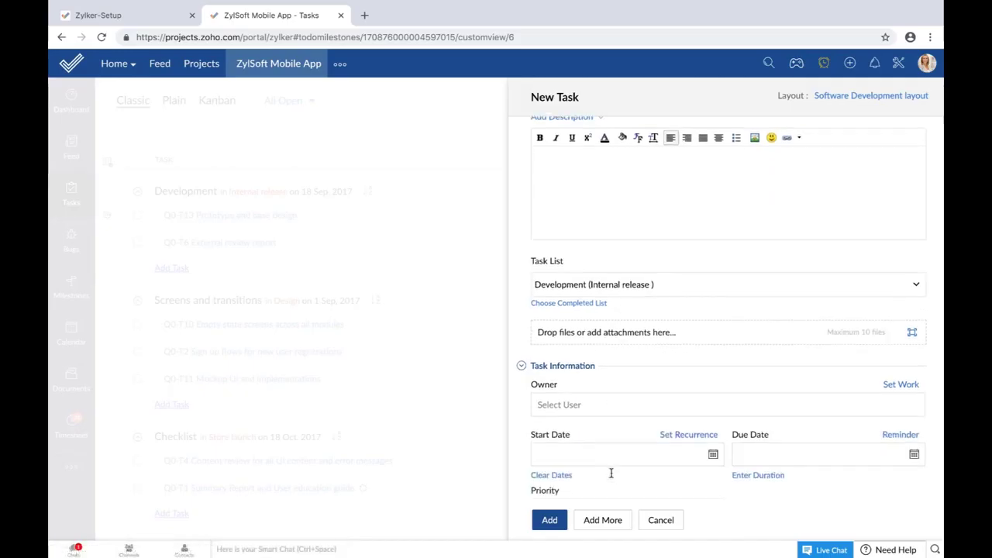
{"action": "left_click", "coordinate": [599, 396]}
{"action": "type", "text": "Kavitha"}
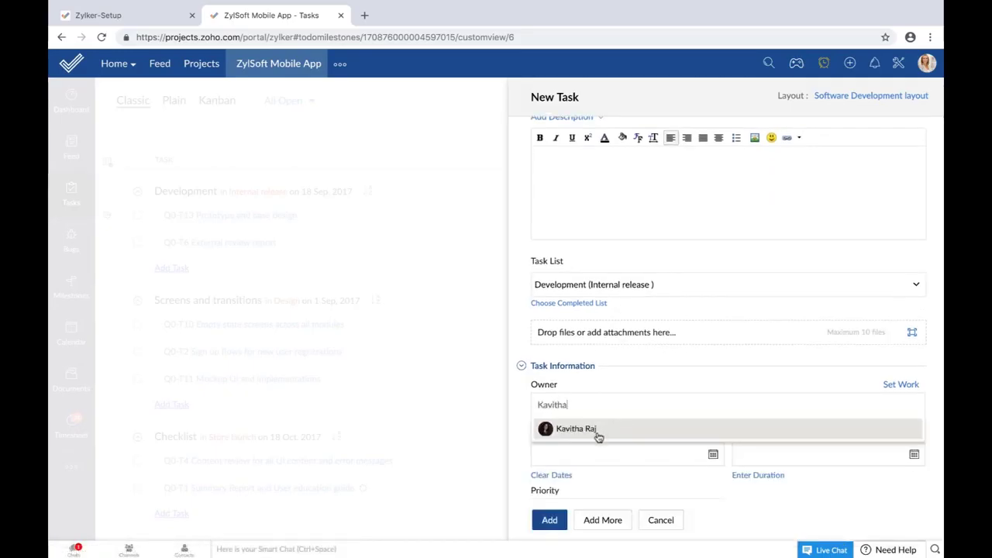
{"action": "left_click", "coordinate": [598, 434]}
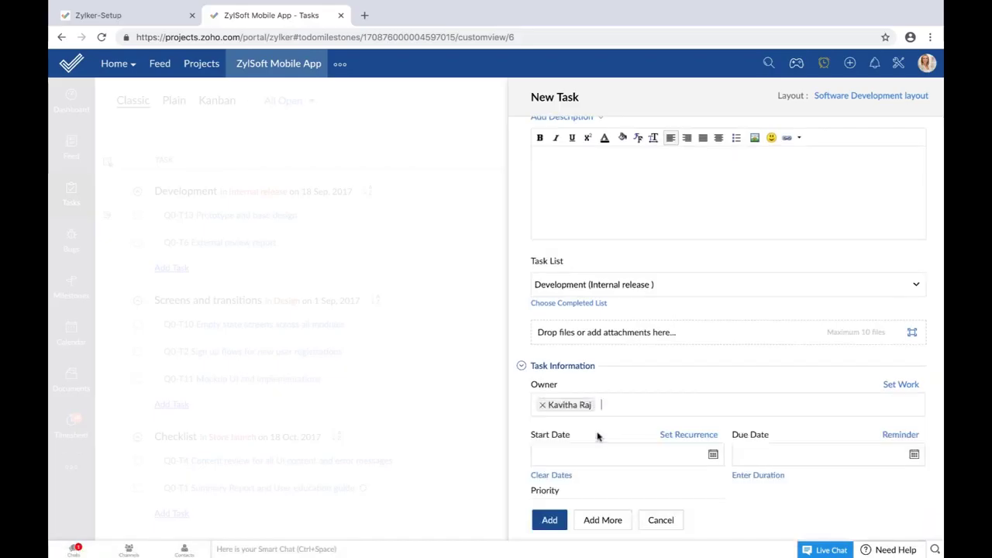
{"action": "left_click", "coordinate": [549, 520]}
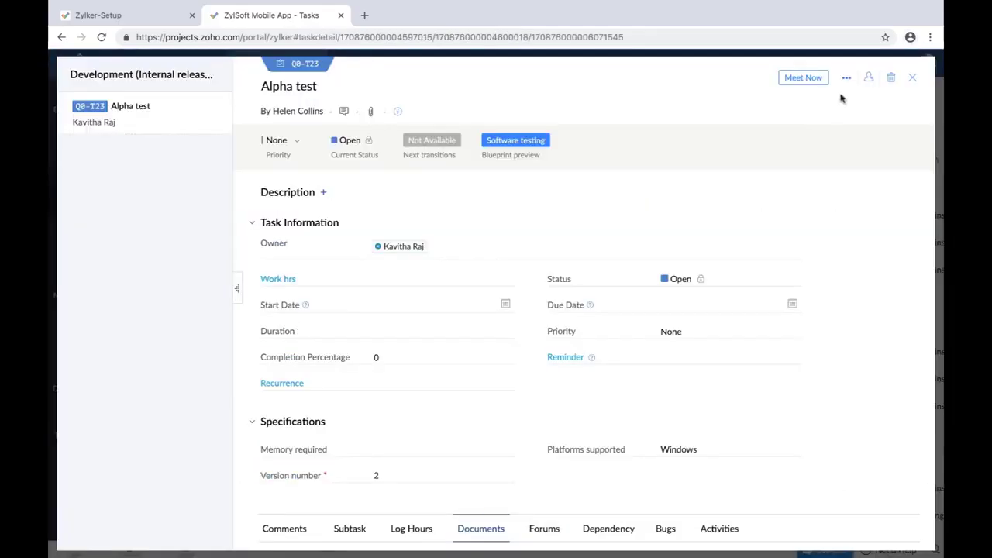
Step: Create a 'Beta test' task with the same owner, then reopen Alpha test's details
{"action": "left_click", "coordinate": [912, 78]}
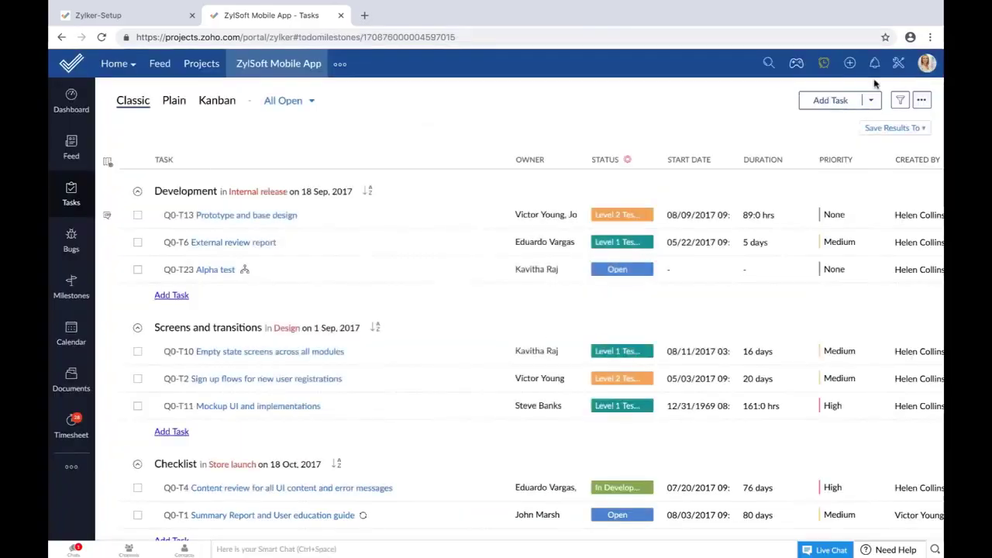
{"action": "left_click", "coordinate": [834, 101]}
{"action": "type", "text": "Beta test"}
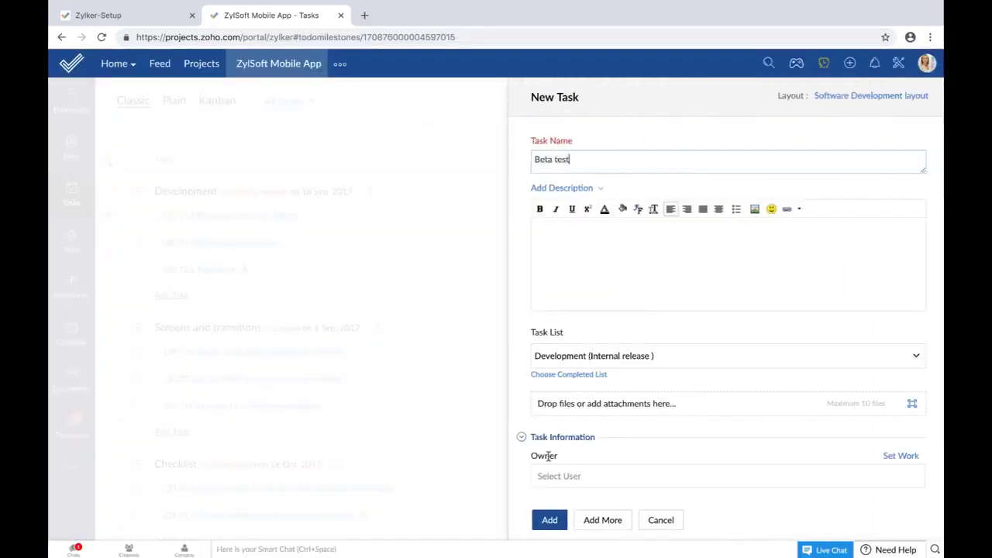
{"action": "left_click", "coordinate": [578, 475]}
{"action": "type", "text": "kavi"}
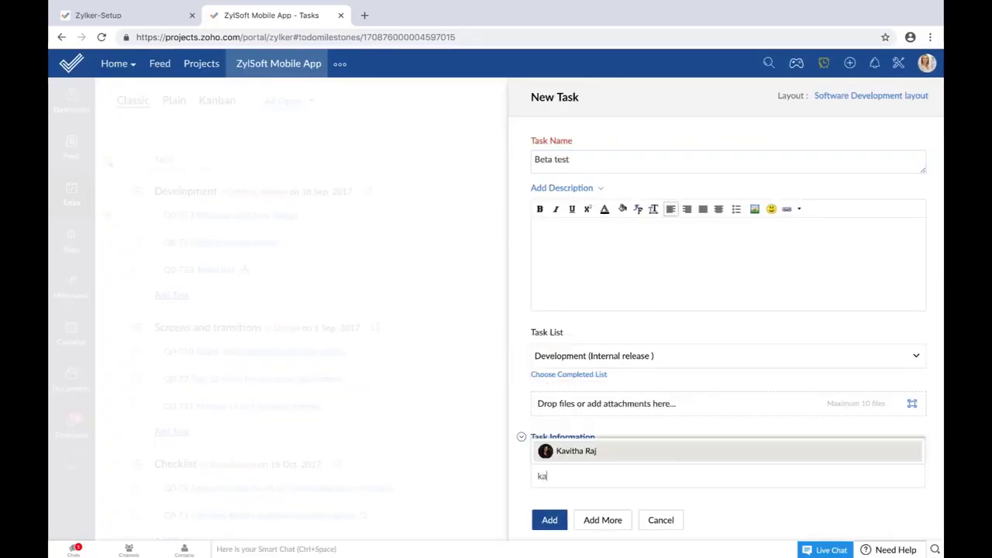
{"action": "left_click", "coordinate": [587, 450]}
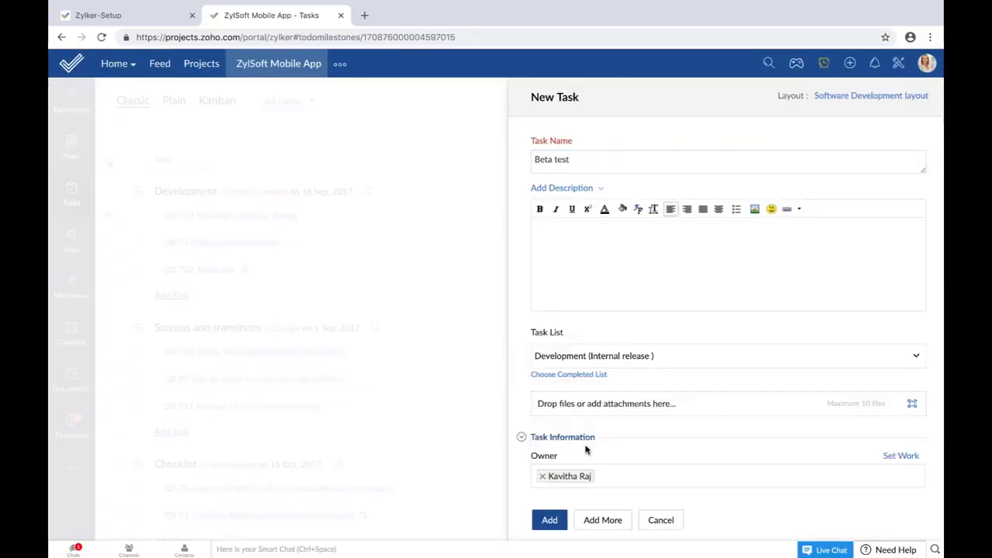
{"action": "left_click", "coordinate": [551, 520]}
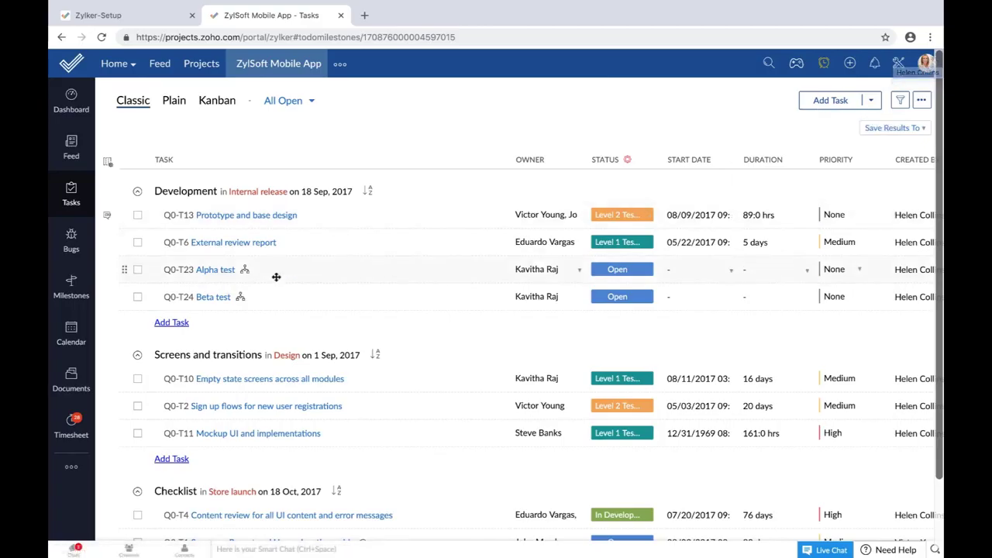
{"action": "left_click", "coordinate": [220, 272]}
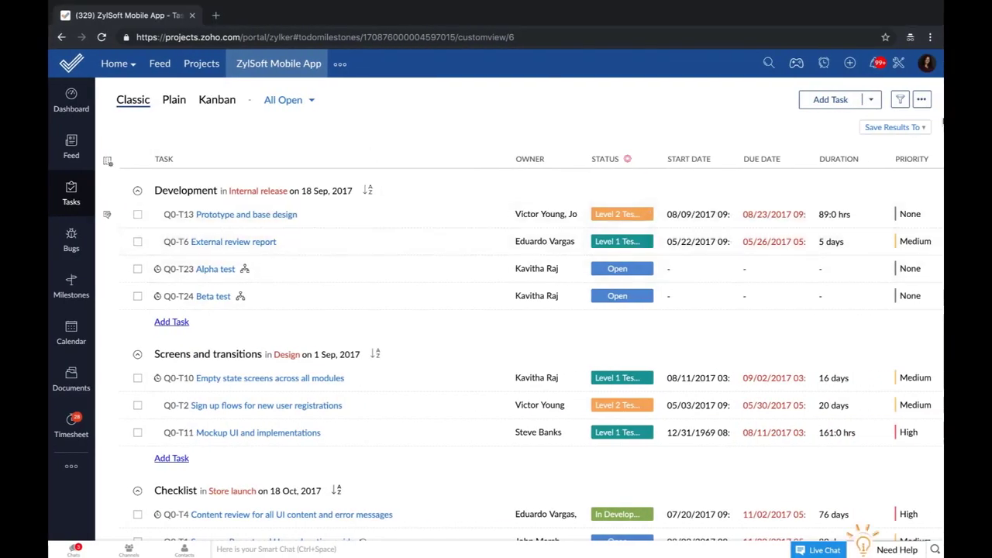
{"action": "left_click", "coordinate": [924, 66]}
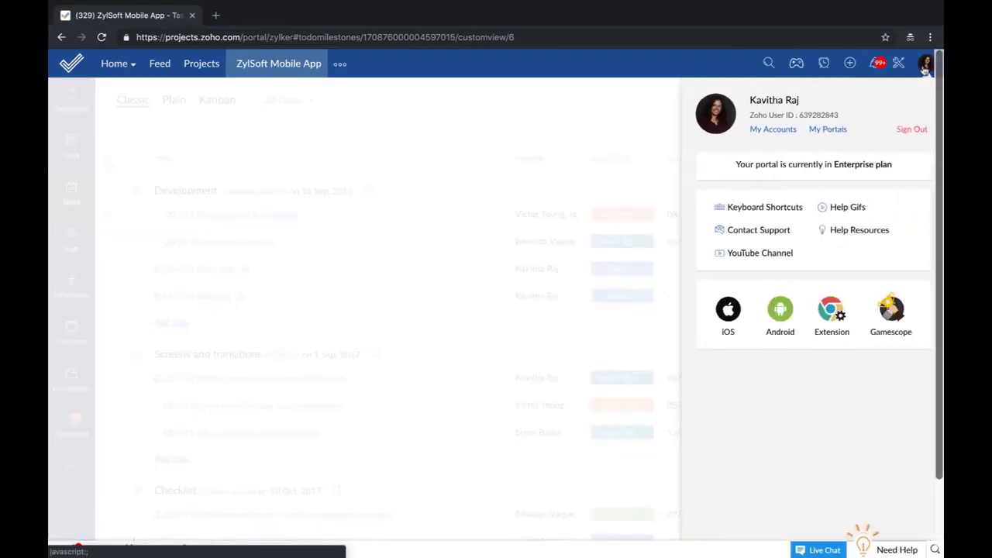
Step: Move Alpha test from Open to Level 1 Testing via the Start phase 1 testing transition
{"action": "left_click", "coordinate": [331, 290]}
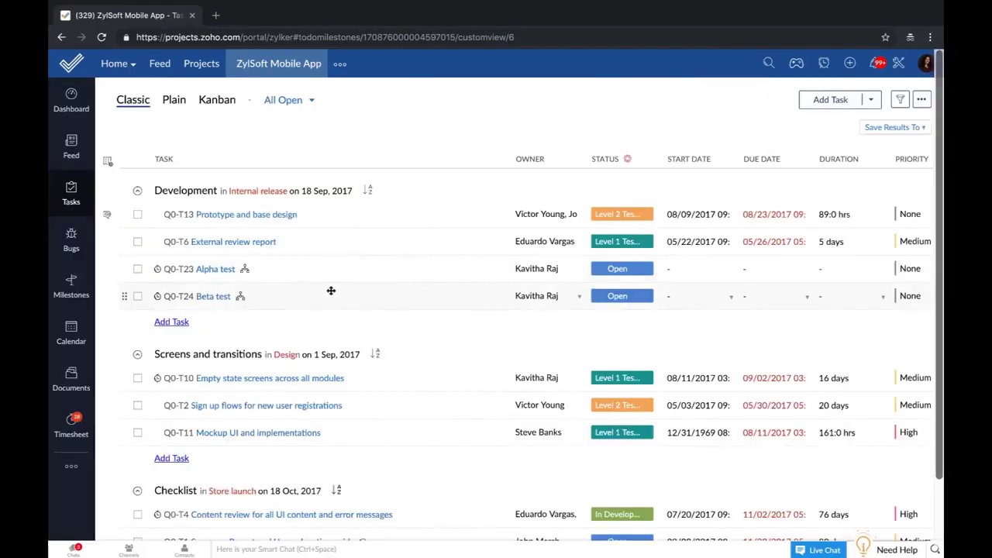
{"action": "left_click", "coordinate": [217, 268]}
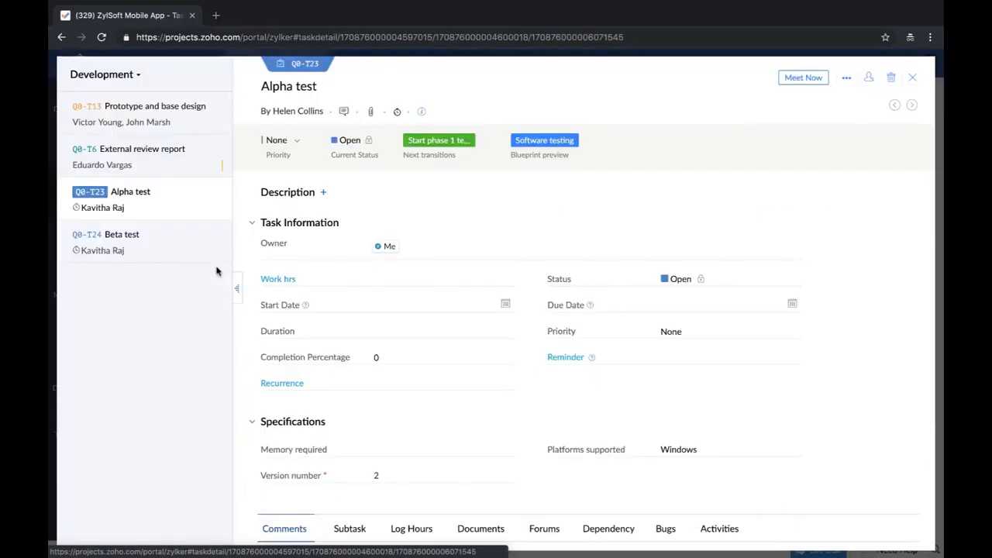
{"action": "left_click", "coordinate": [440, 144]}
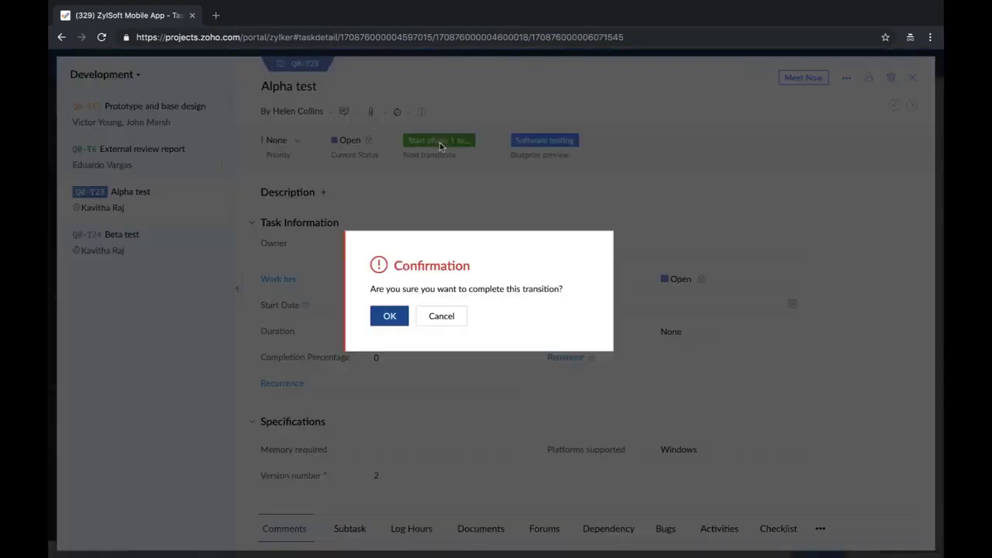
{"action": "left_click", "coordinate": [390, 317]}
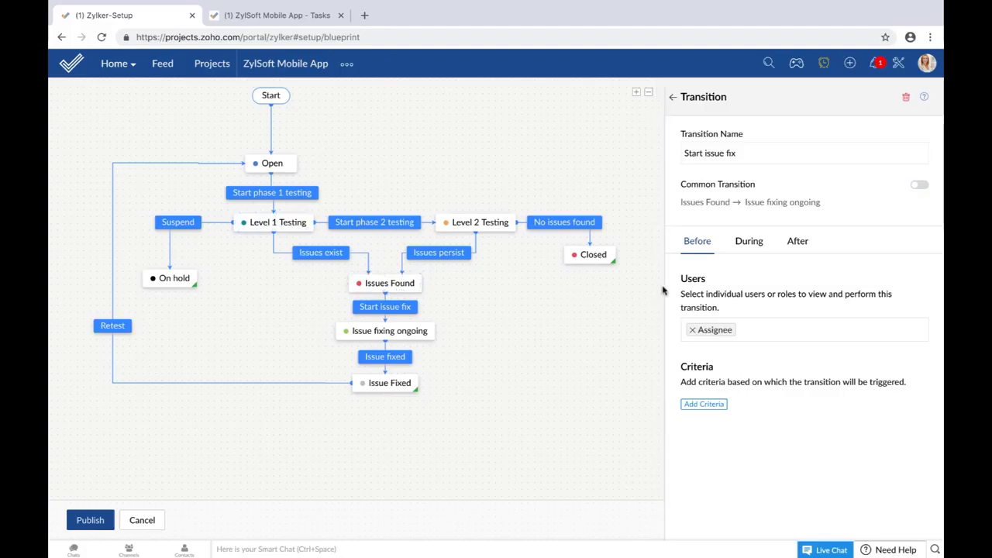
Step: Swap Assignee for Me as the allowed user on Issues exist and republish the blueprint
{"action": "left_click", "coordinate": [322, 257]}
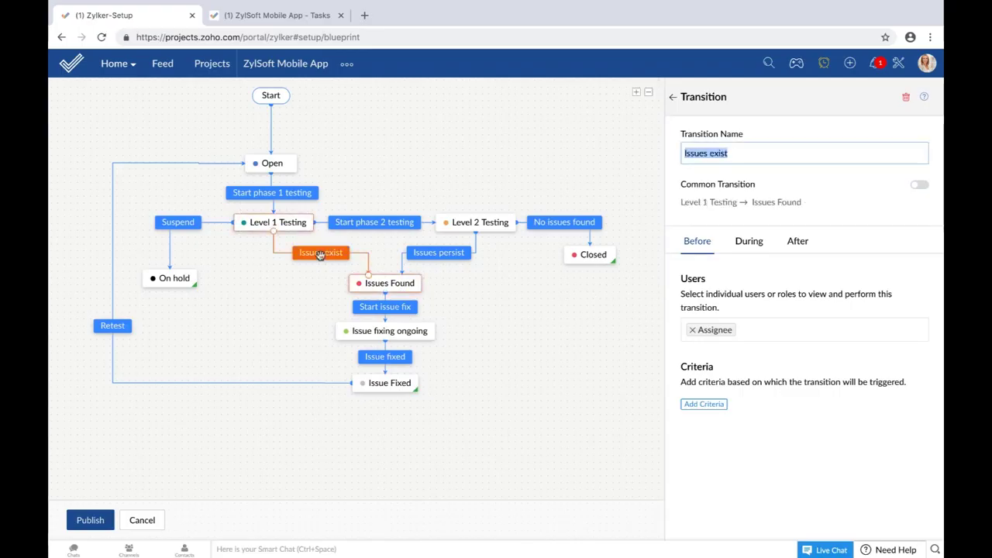
{"action": "left_click", "coordinate": [751, 325]}
{"action": "left_click", "coordinate": [692, 331]}
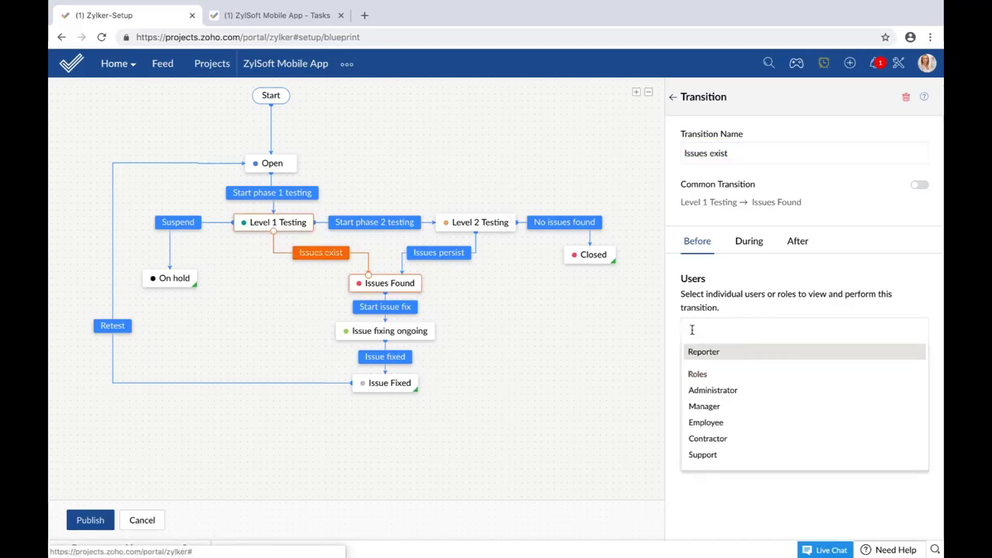
{"action": "left_click", "coordinate": [717, 330]}
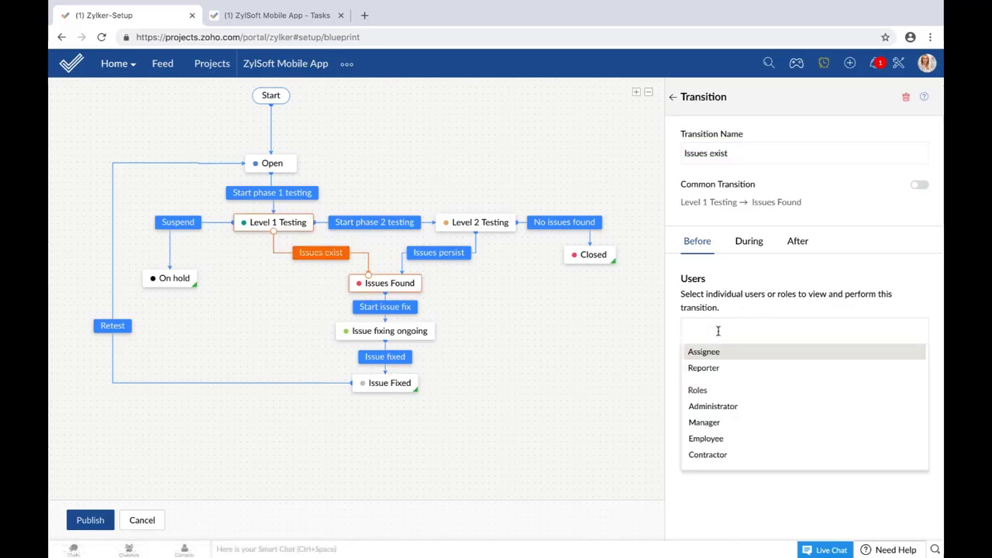
{"action": "scroll", "coordinate": [755, 414], "scroll_direction": "down", "scroll_amount": 2}
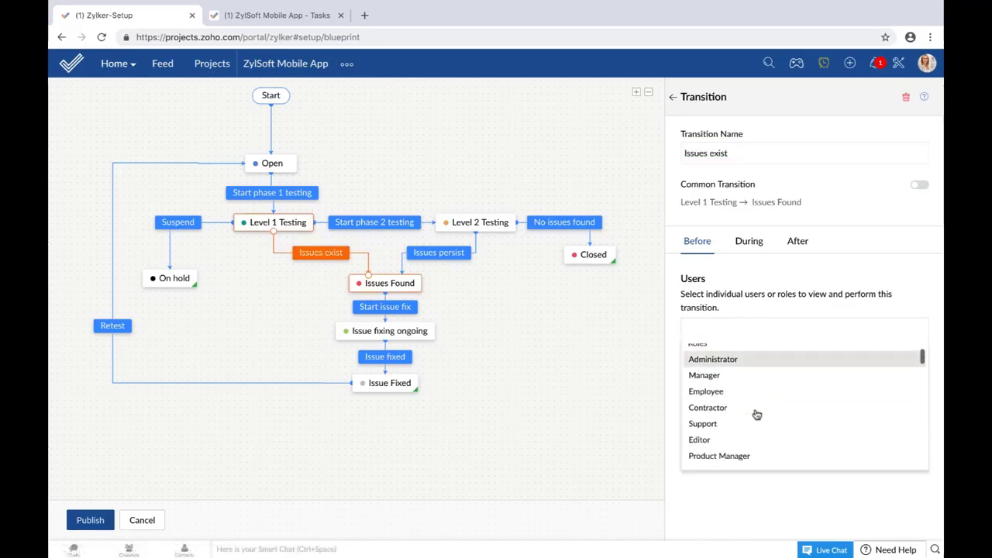
{"action": "scroll", "coordinate": [755, 414], "scroll_direction": "down", "scroll_amount": 3}
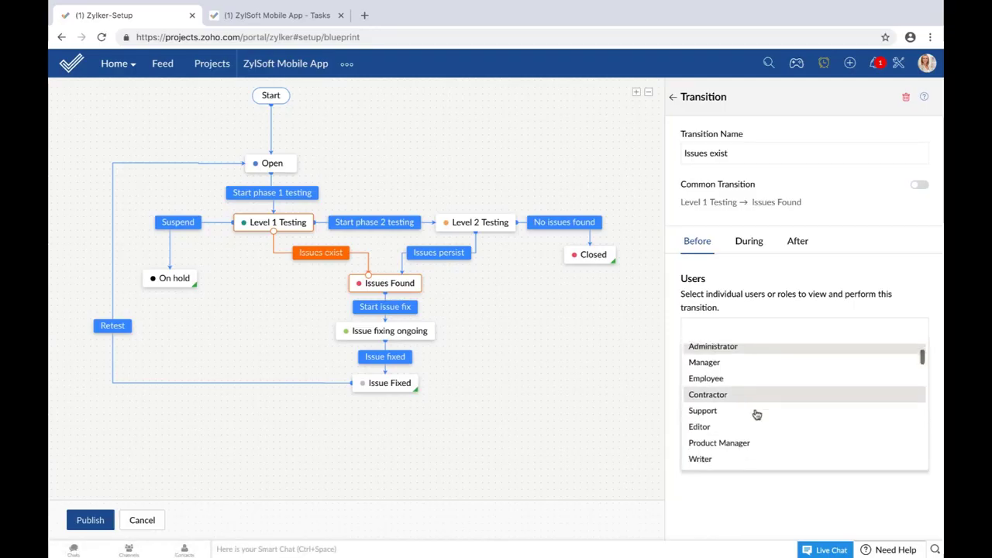
{"action": "scroll", "coordinate": [754, 403], "scroll_direction": "down", "scroll_amount": 3}
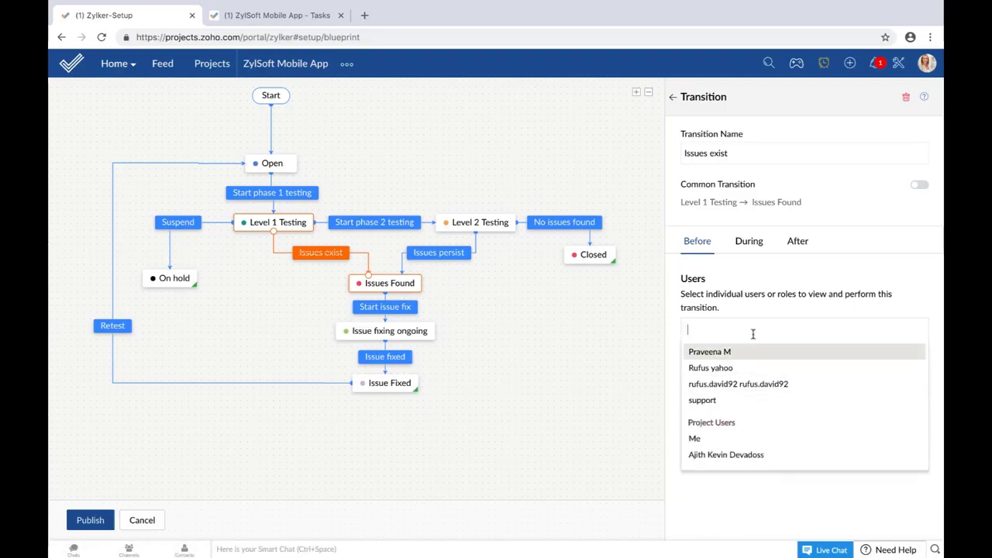
{"action": "type", "text": "Me"}
{"action": "left_click", "coordinate": [763, 375]}
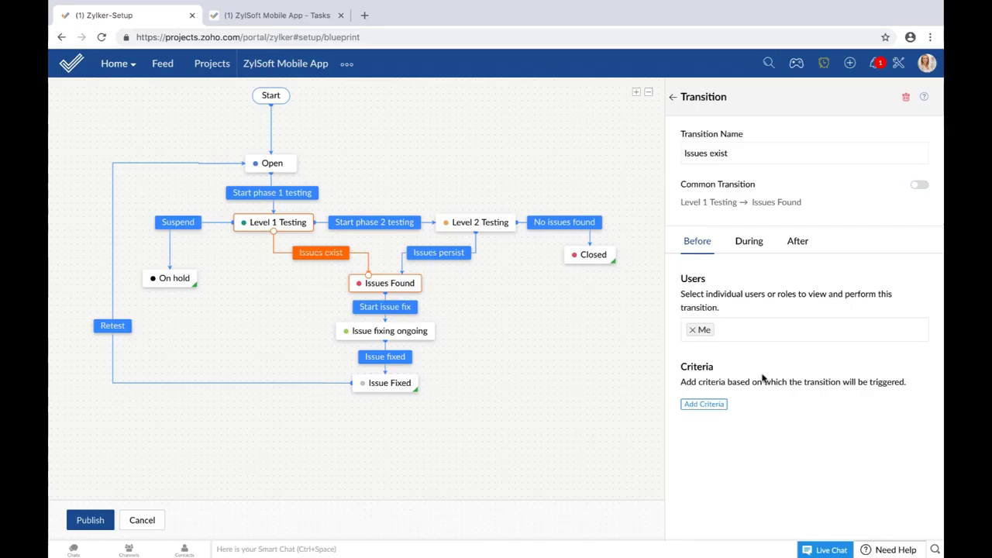
{"action": "left_click", "coordinate": [92, 523]}
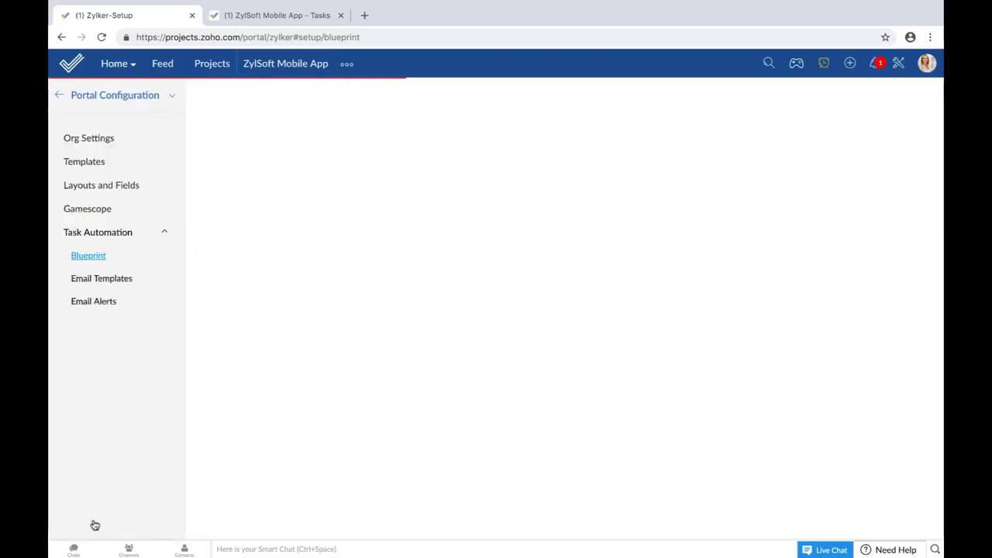
Step: Check Alpha test's next transitions and preview its Software testing blueprint diagram
{"action": "left_click", "coordinate": [277, 15]}
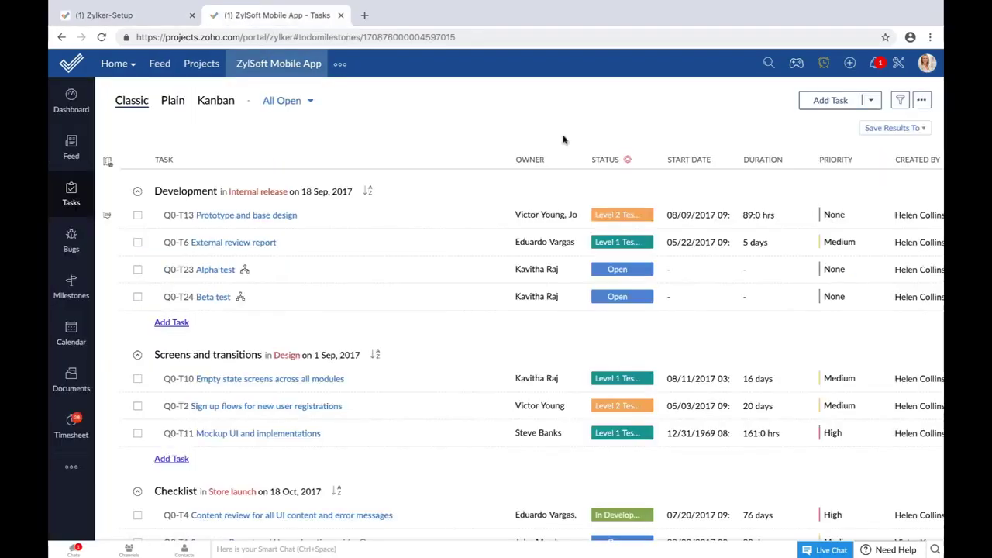
{"action": "left_click", "coordinate": [215, 269]}
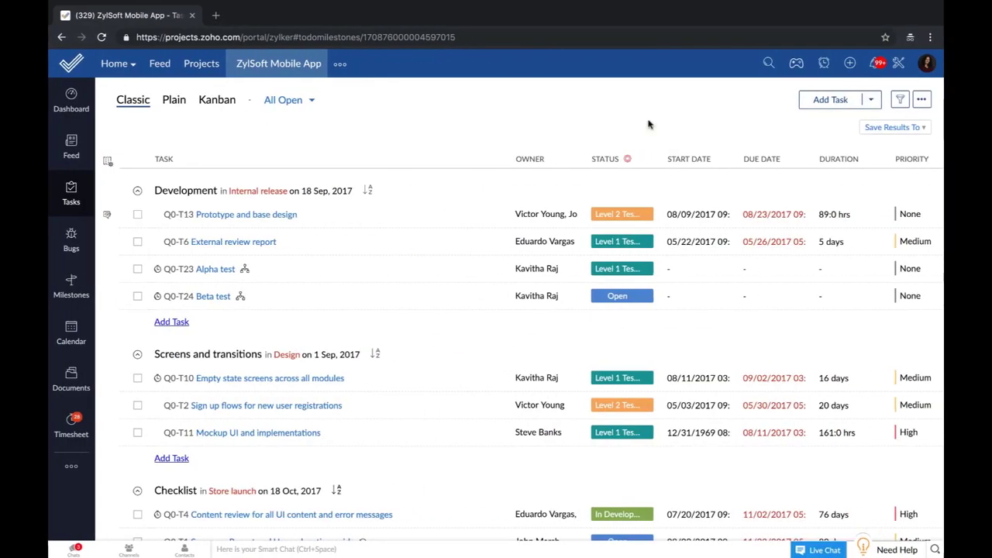
{"action": "left_click", "coordinate": [224, 269]}
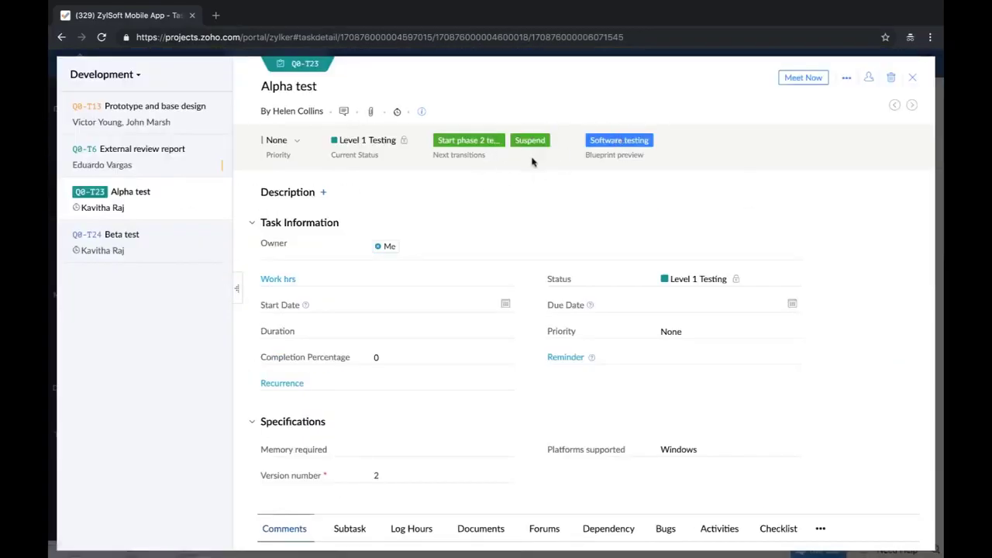
{"action": "left_click", "coordinate": [614, 144]}
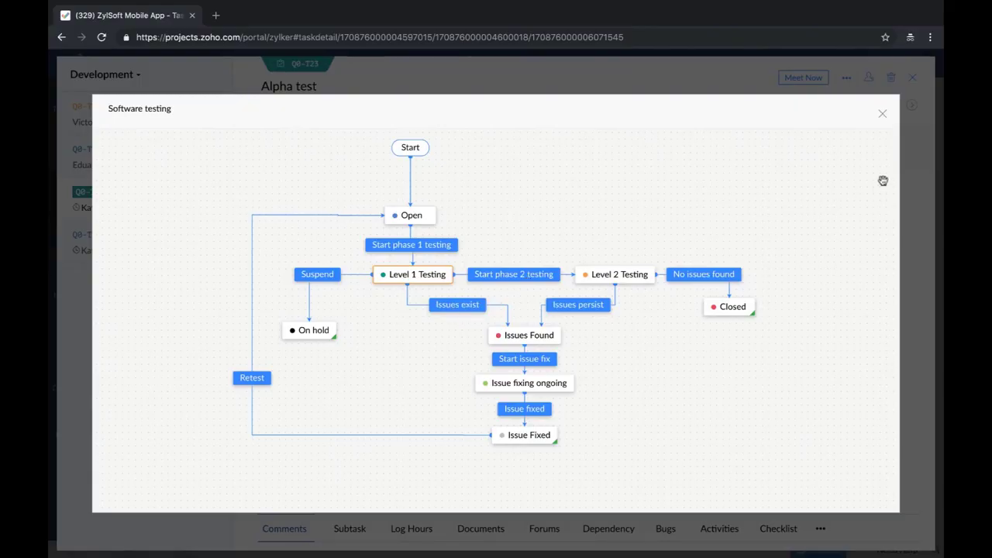
{"action": "left_click", "coordinate": [882, 116]}
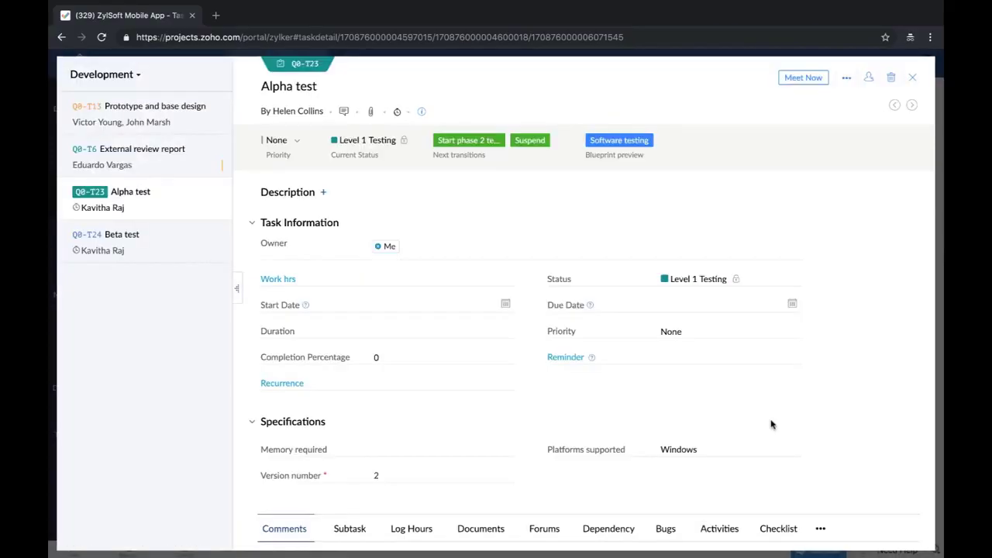
{"action": "key", "text": "ctrl+Left"}
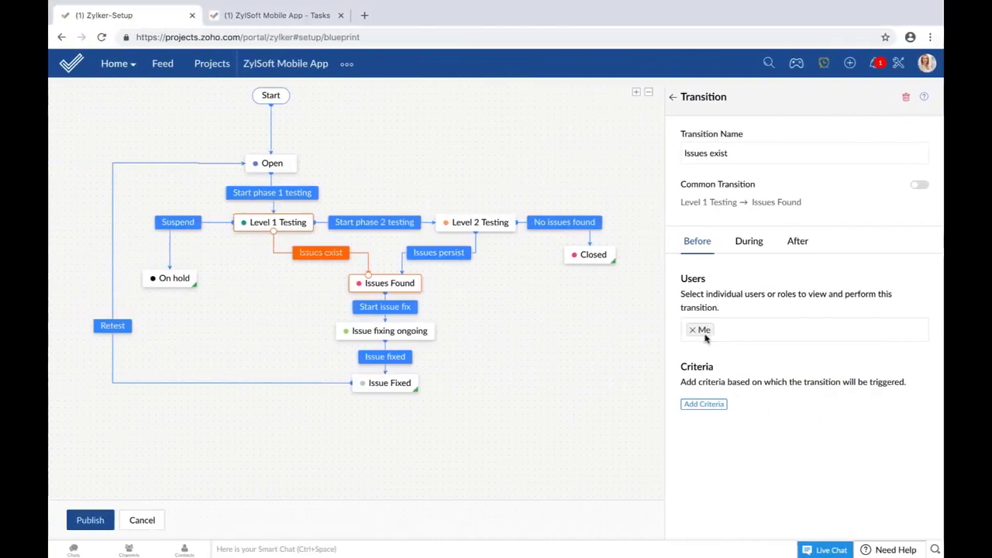
Step: Remove Me from Issues exist, require Completed % = 90 for Start issue fix, and republish
{"action": "left_click", "coordinate": [693, 331]}
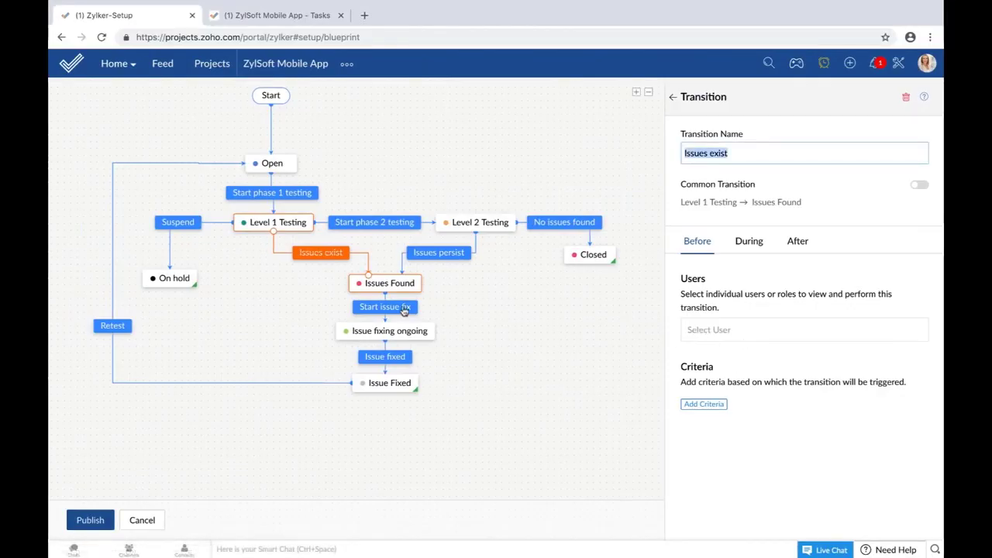
{"action": "left_click", "coordinate": [399, 307]}
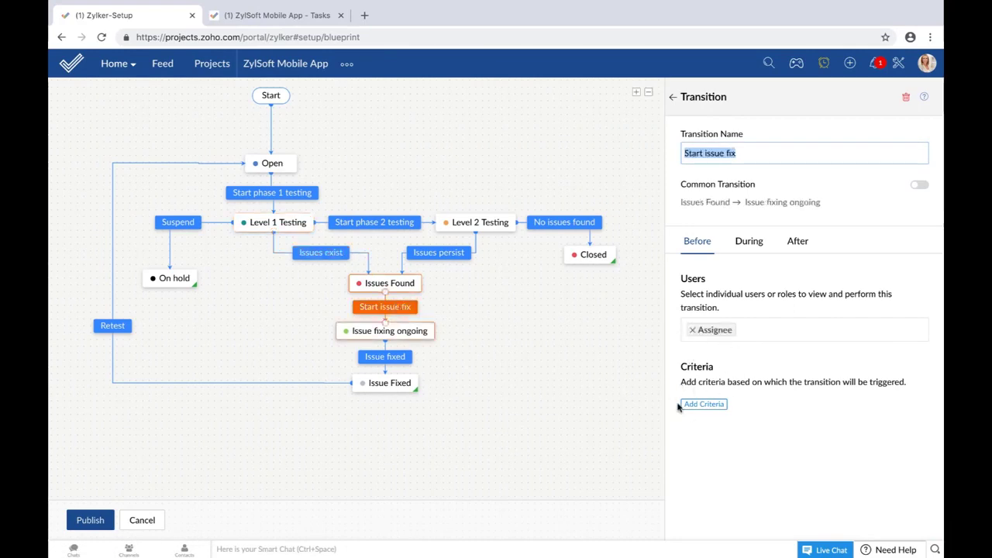
{"action": "left_click", "coordinate": [693, 408]}
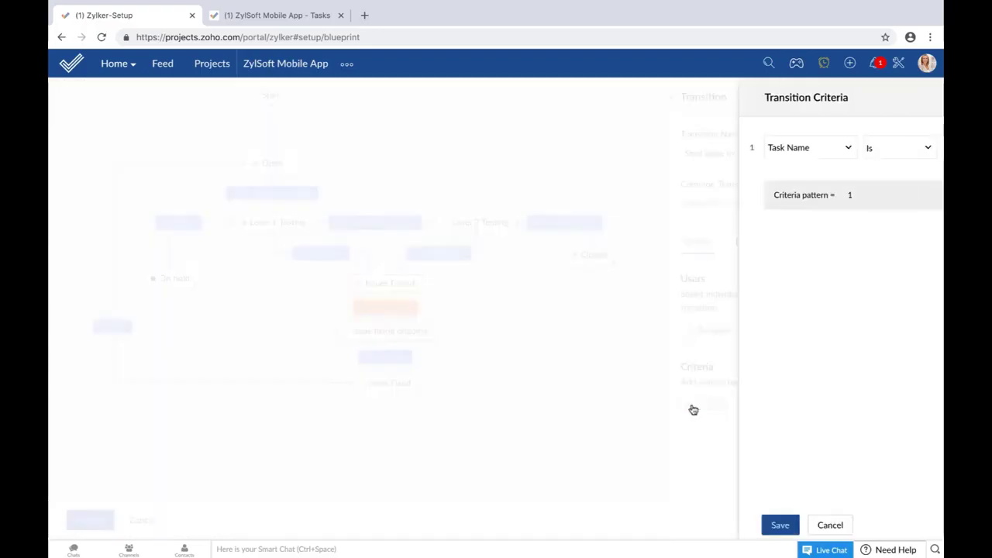
{"action": "left_click", "coordinate": [601, 151]}
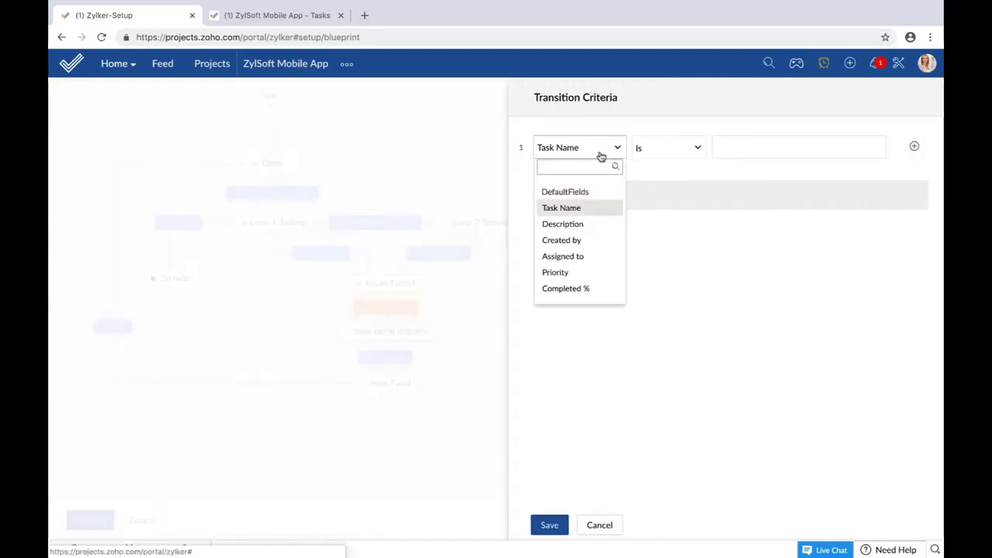
{"action": "left_click", "coordinate": [587, 295]}
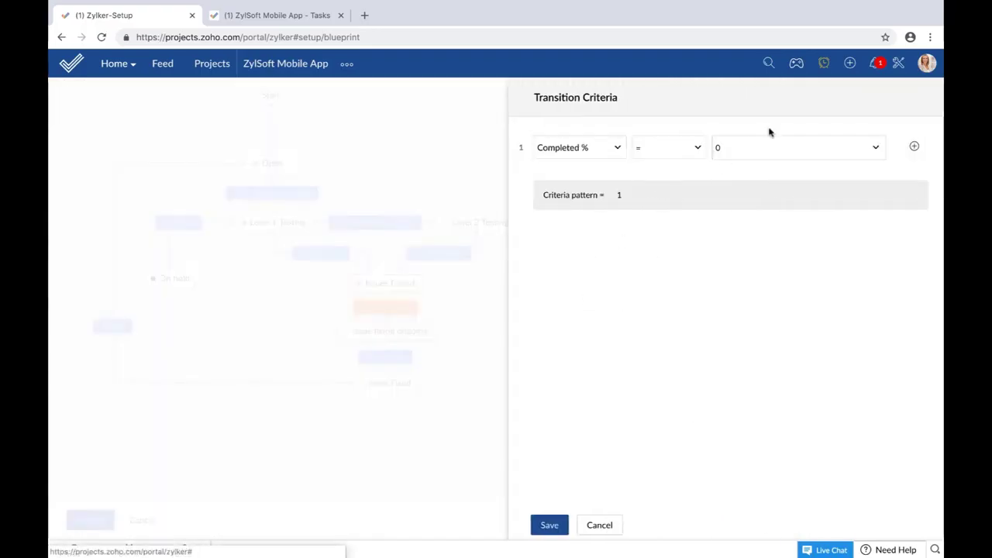
{"action": "left_click", "coordinate": [755, 147]}
{"action": "type", "text": "90"}
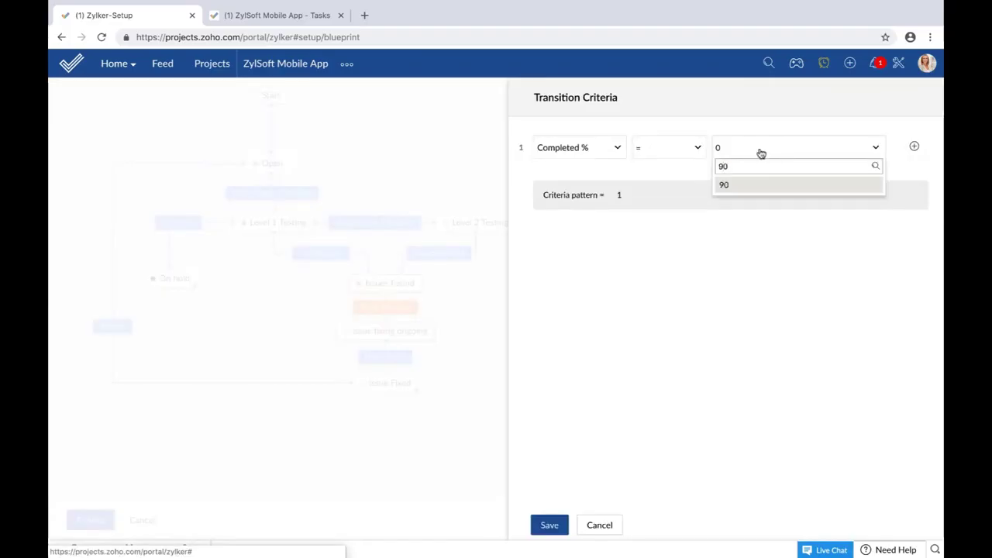
{"action": "left_click", "coordinate": [755, 186]}
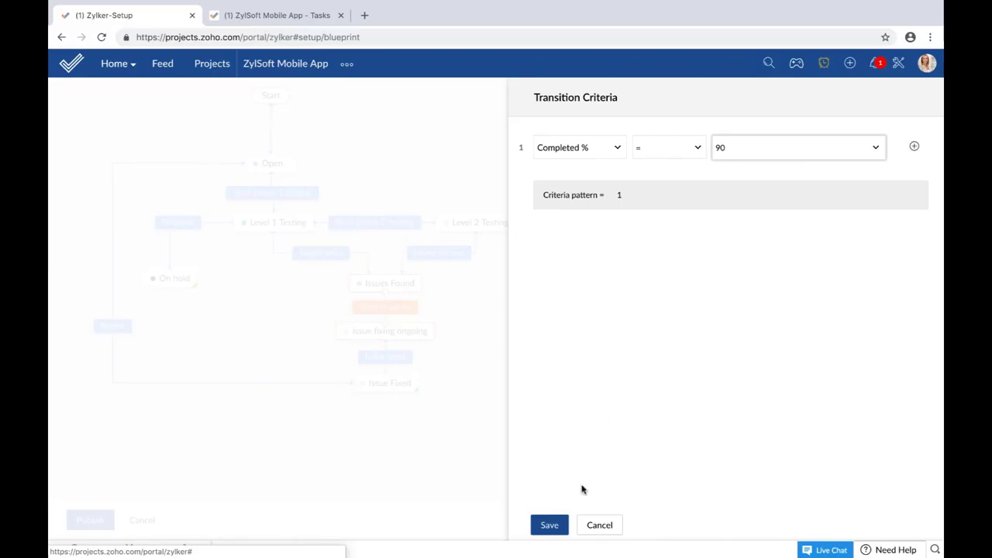
{"action": "left_click", "coordinate": [551, 525]}
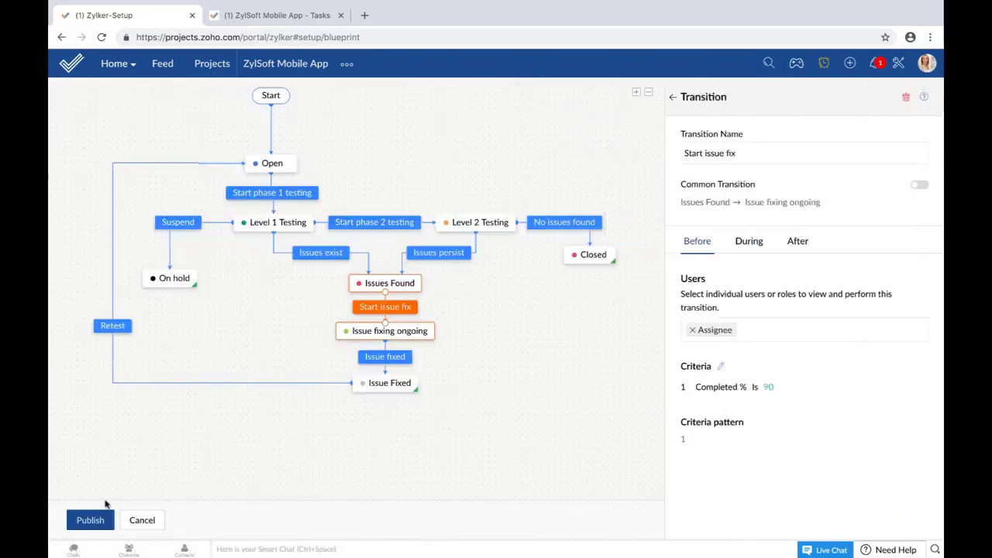
{"action": "left_click", "coordinate": [93, 521]}
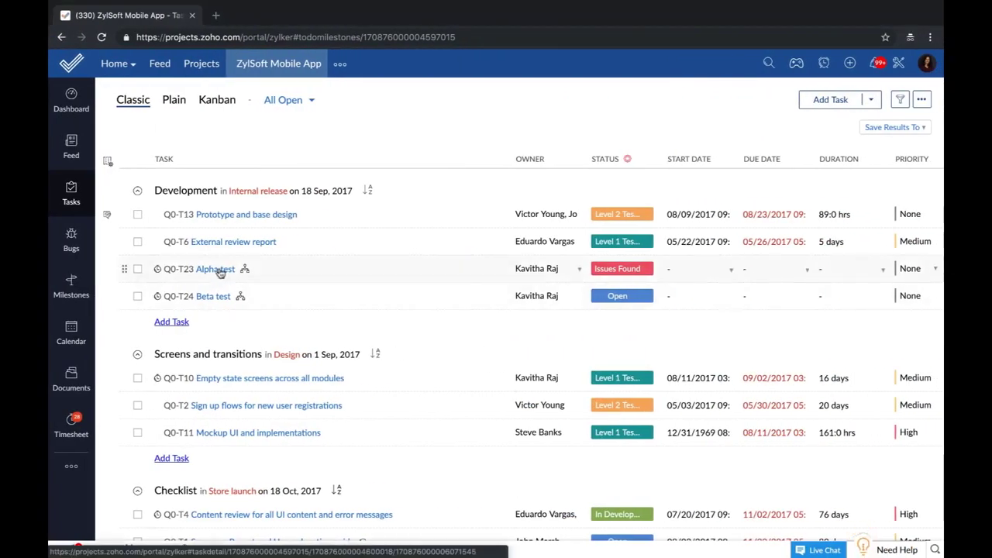
Step: Set Alpha test's completion to 90% and perform its Start issue fix transition
{"action": "left_click", "coordinate": [217, 270]}
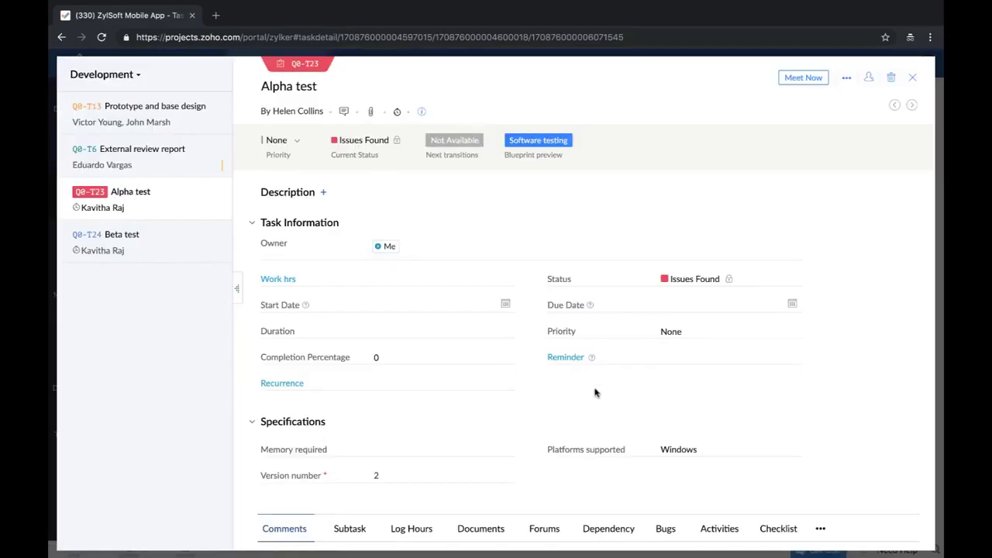
{"action": "left_click", "coordinate": [380, 356]}
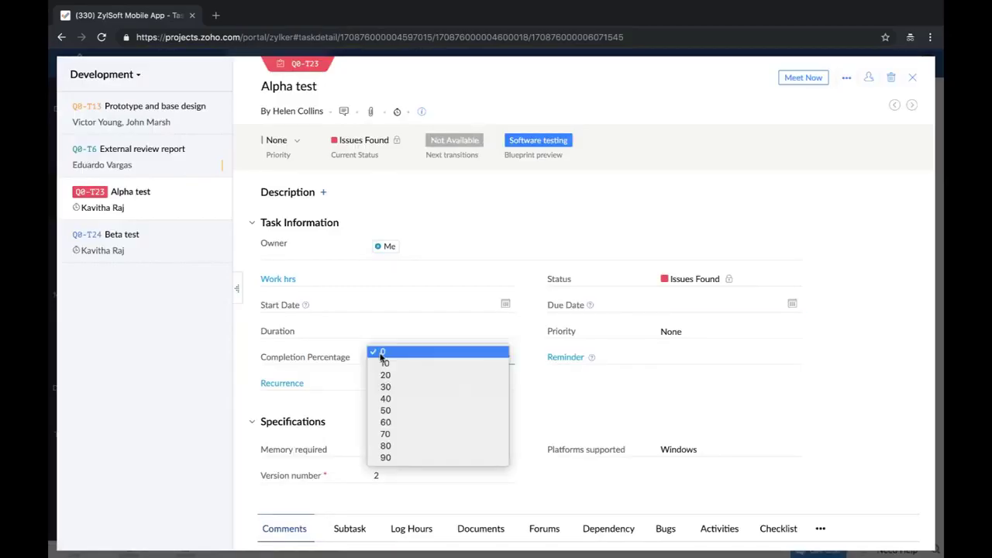
{"action": "left_click", "coordinate": [395, 457]}
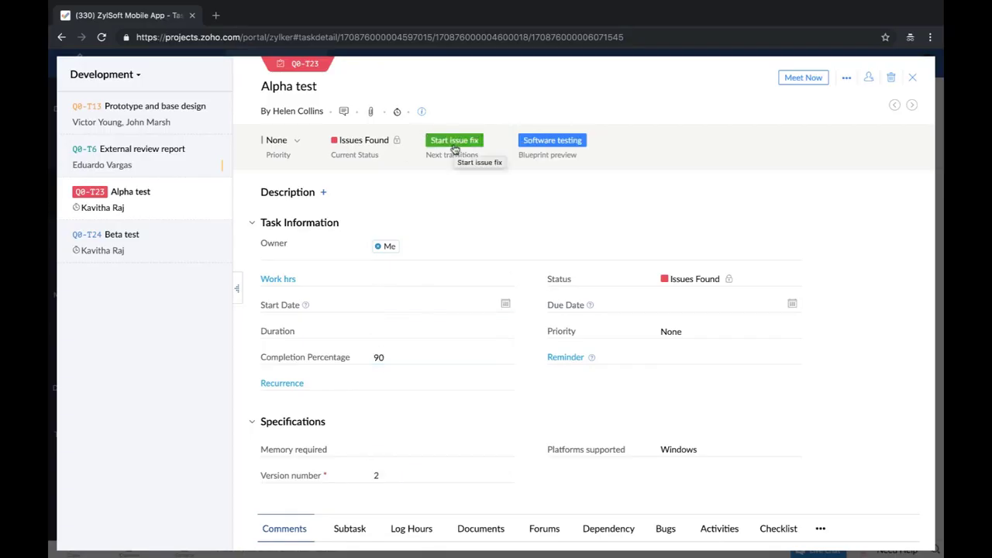
{"action": "left_click", "coordinate": [454, 144]}
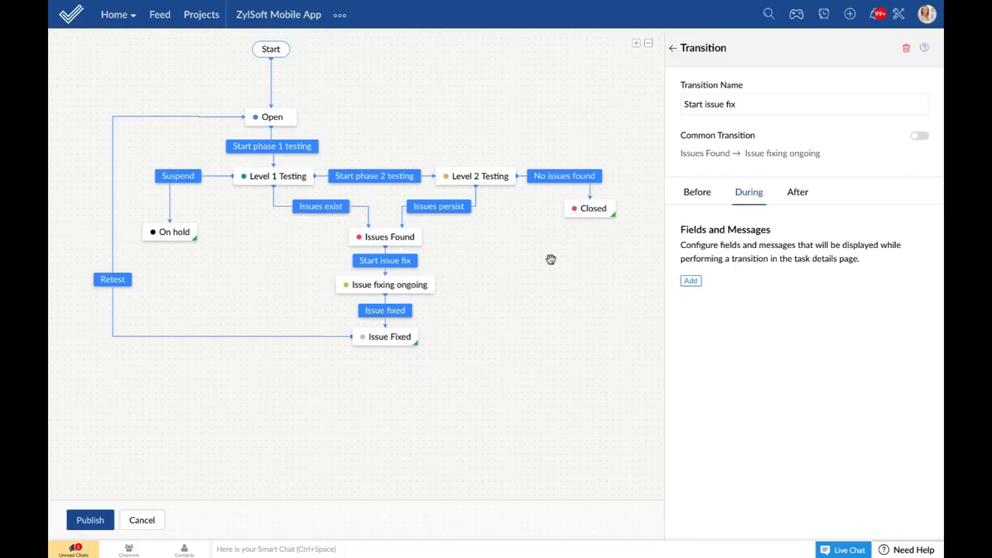
Step: Add Priority and Comments as required during-transition fields on Start issue fix
{"action": "mouse_move", "coordinate": [395, 236]}
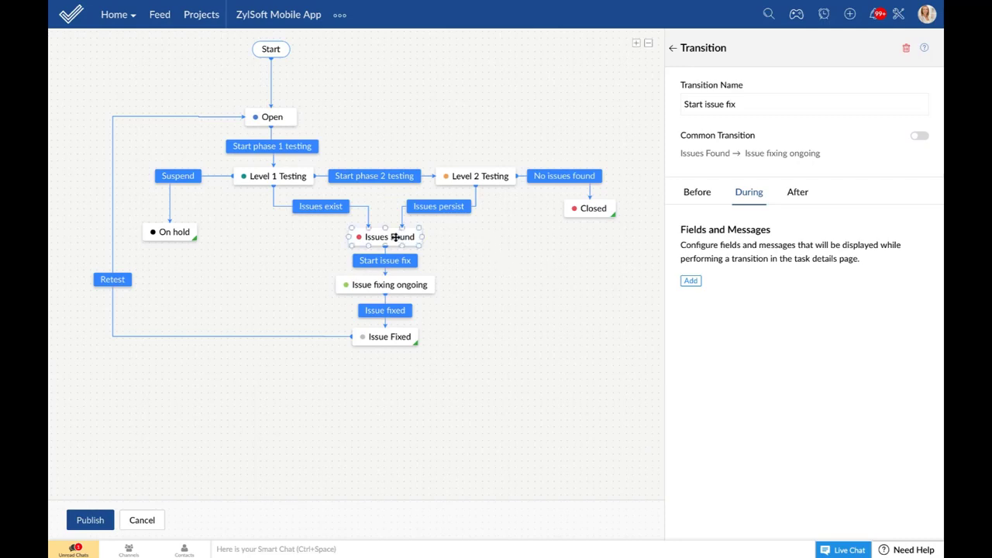
{"action": "left_click", "coordinate": [396, 261]}
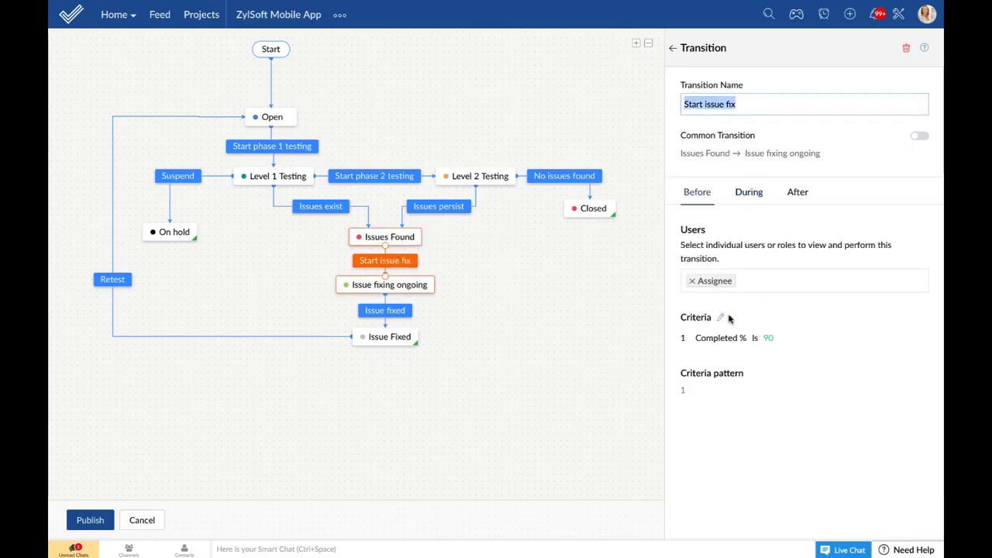
{"action": "left_click", "coordinate": [750, 193]}
{"action": "left_click", "coordinate": [691, 281]}
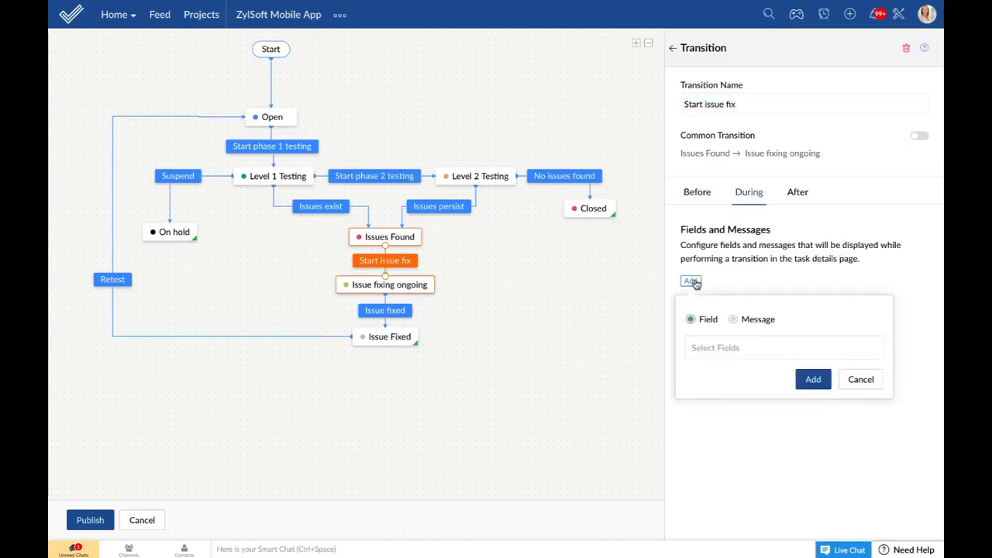
{"action": "left_click", "coordinate": [717, 344]}
{"action": "type", "text": "p"}
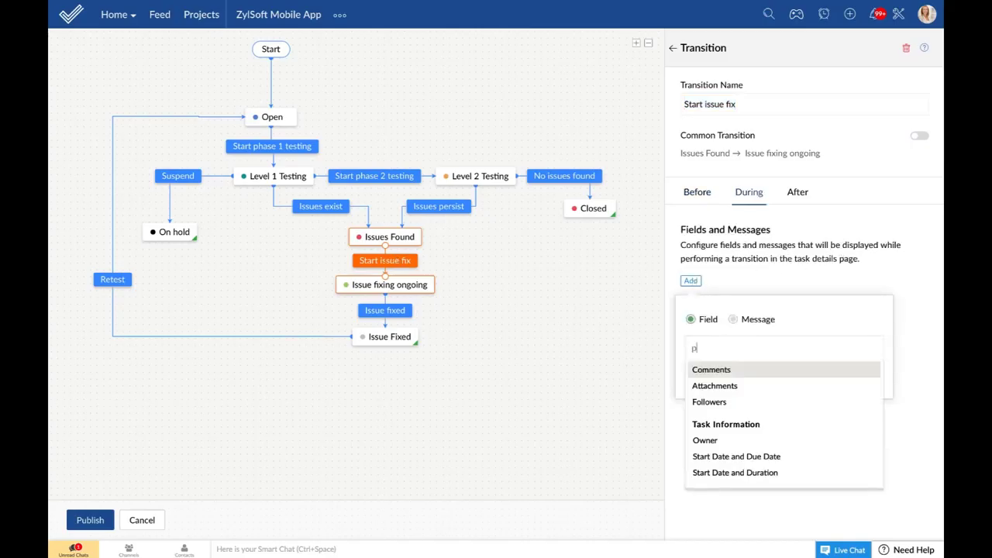
{"action": "type", "text": "rio"}
{"action": "left_click", "coordinate": [695, 392]}
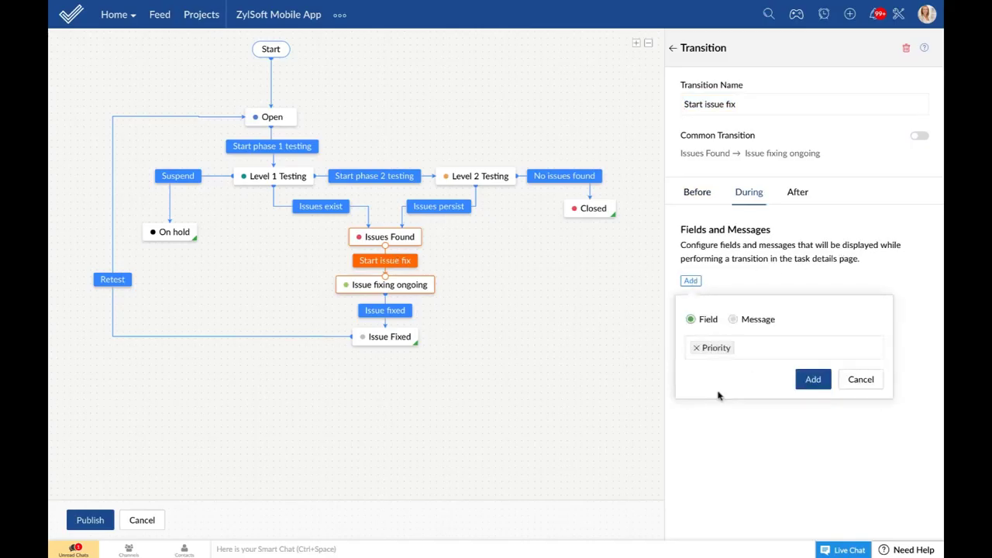
{"action": "left_click", "coordinate": [762, 345]}
{"action": "type", "text": "comme"}
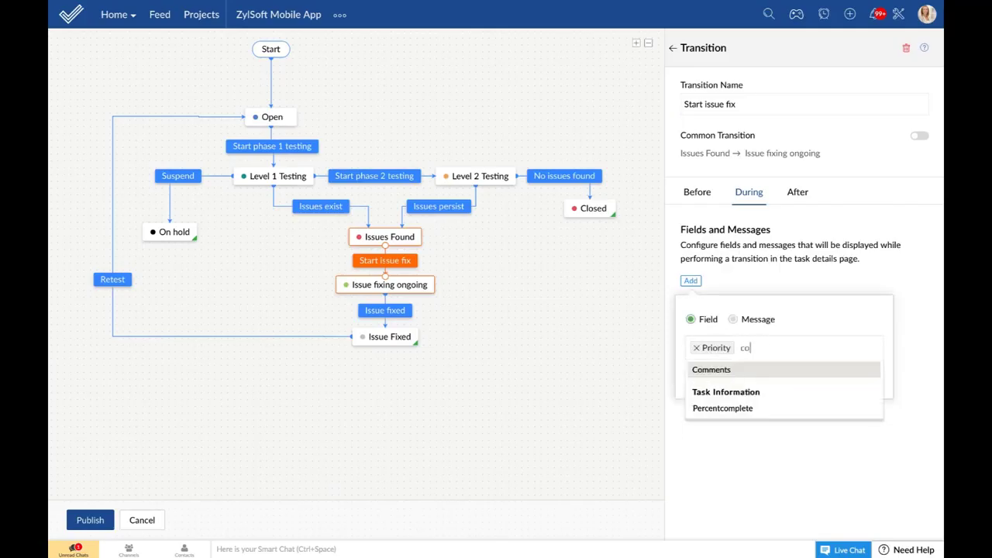
{"action": "left_click", "coordinate": [742, 369]}
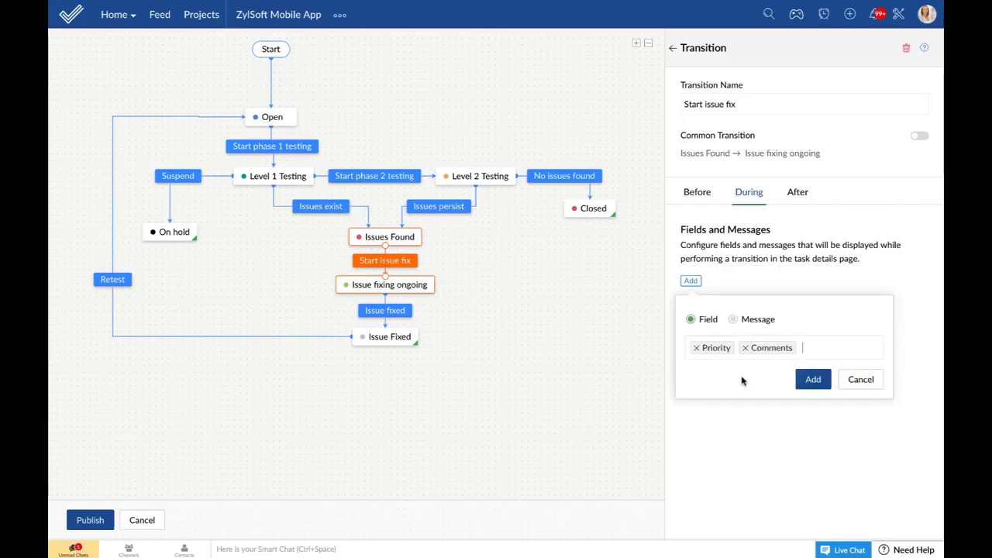
{"action": "left_click", "coordinate": [813, 379]}
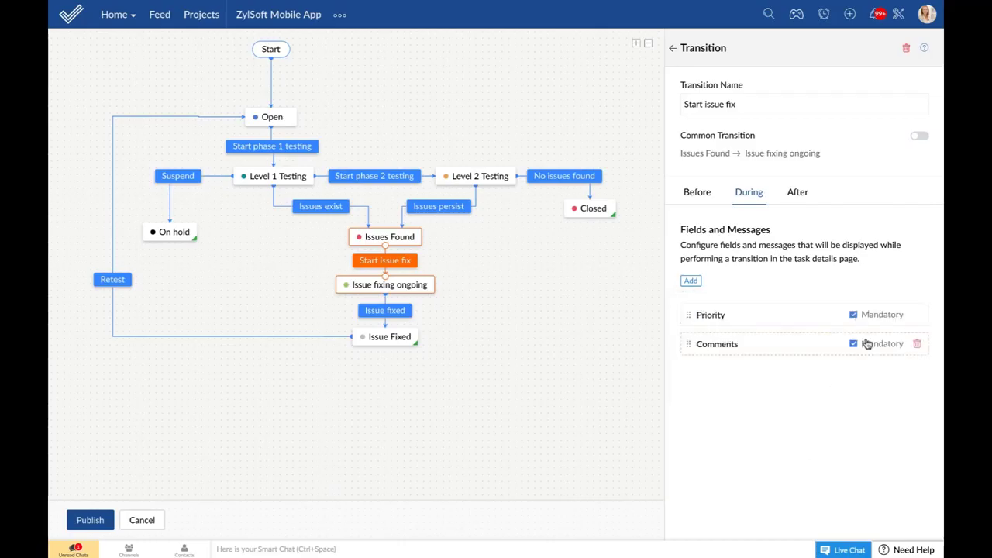
Step: Add the message 'High priority tasks have to be completed in three working days.' at the top, and publish
{"action": "left_click", "coordinate": [690, 280]}
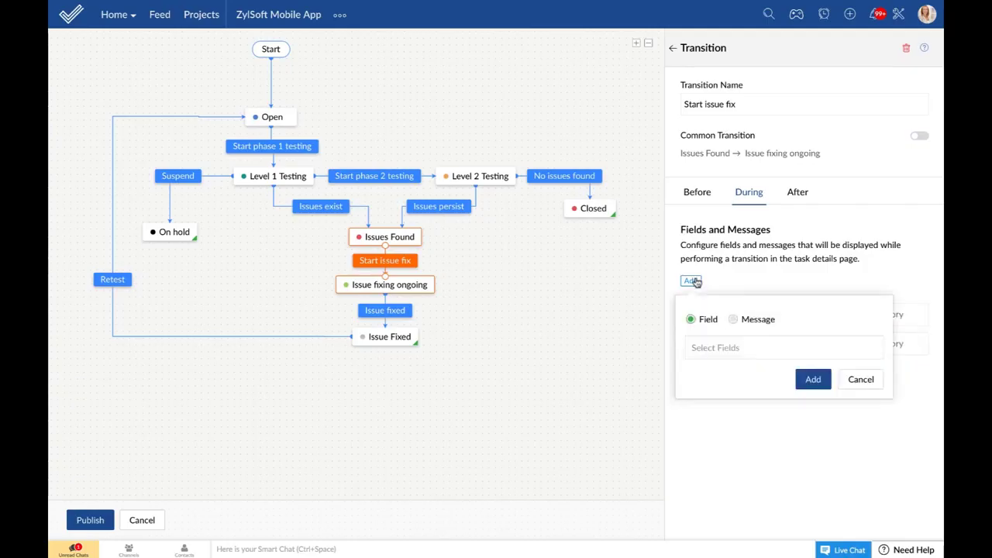
{"action": "left_click", "coordinate": [733, 319]}
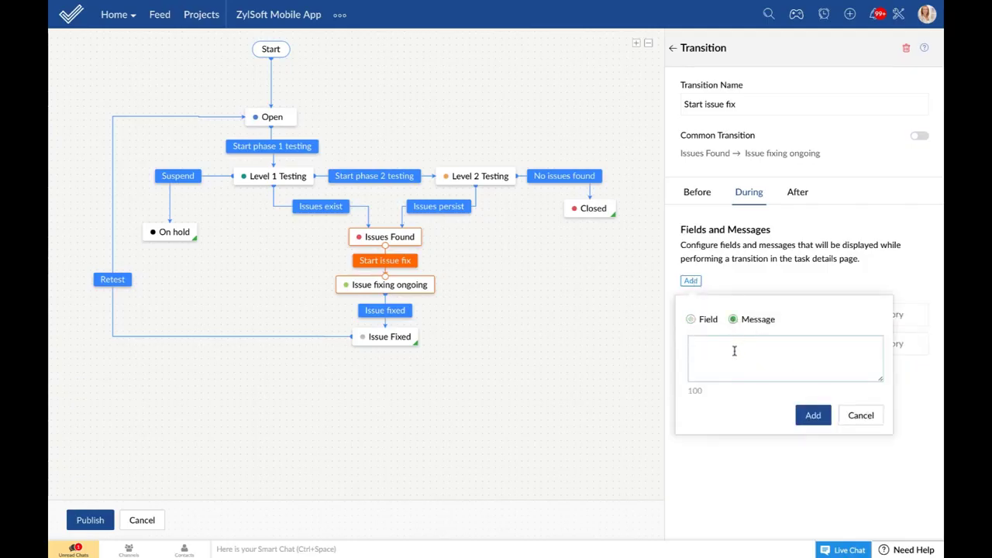
{"action": "type", "text": "High priority tasks have to be completed in three working days."}
{"action": "left_click", "coordinate": [817, 416]}
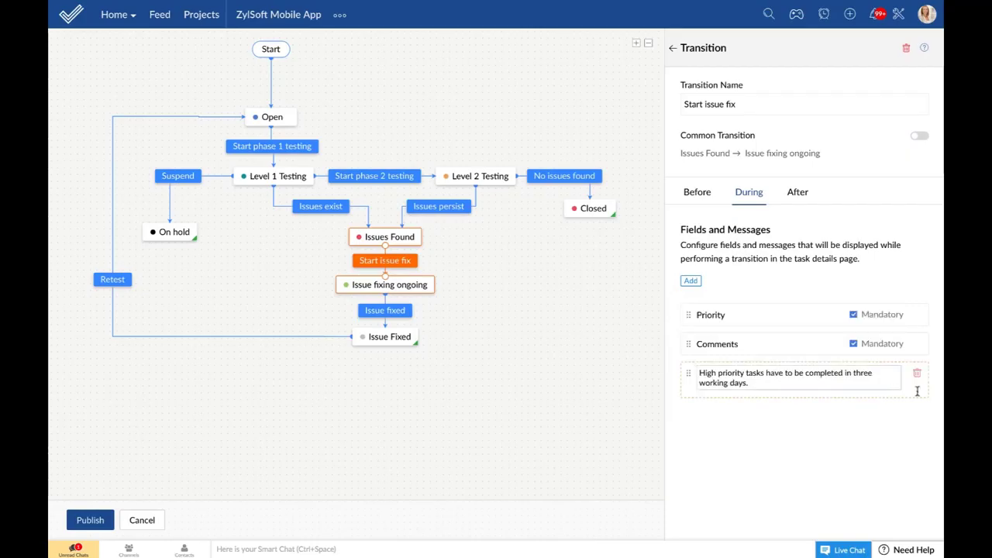
{"action": "left_click_drag", "start_coordinate": [913, 386], "coordinate": [895, 308]}
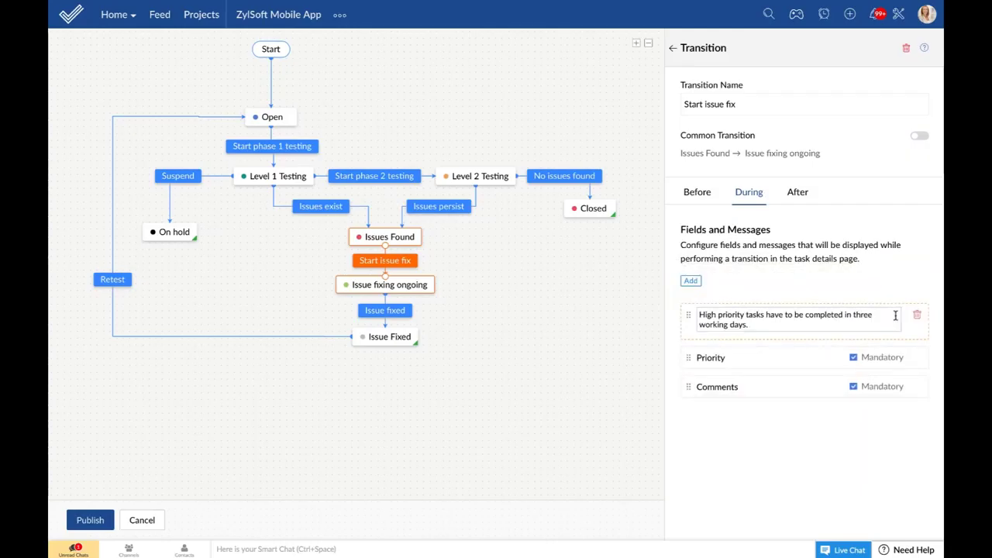
{"action": "left_click", "coordinate": [90, 521]}
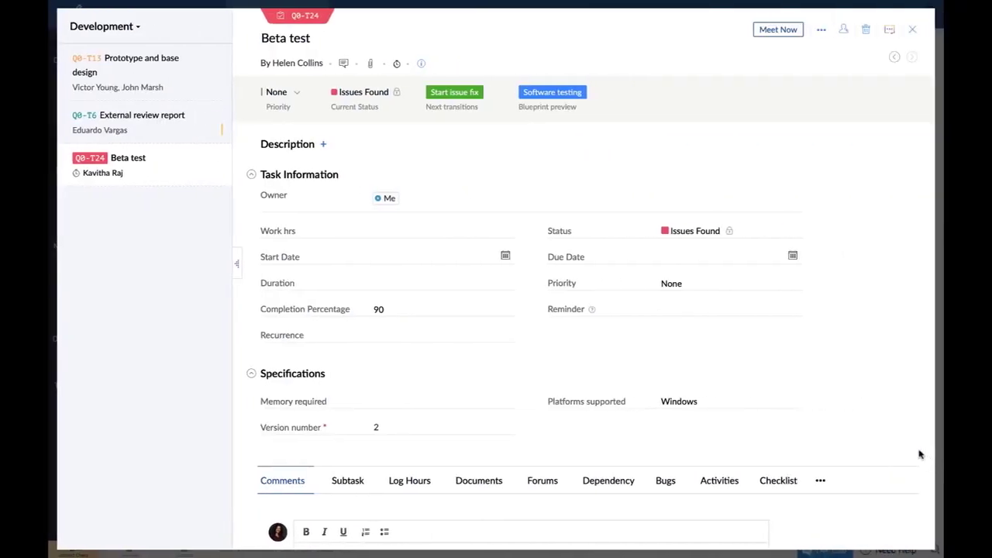
Step: Run Start issue fix on Beta test with Medium priority and the comment 'Internal issue'
{"action": "left_click", "coordinate": [451, 95]}
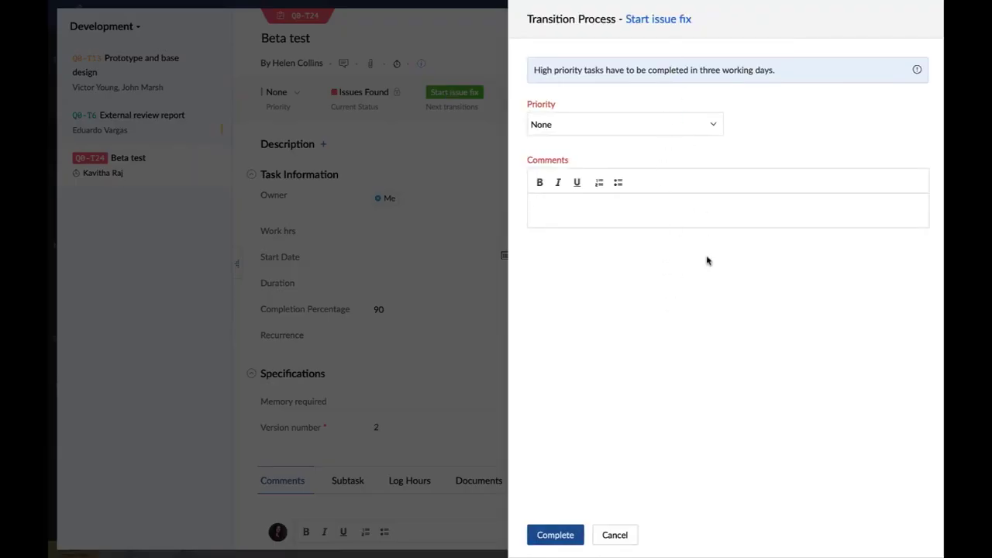
{"action": "left_click", "coordinate": [708, 129]}
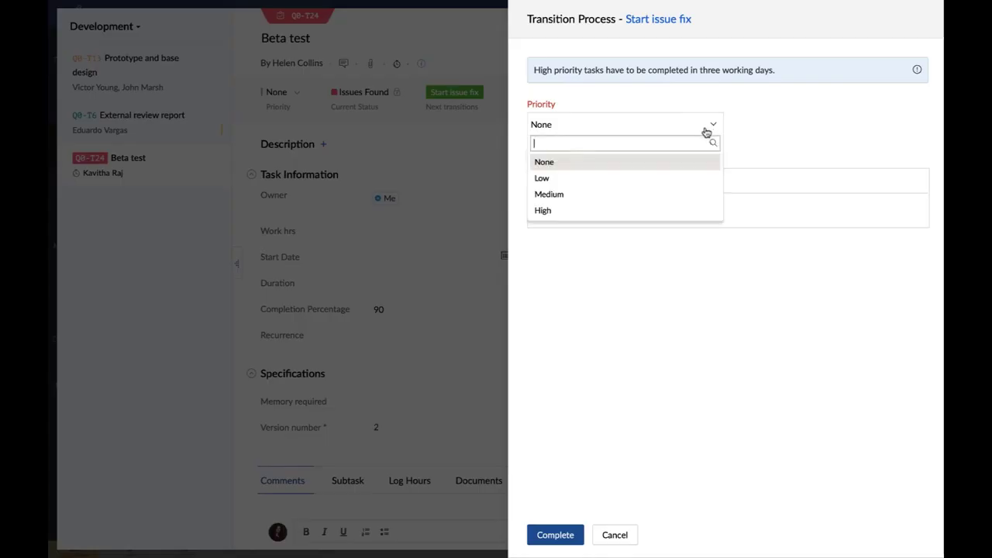
{"action": "left_click", "coordinate": [697, 194]}
{"action": "left_click", "coordinate": [635, 210]}
{"action": "type", "text": "Internal issu"}
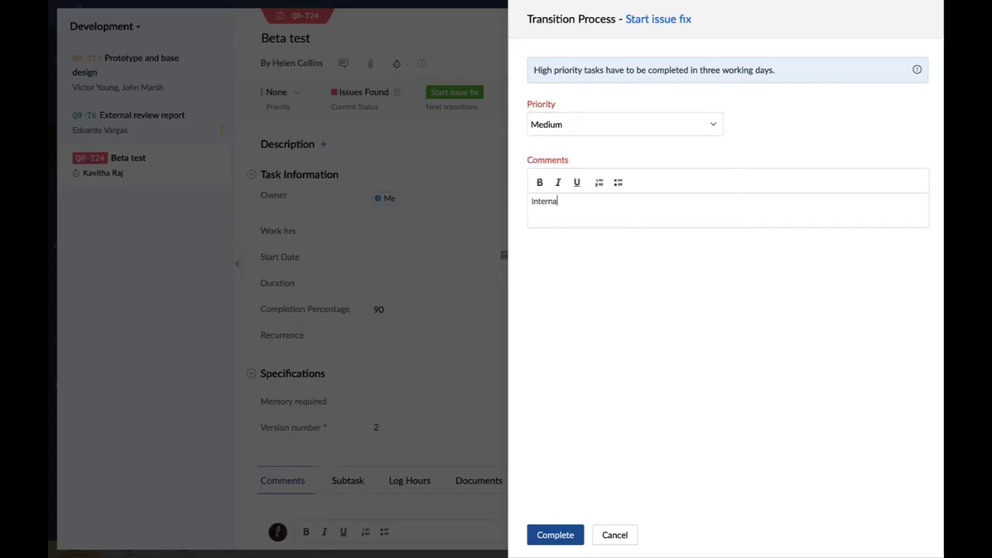
{"action": "type", "text": "e"}
{"action": "left_click", "coordinate": [553, 536]}
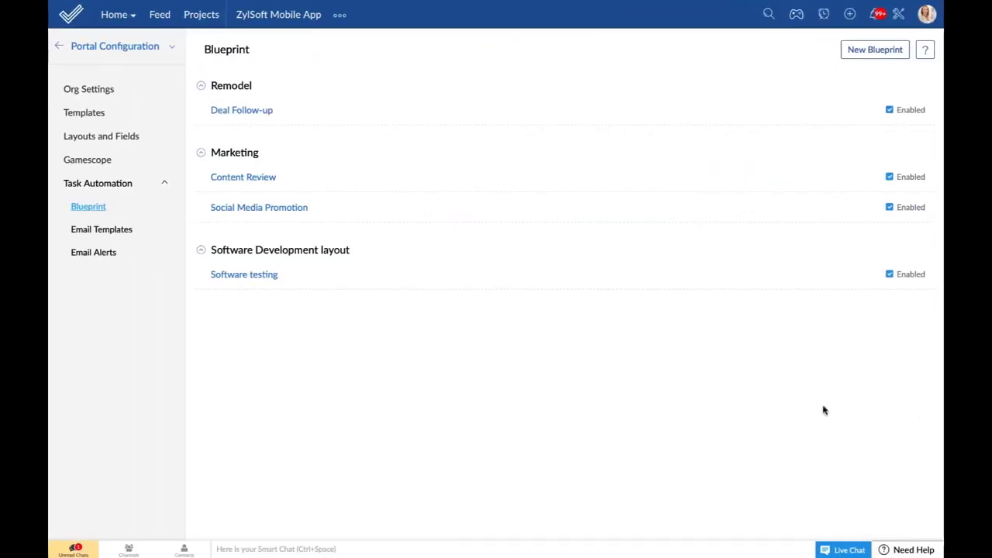
Step: In the Software testing blueprint, list email alerts to attach after the Issue fixed transition
{"action": "left_click", "coordinate": [260, 276]}
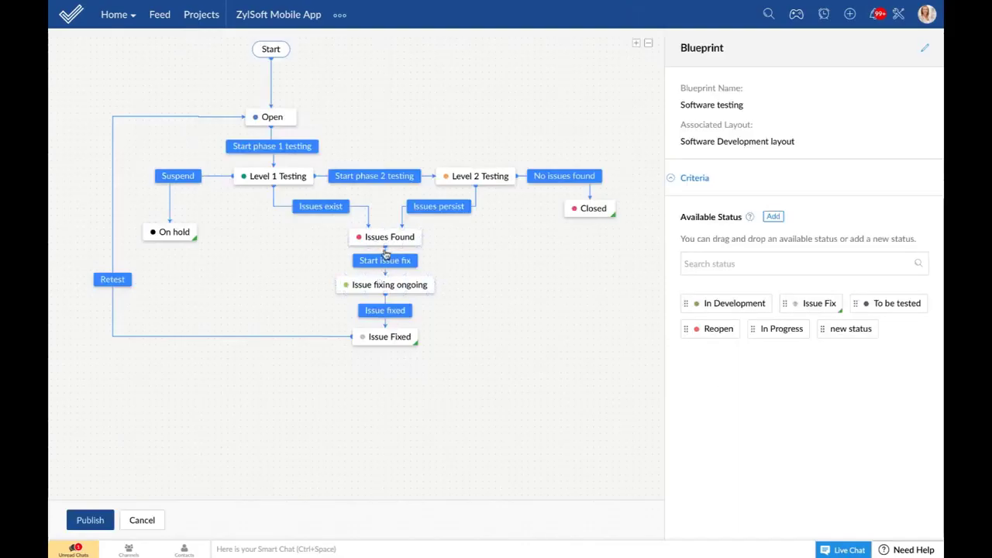
{"action": "left_click", "coordinate": [395, 318]}
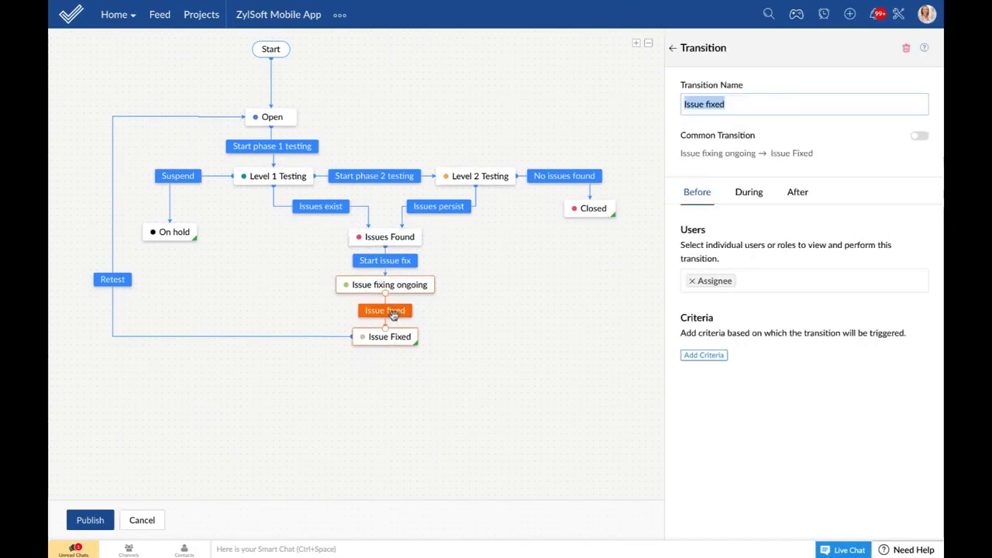
{"action": "left_click", "coordinate": [797, 198]}
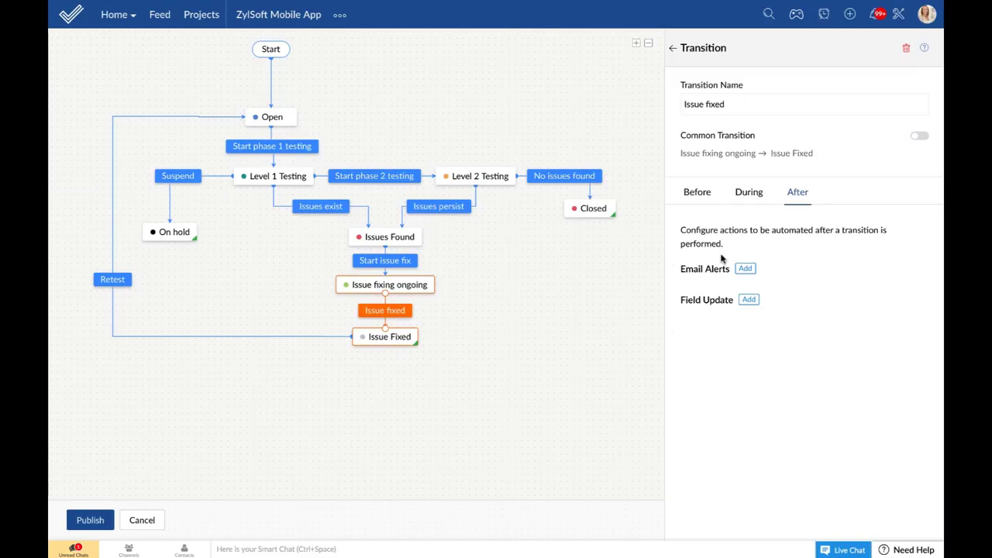
{"action": "left_click", "coordinate": [745, 268]}
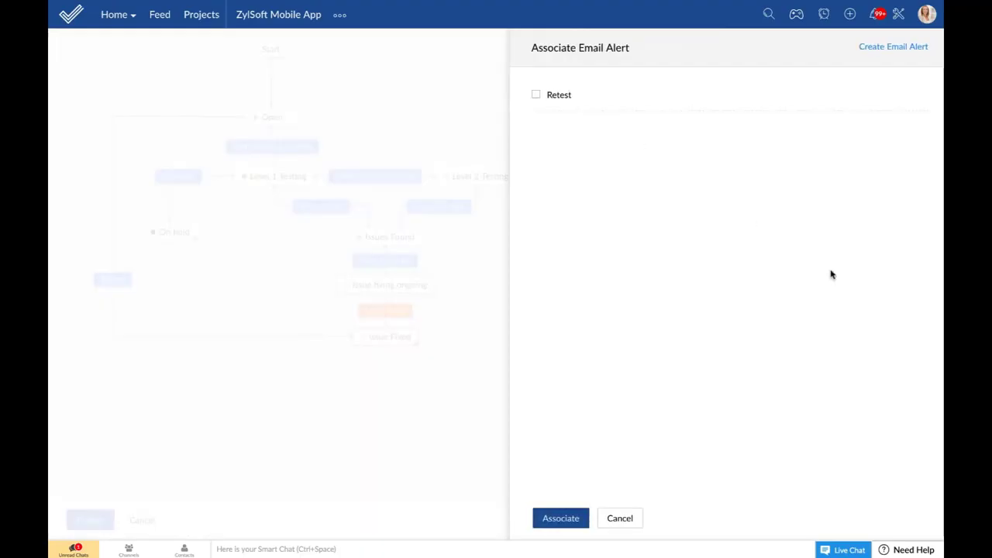
Step: Select the existing Retest email alert for Issue fixed, after previewing the new-alert form
{"action": "left_click", "coordinate": [535, 94]}
{"action": "left_click", "coordinate": [888, 46]}
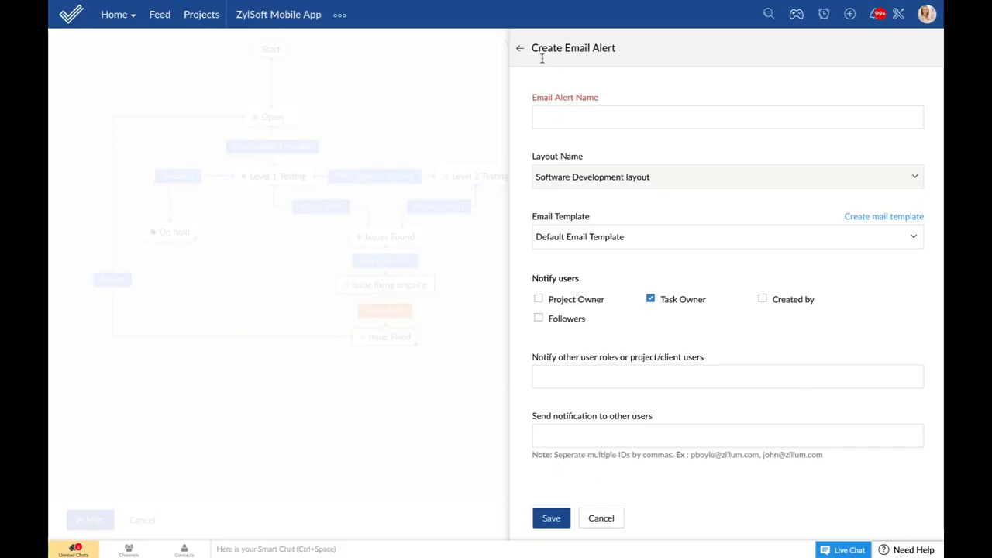
{"action": "left_click", "coordinate": [520, 48]}
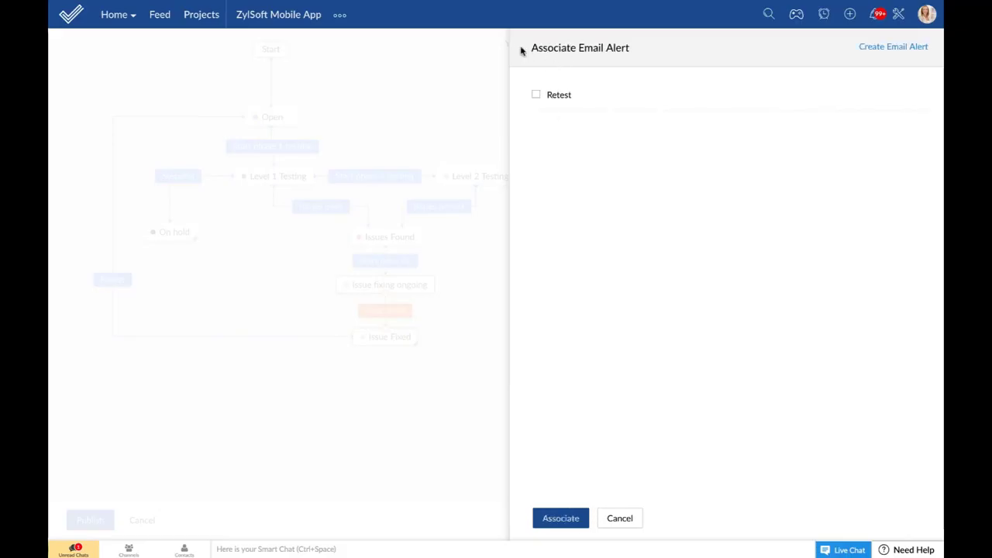
{"action": "left_click", "coordinate": [536, 95]}
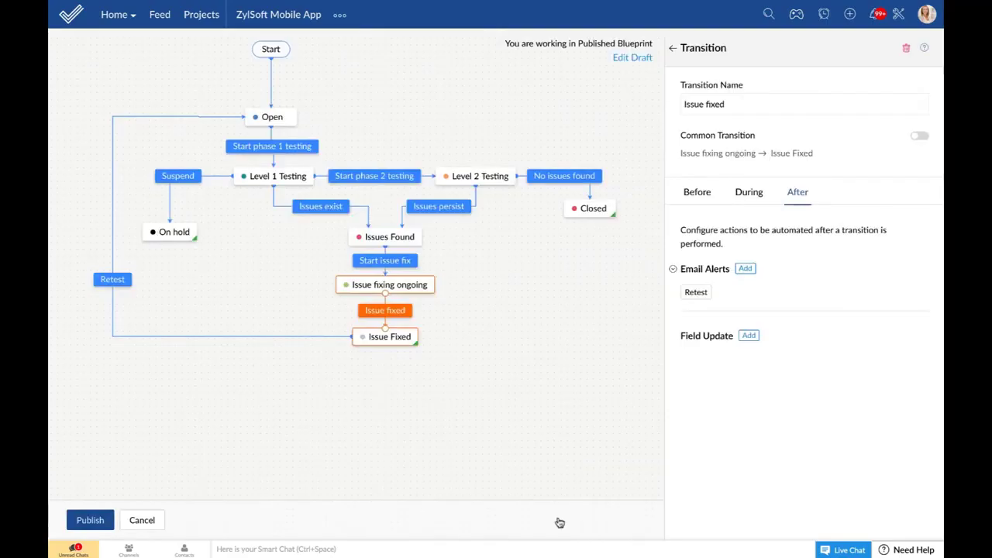
Step: Add a field update setting Due Date to Tomorrow on Issue fixed, then exit the editor
{"action": "left_click", "coordinate": [748, 335]}
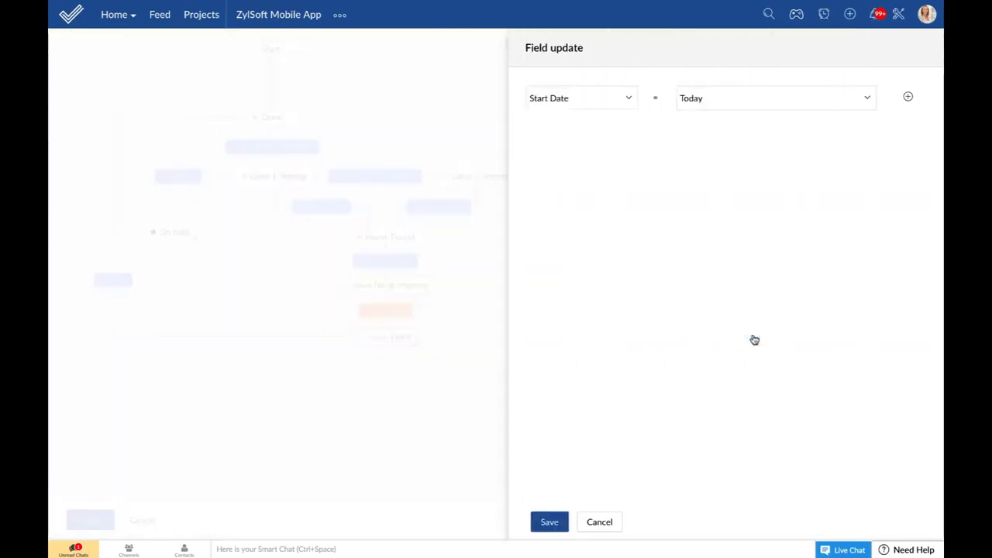
{"action": "left_click", "coordinate": [612, 98]}
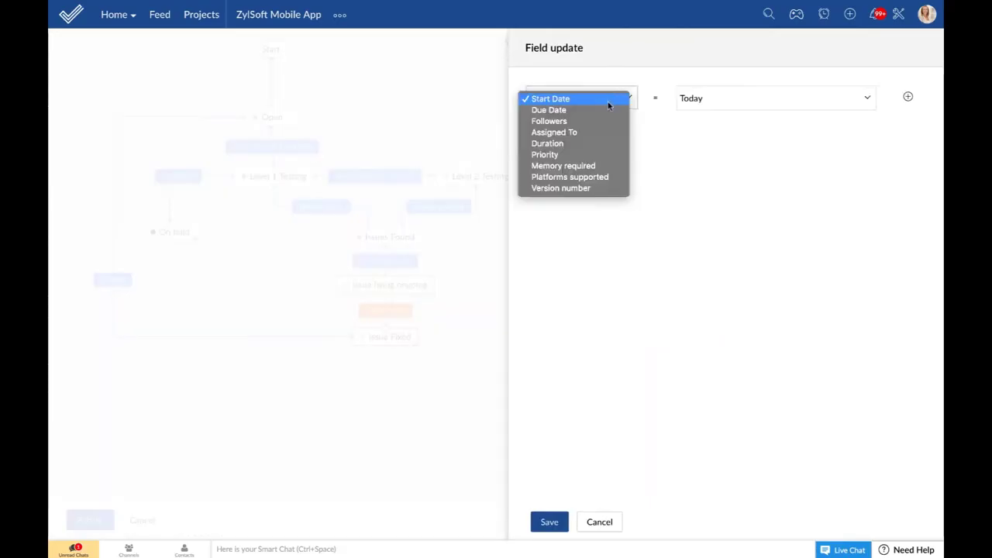
{"action": "left_click", "coordinate": [607, 110]}
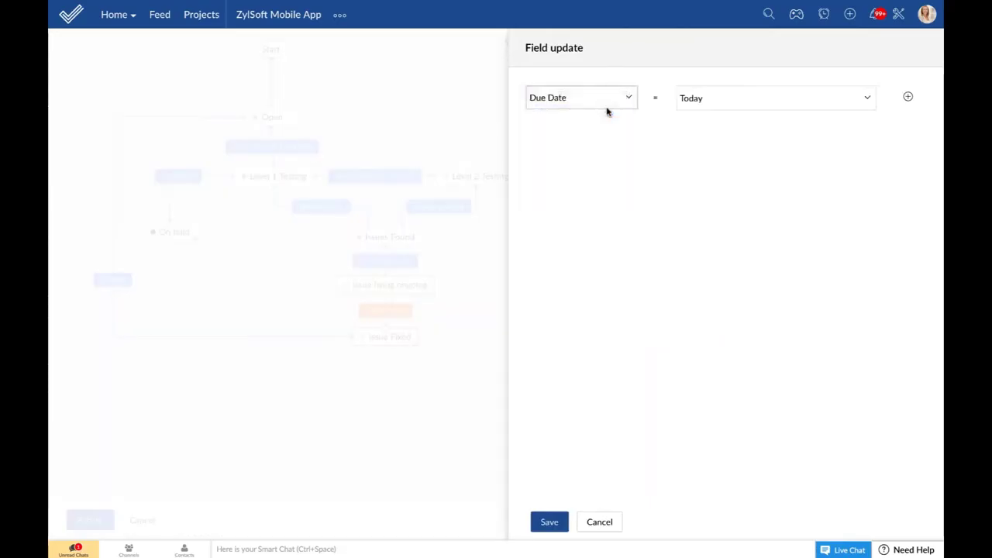
{"action": "left_click", "coordinate": [743, 98]}
{"action": "left_click", "coordinate": [764, 113]}
{"action": "left_click", "coordinate": [555, 523]}
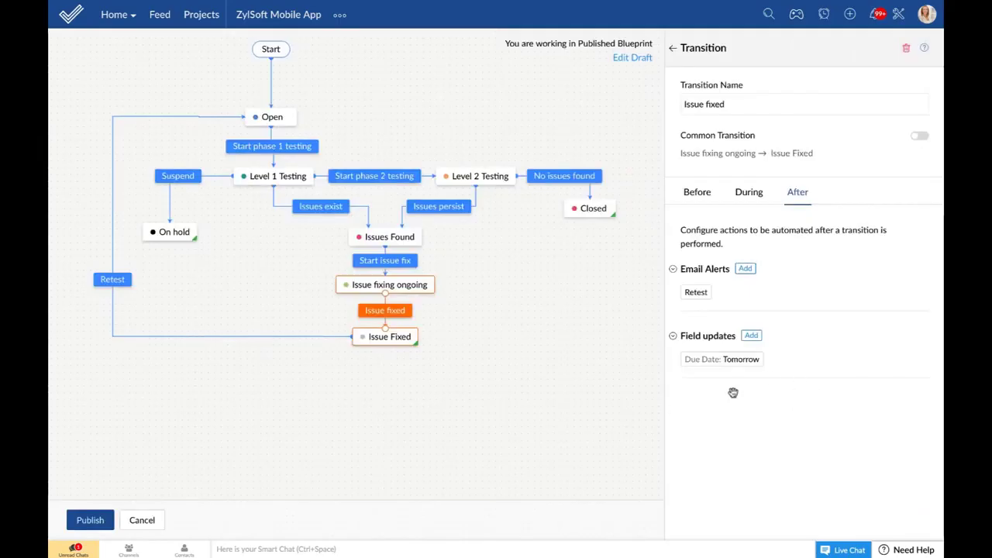
{"action": "left_click", "coordinate": [90, 520]}
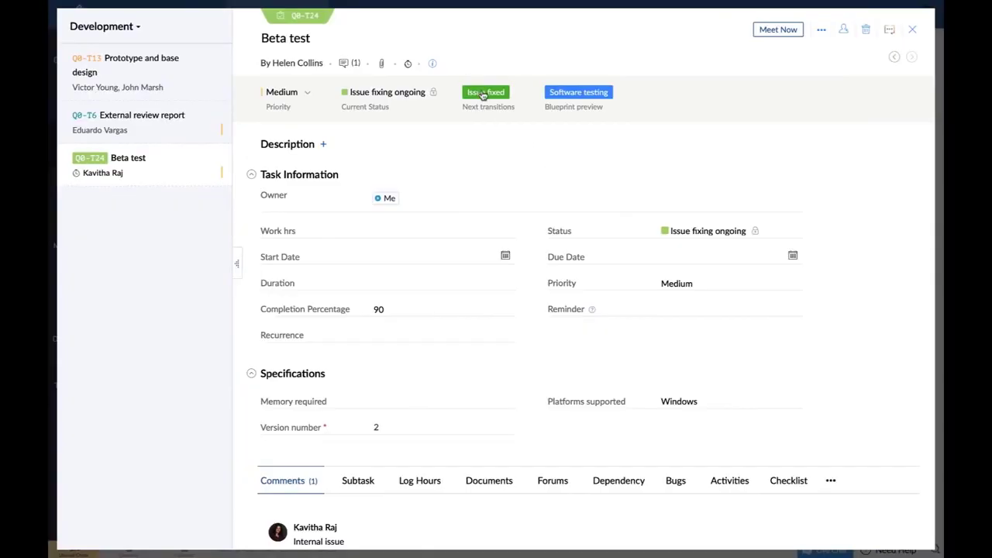
Step: Perform and confirm the Issue fixed transition on Beta test
{"action": "left_click", "coordinate": [483, 94]}
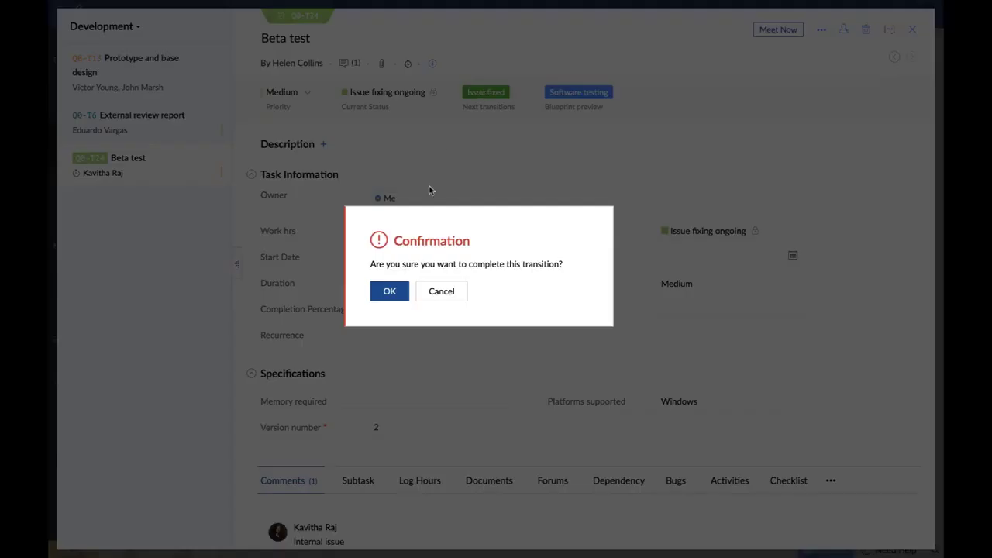
{"action": "left_click", "coordinate": [392, 291]}
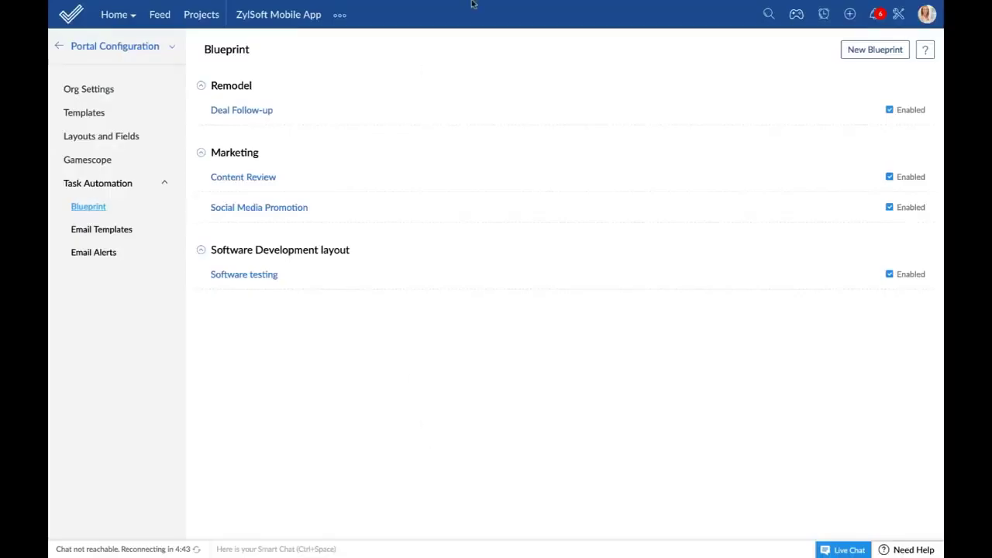
Step: Read the 'Task marked Issue Fixed' email in Zoho Mail, then return to Zoho Projects
{"action": "mouse_move", "coordinate": [472, 4]}
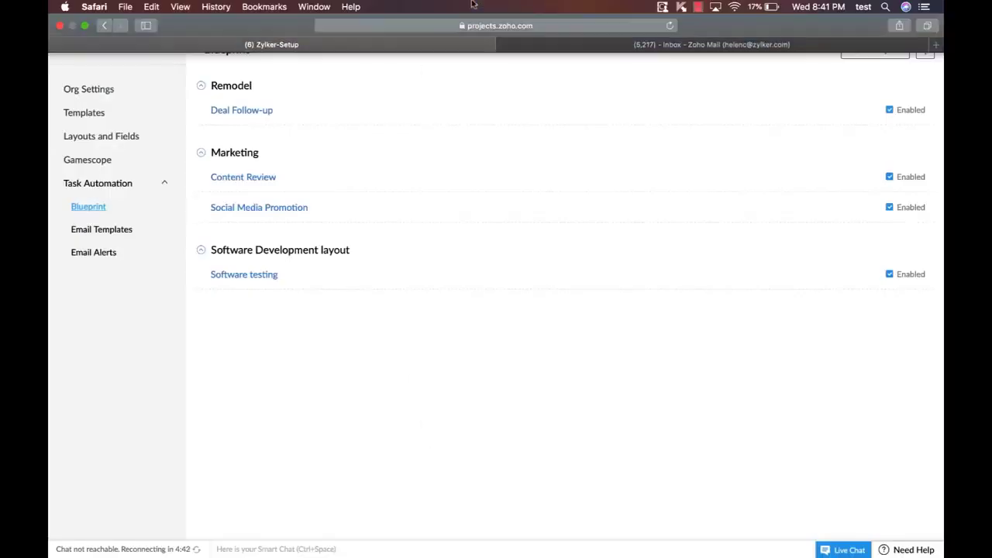
{"action": "left_click", "coordinate": [643, 45]}
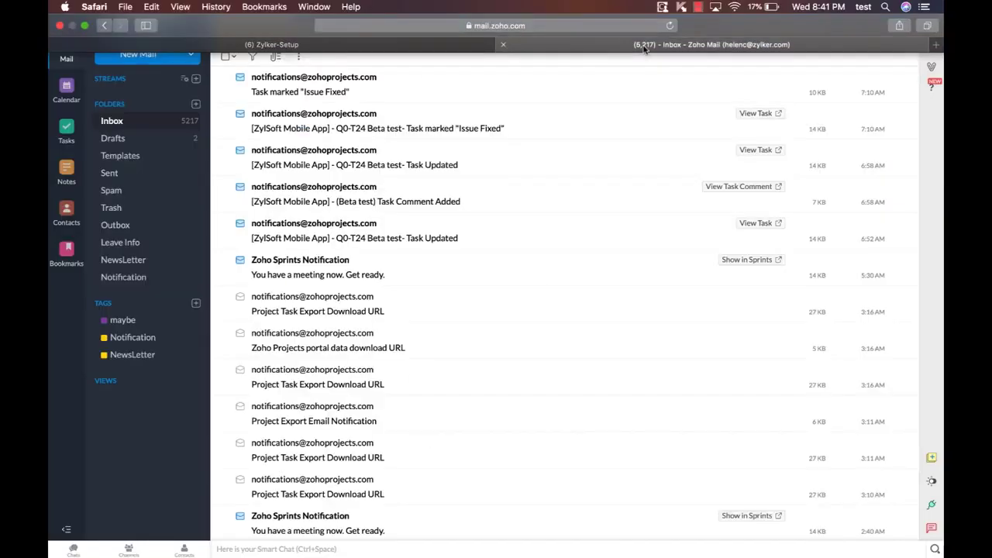
{"action": "left_click", "coordinate": [344, 94]}
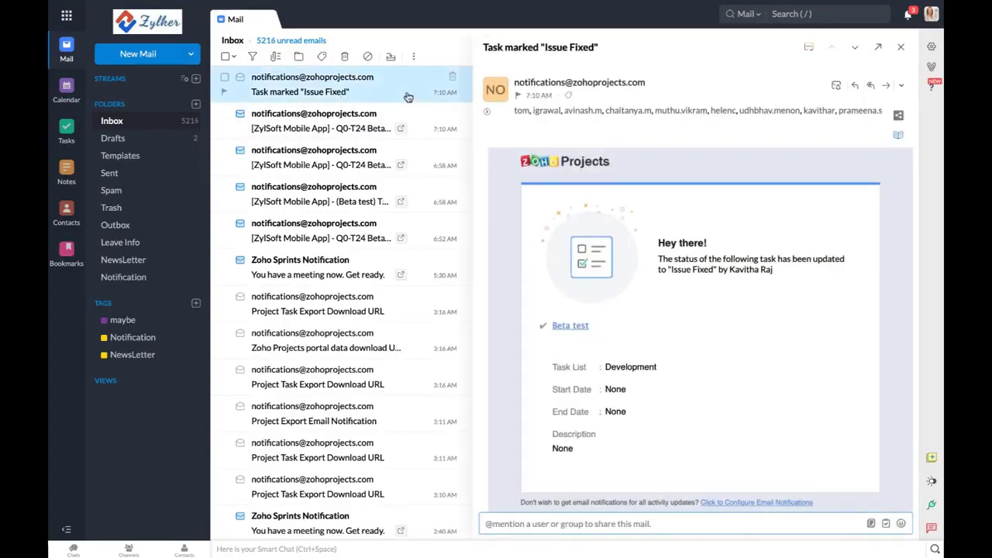
{"action": "mouse_move", "coordinate": [240, 3]}
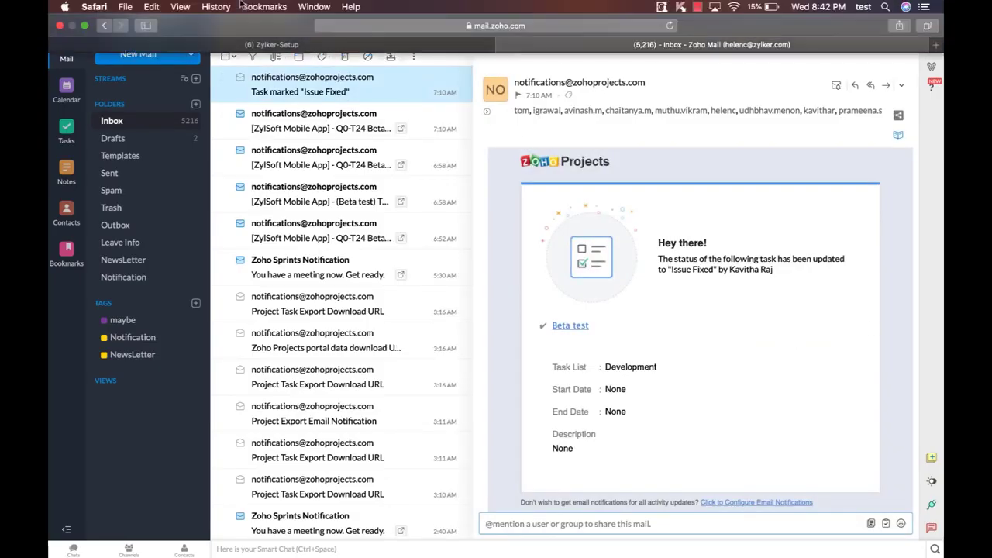
{"action": "left_click", "coordinate": [267, 45]}
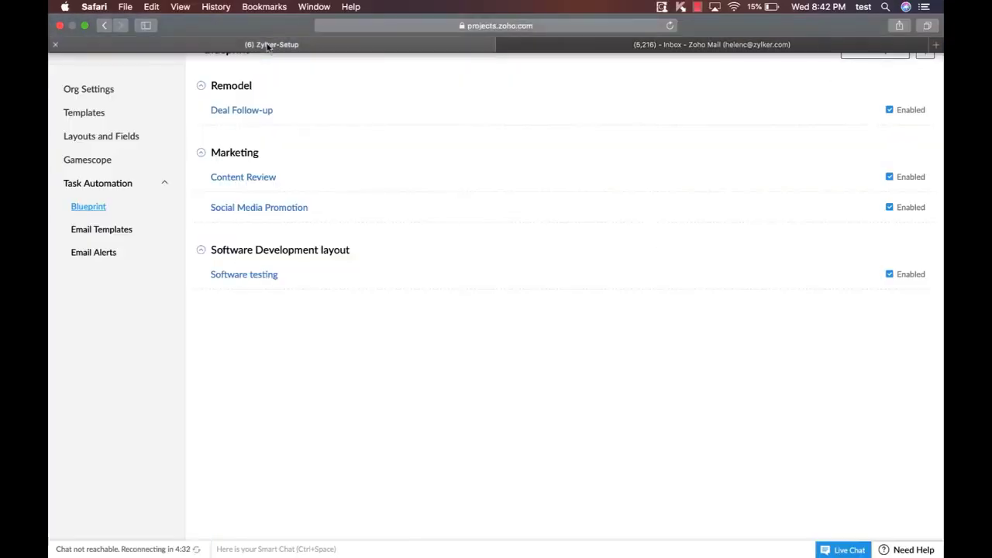
Step: Make Suspend a common transition to On hold from all statuses except Open, then leave unpublished
{"action": "left_click", "coordinate": [267, 275]}
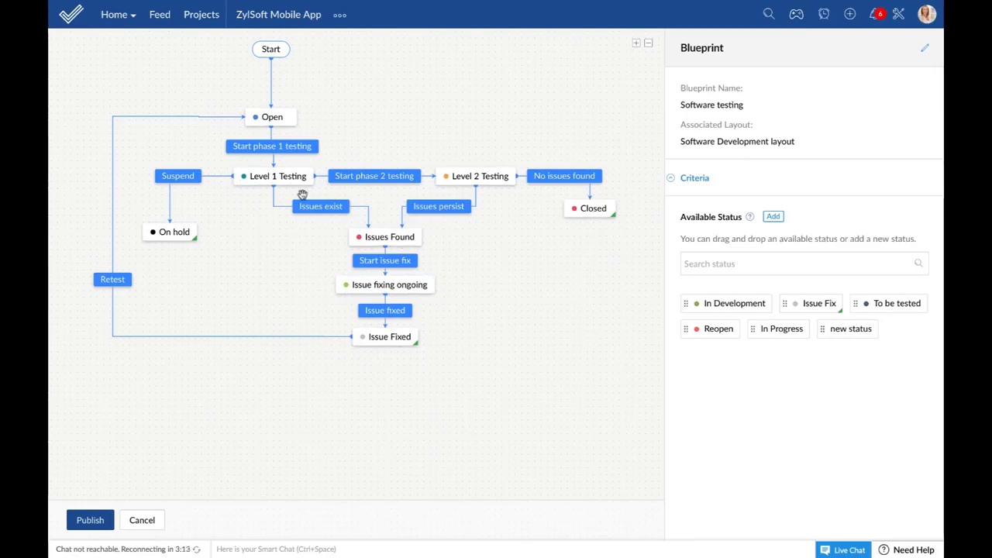
{"action": "left_click", "coordinate": [263, 182]}
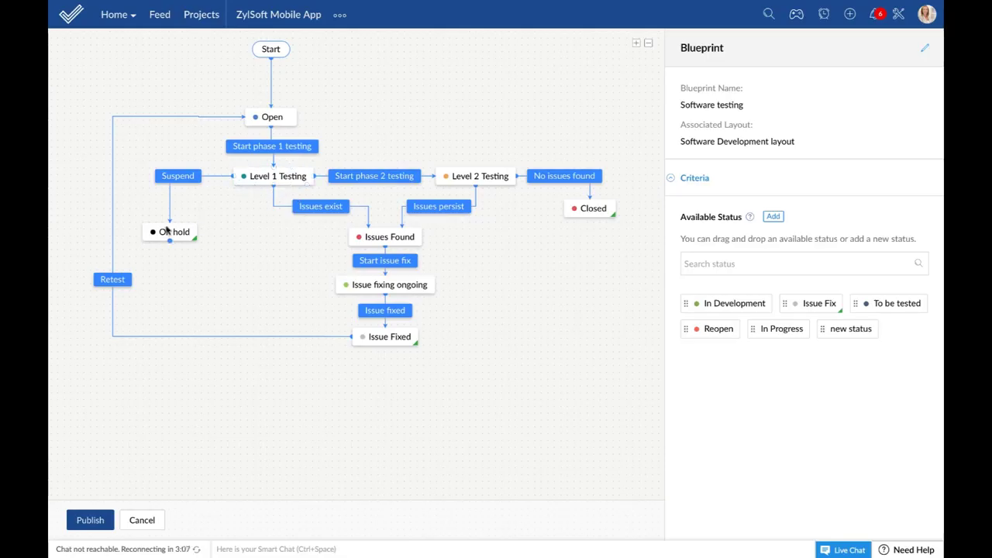
{"action": "left_click", "coordinate": [172, 175]}
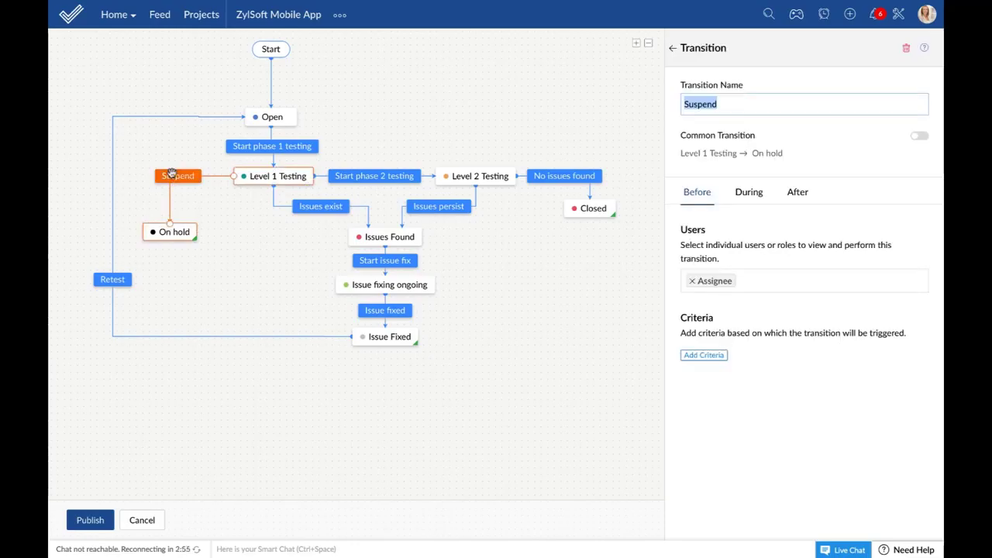
{"action": "left_click", "coordinate": [920, 140]}
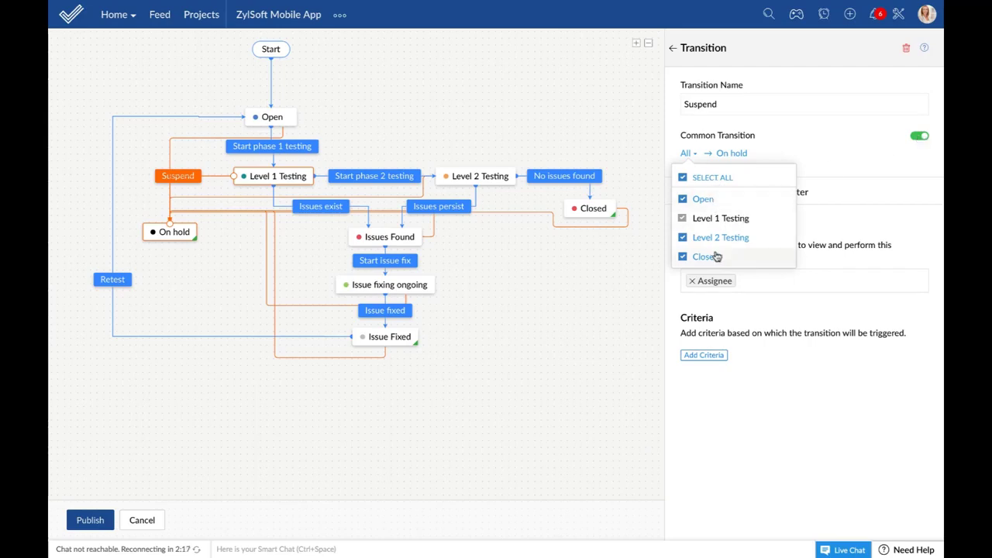
{"action": "left_click", "coordinate": [684, 200]}
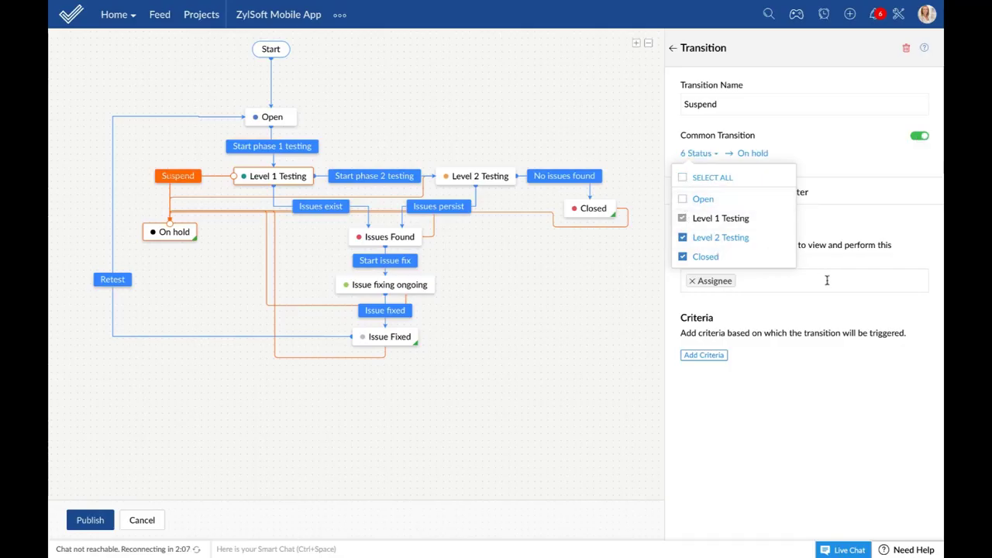
{"action": "left_click", "coordinate": [838, 226]}
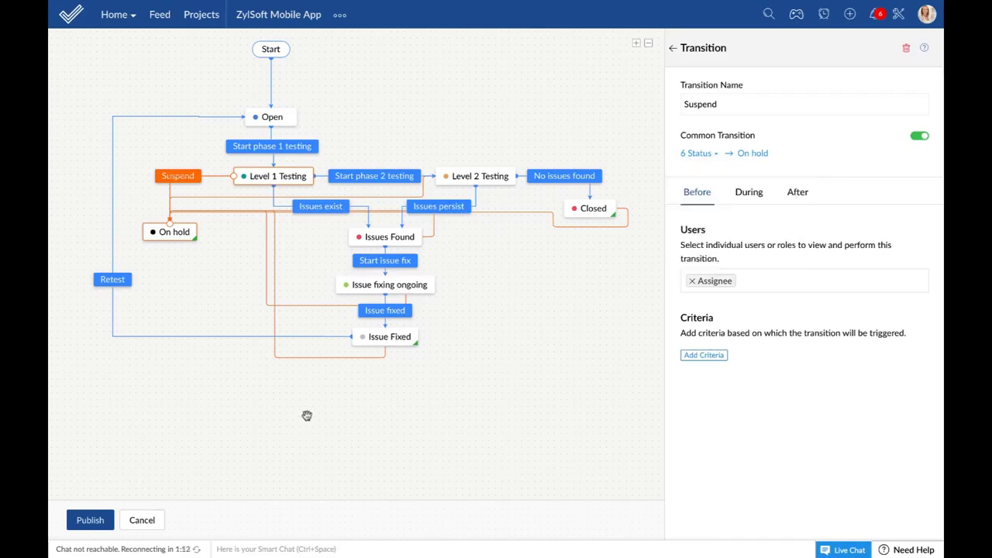
{"action": "left_click", "coordinate": [144, 523]}
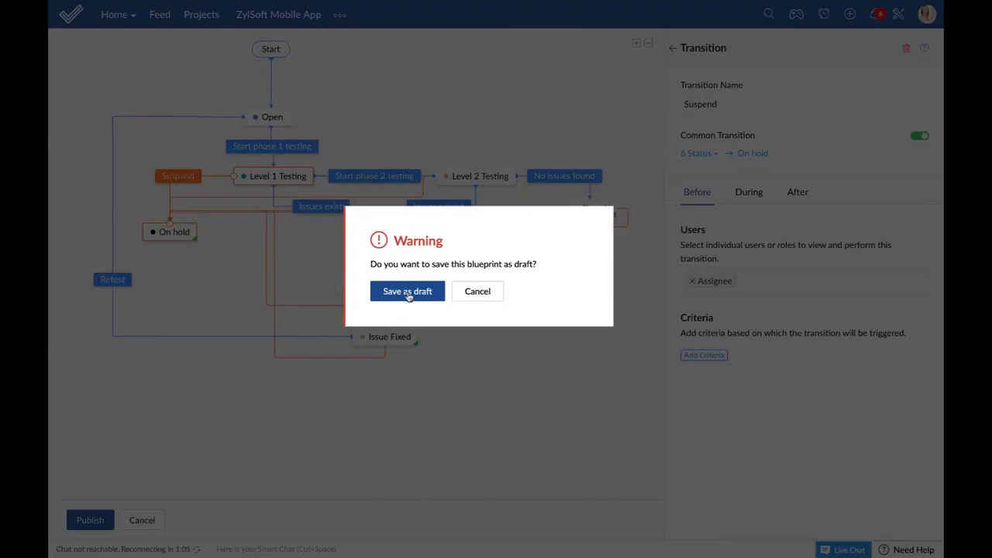
Step: Save the Software testing blueprint changes as a draft
{"action": "left_click", "coordinate": [408, 293]}
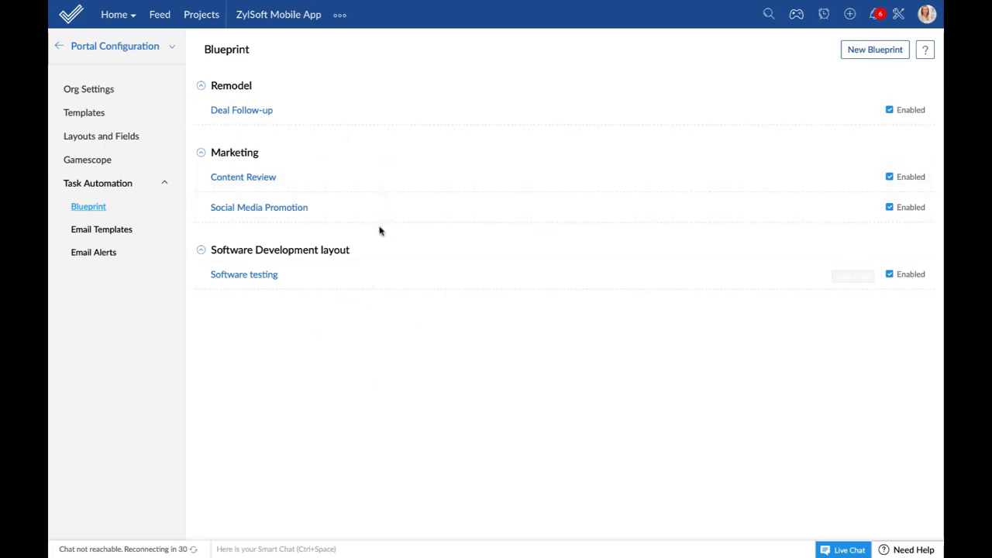
Step: Move Social Media Promotion above Content Review and disable it
{"action": "mouse_move", "coordinate": [371, 205]}
{"action": "left_click_drag", "start_coordinate": [371, 205], "coordinate": [372, 173]}
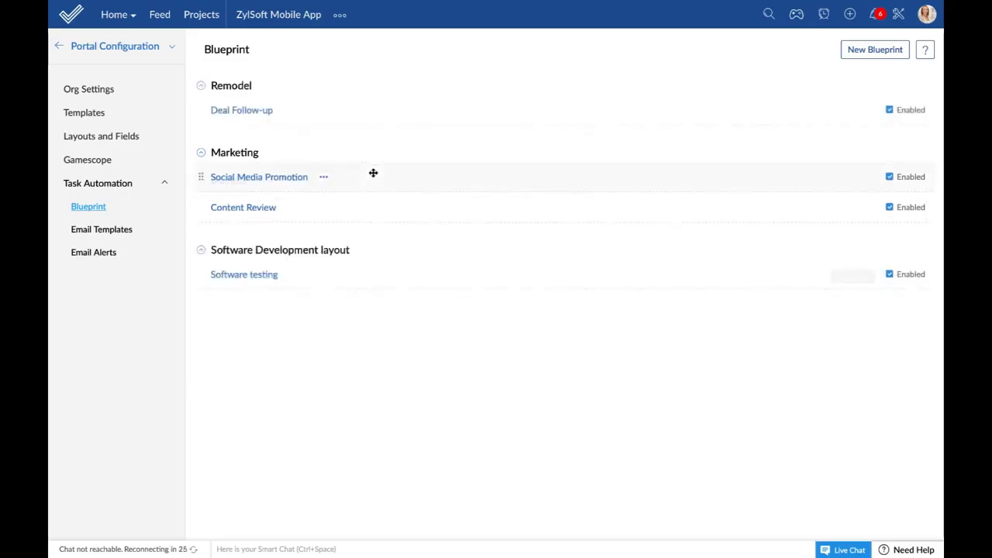
{"action": "left_click", "coordinate": [323, 179]}
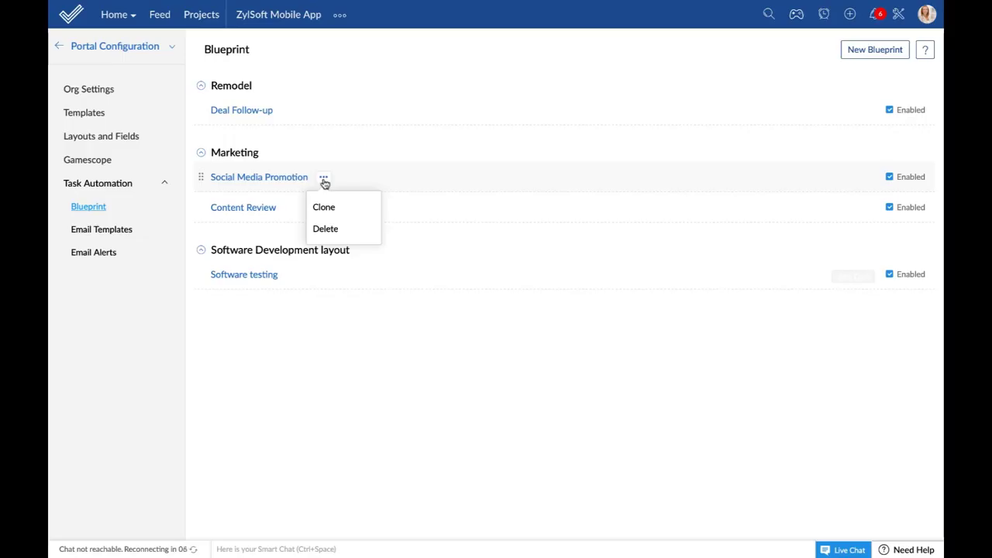
{"action": "left_click", "coordinate": [890, 177]}
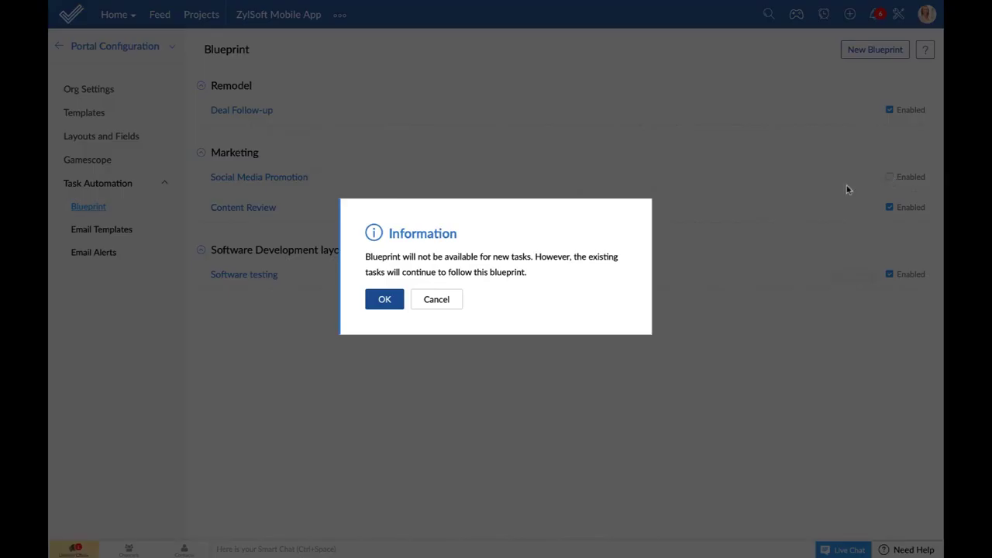
{"action": "left_click", "coordinate": [384, 307]}
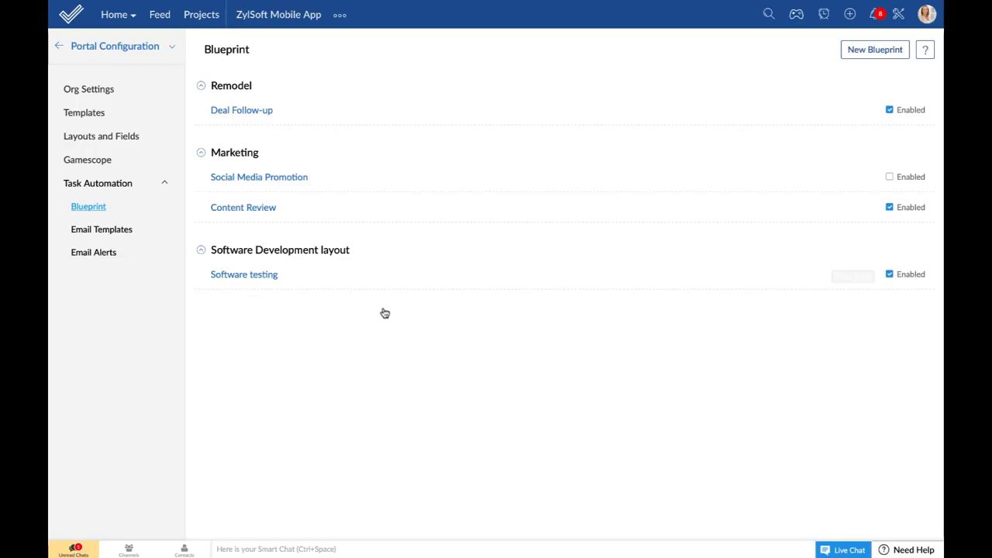
Step: Leave Portal Configuration for the main Setup overview, then bring up the Contact slide in Zoho Show
{"action": "left_click", "coordinate": [59, 48]}
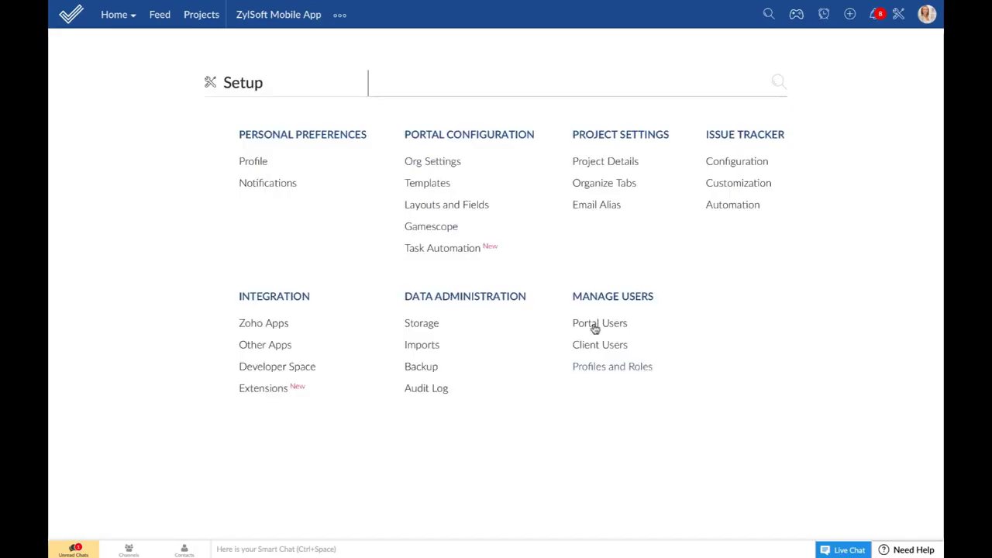
{"action": "left_click", "coordinate": [609, 370]}
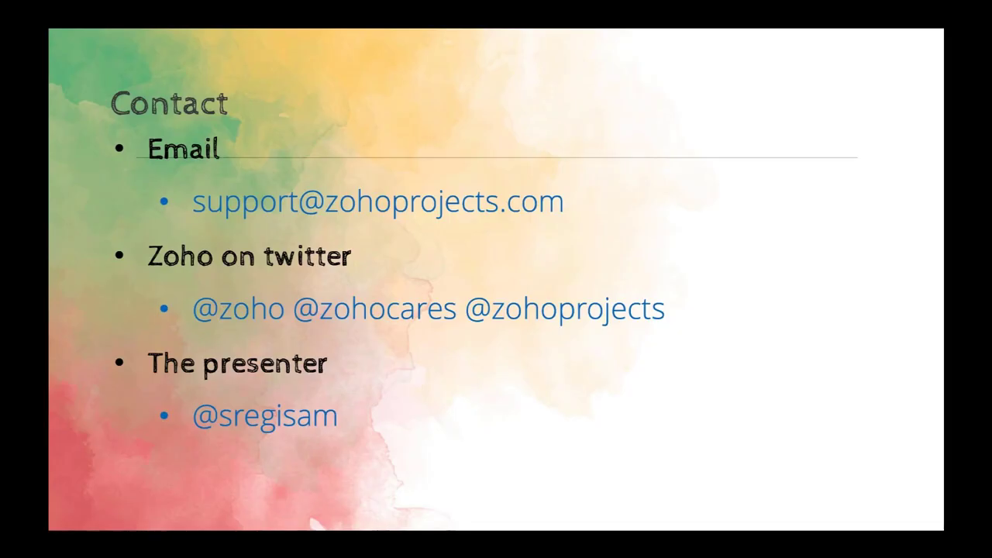
Step: Advance past the Contact slide to the final #ManyHappyProjects! slide
{"action": "key", "text": "Right"}
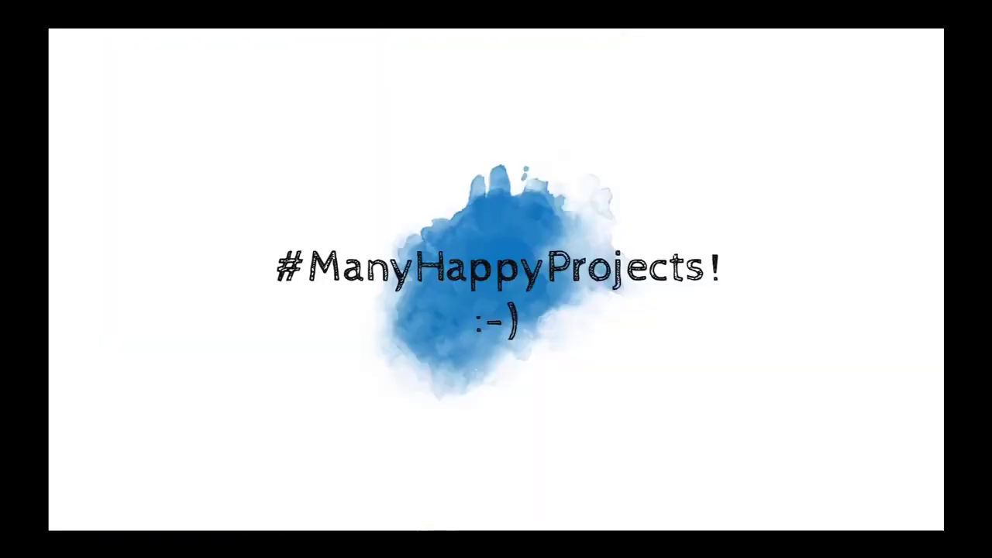